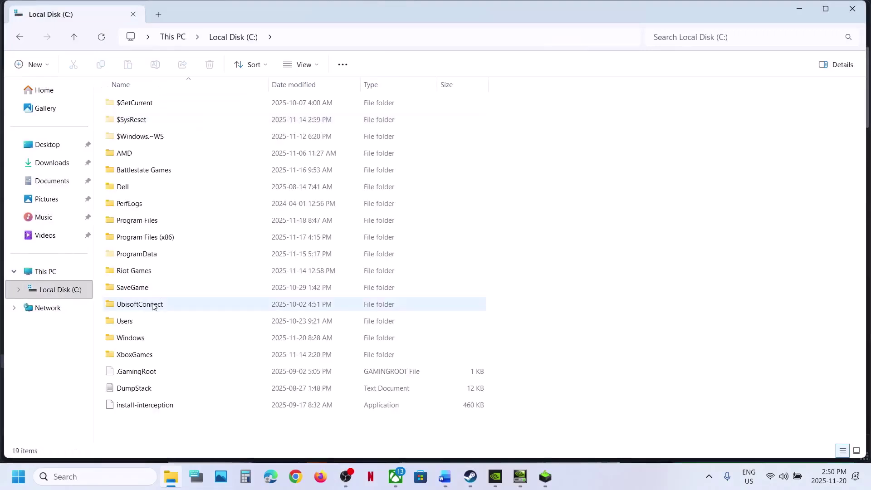
Open the AppData\Local folder inside the user's profile folder under C:\Users, checking the hidden-items view options on the way
double_click(135, 323)
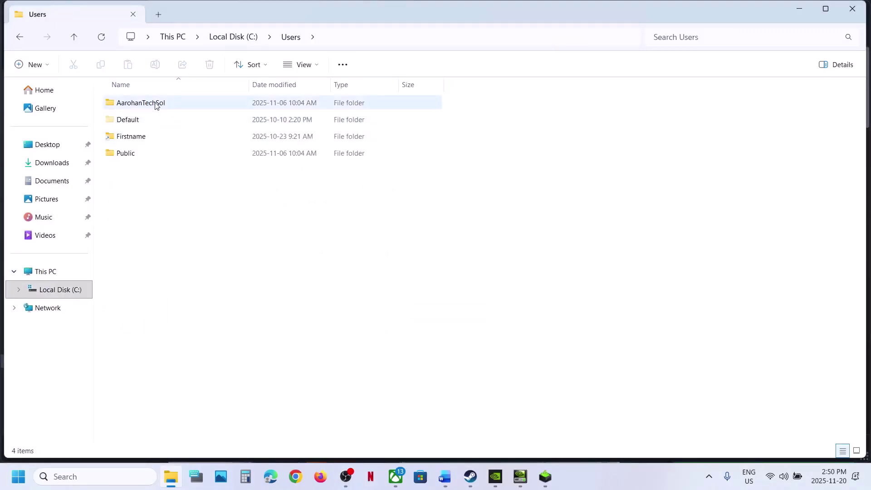
double_click(155, 104)
left_click(138, 153)
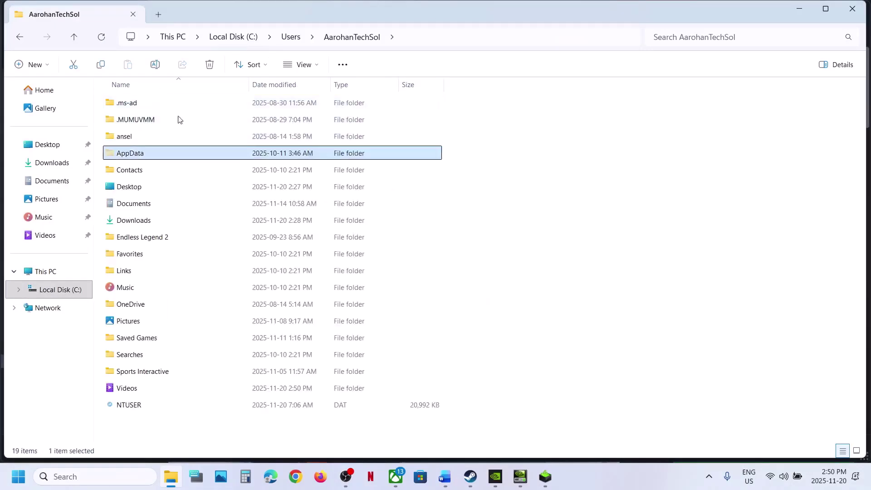
left_click(303, 65)
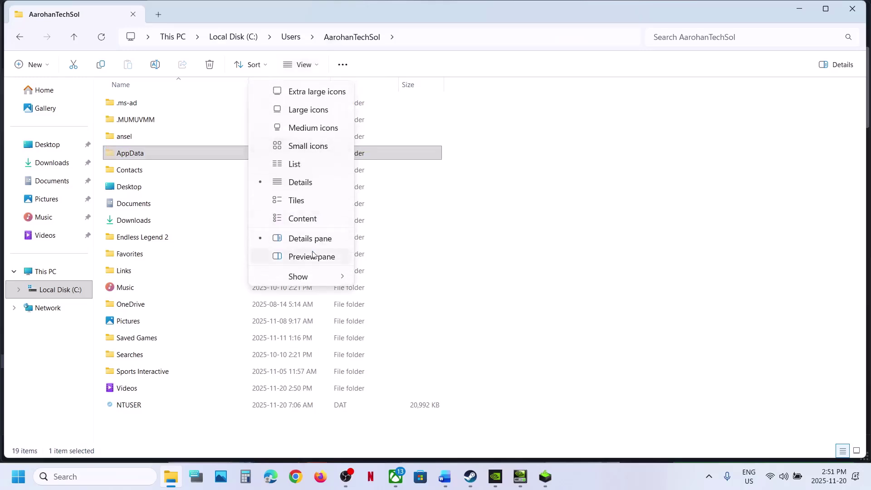
left_click(293, 276)
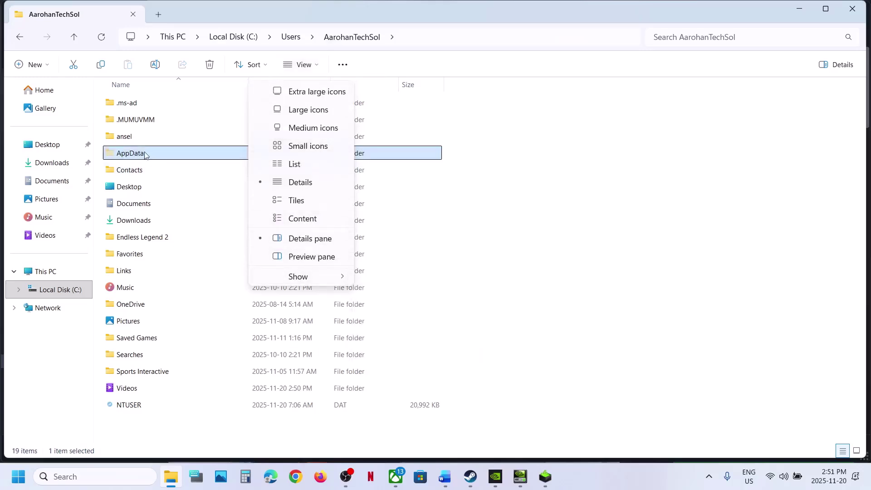
left_click(169, 152)
double_click(168, 153)
double_click(142, 104)
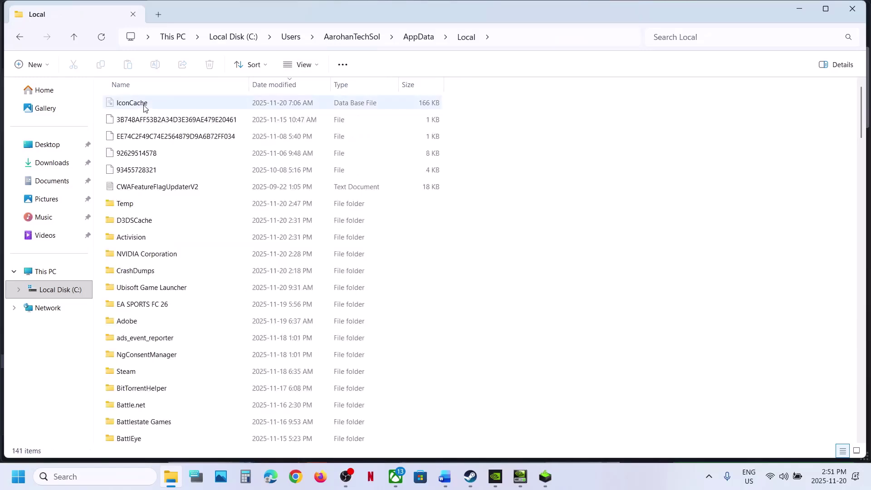
Try to delete the Activision folder in AppData\Local
left_click(151, 237)
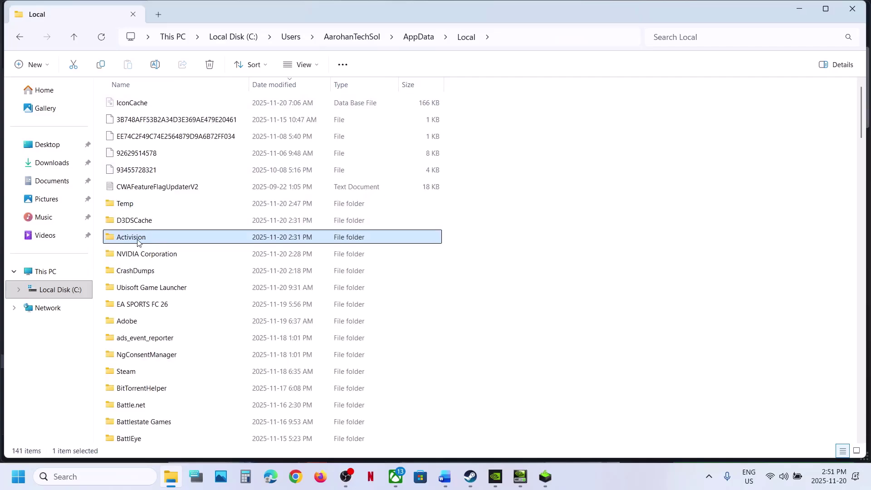
right_click(138, 242)
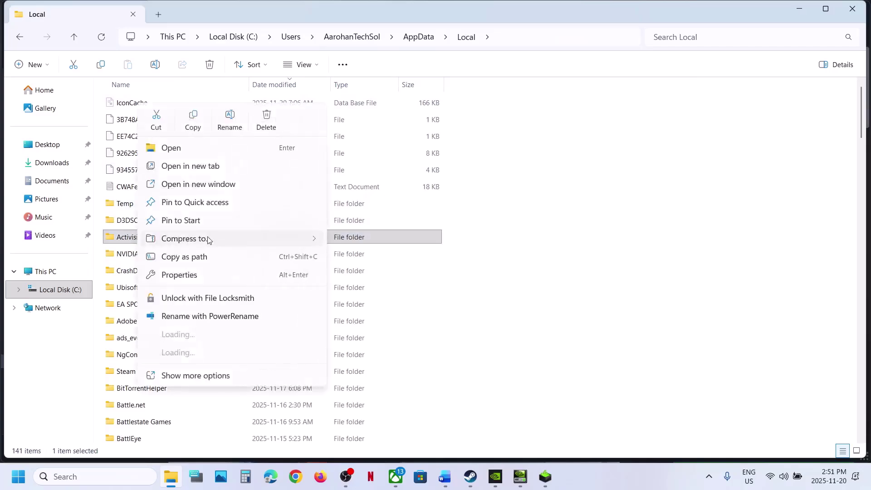
left_click(267, 120)
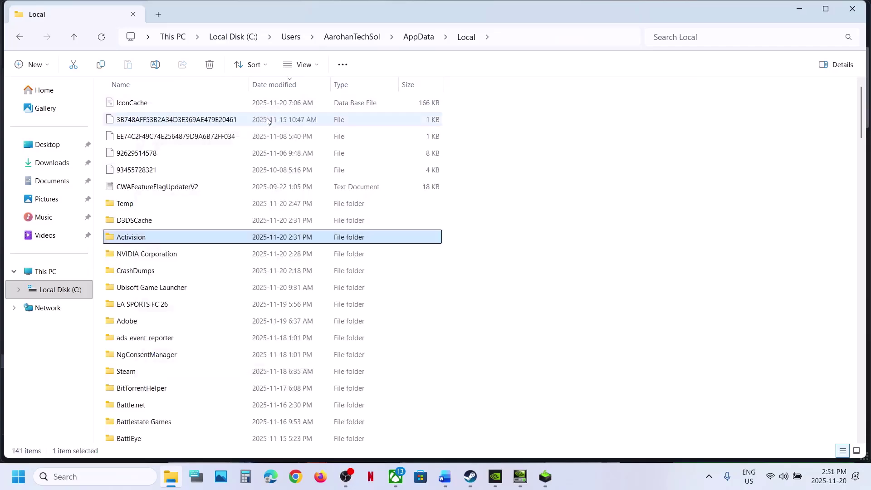
Switch to the Black Ops 7 document in Word and highlight the Step 3 text "Disable/Enable Game mode"
left_click(470, 477)
left_click(446, 481)
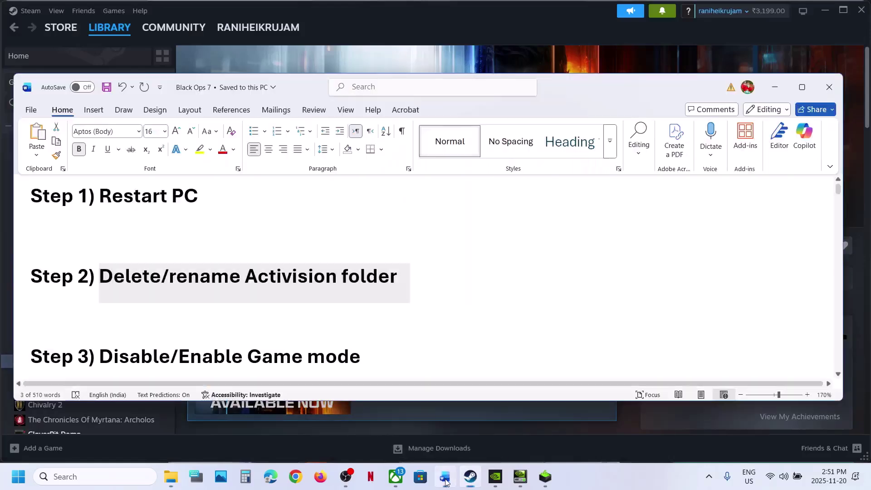
scroll(336, 280, "down", 2)
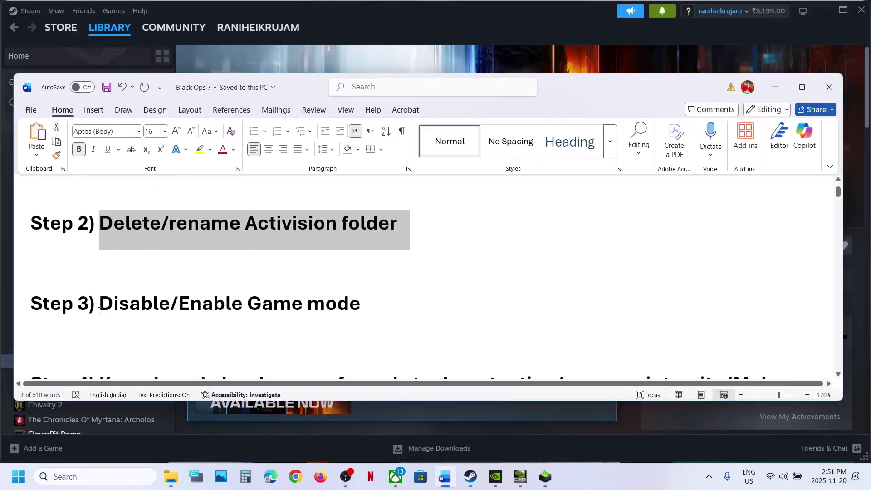
left_click_drag(98, 311, 410, 326)
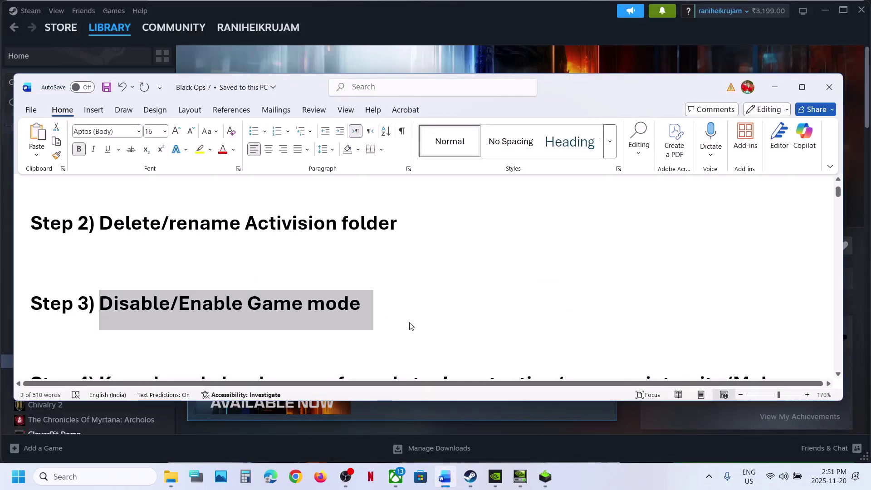
Open the Game Mode page in the Windows gaming settings and toggle Game Mode
key("super+i")
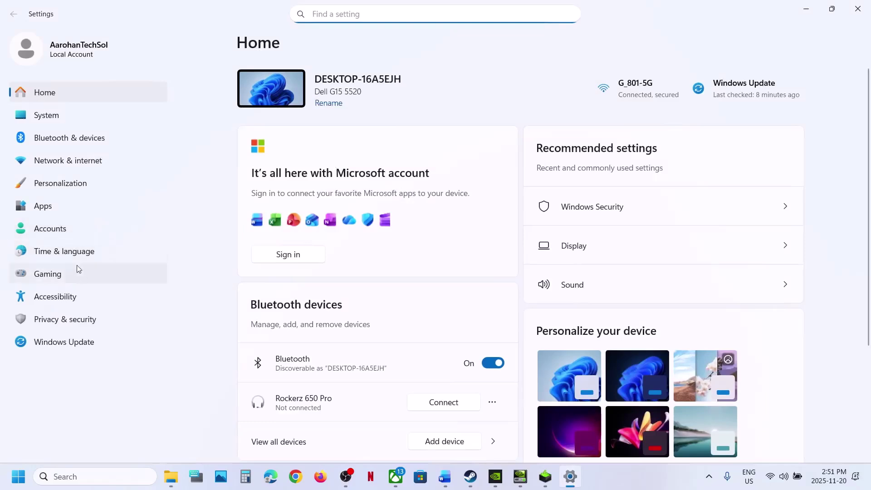
left_click(60, 277)
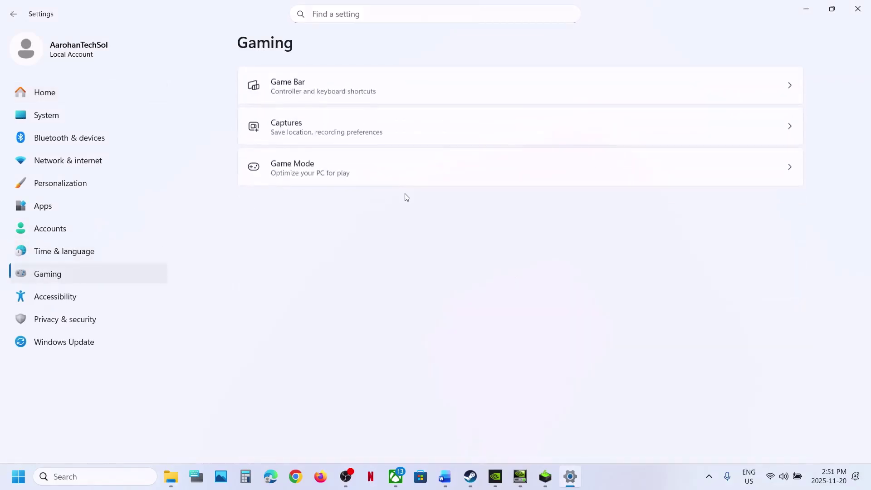
left_click(334, 84)
left_click(268, 44)
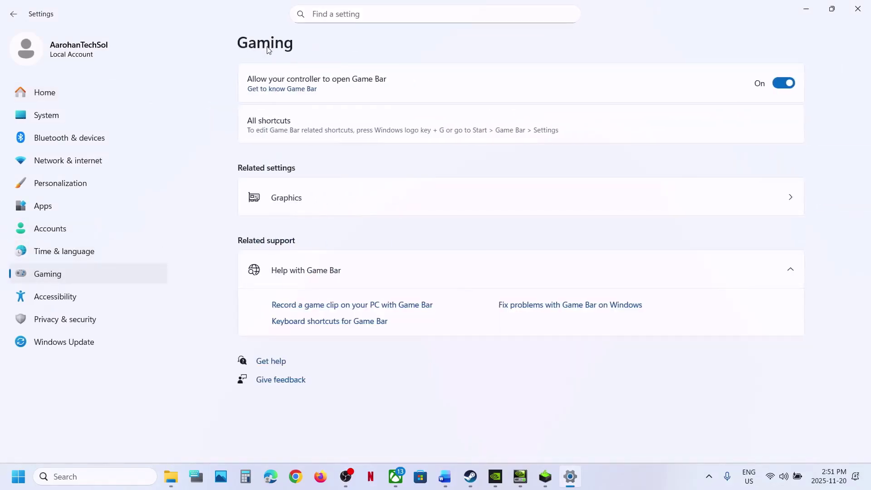
left_click(312, 175)
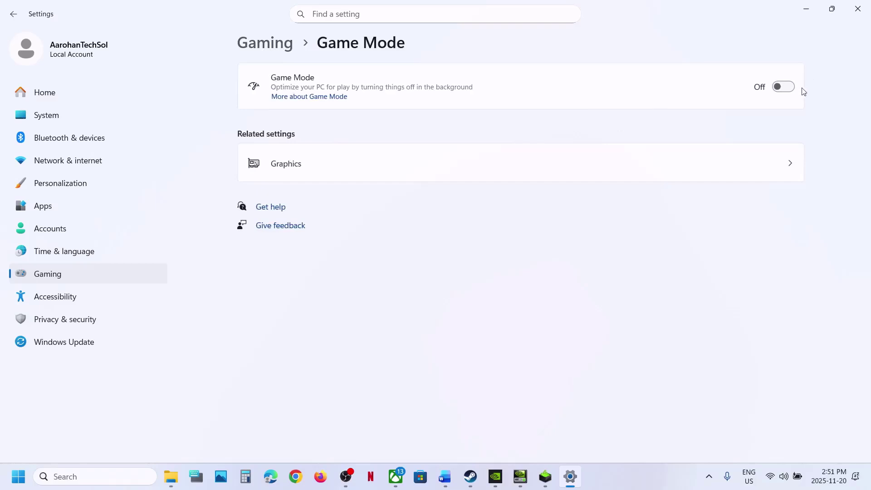
left_click(791, 92)
left_click(784, 94)
Check Step 4 in the Word document, and search Windows for "core isolation" to open that Windows Security page
left_click(445, 477)
scroll(274, 311, "down", 3)
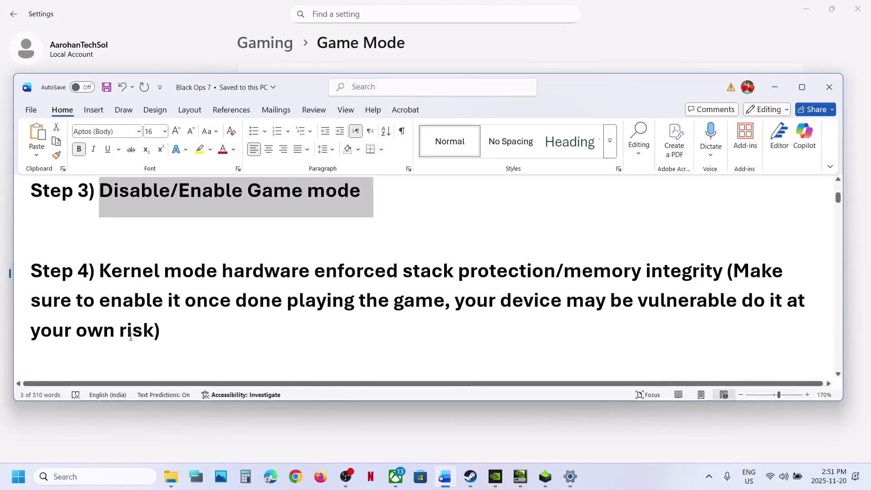
left_click(82, 476)
type("cot")
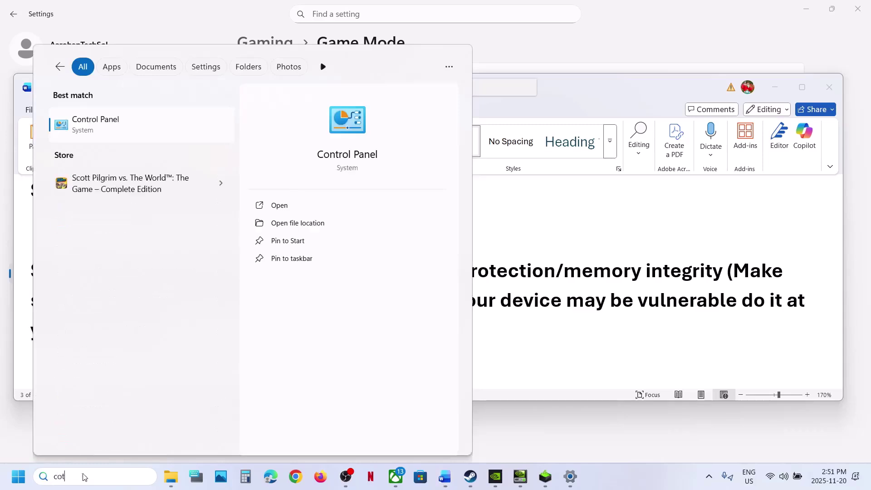
type("nr")
key("BackSpace")
key("BackSpace")
key("BackSpace")
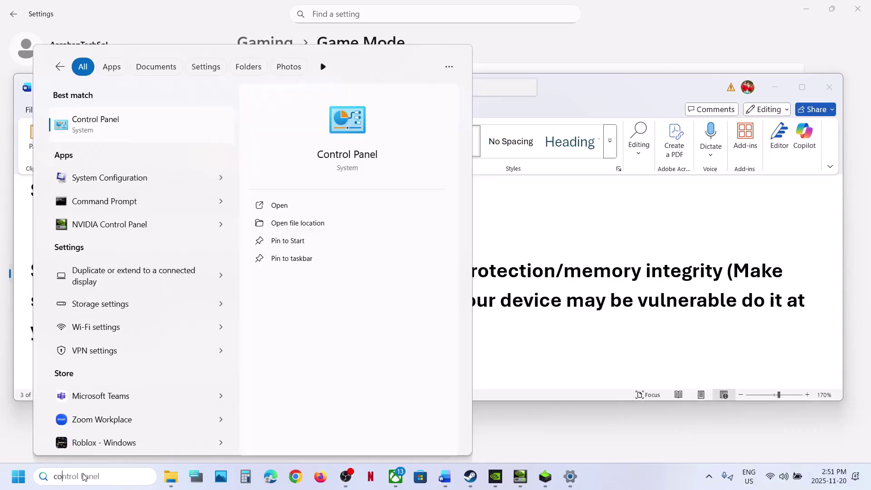
type("re isolation")
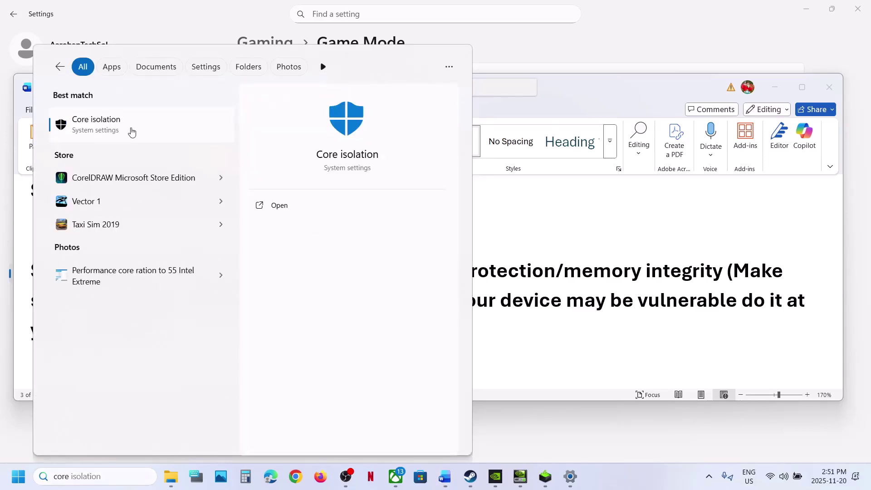
left_click(132, 131)
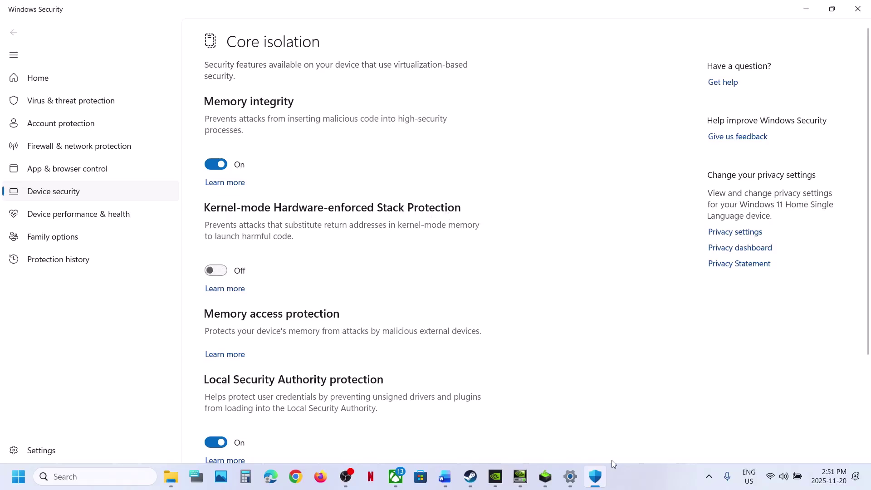
Highlight the Step 4 reminder "Make sure to enable it once done playing the game" in Word and return to Windows Security
left_click(445, 477)
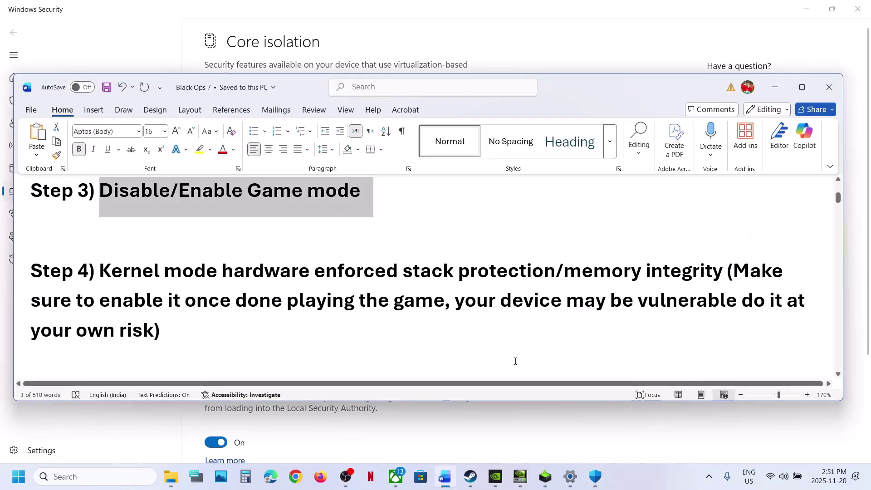
left_click_drag(461, 307, 232, 327)
left_click(231, 327)
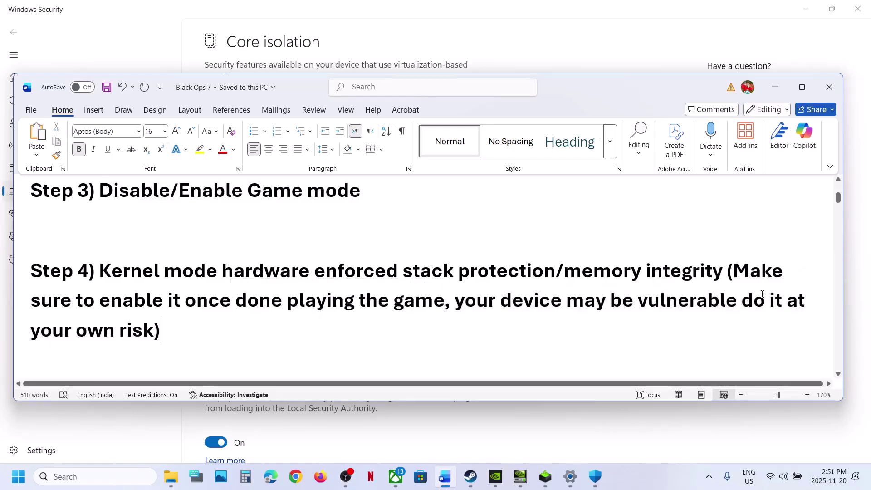
left_click_drag(734, 272, 430, 304)
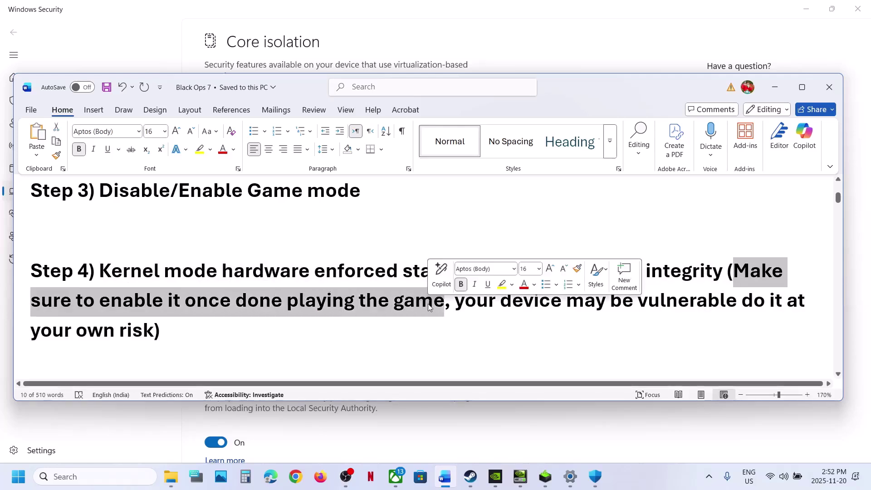
left_click(451, 421)
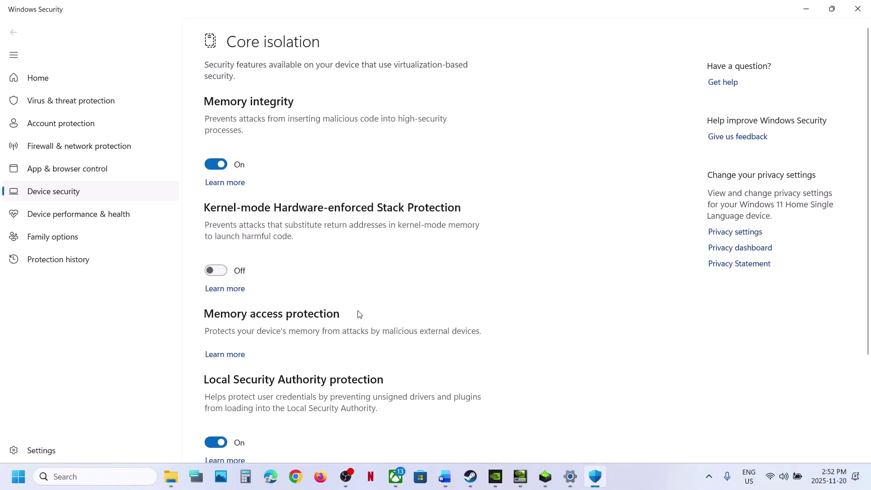
Review the Step 4 memory integrity note and its "your device may be vulnerable" warning in Word, and return to Core isolation
left_click(446, 477)
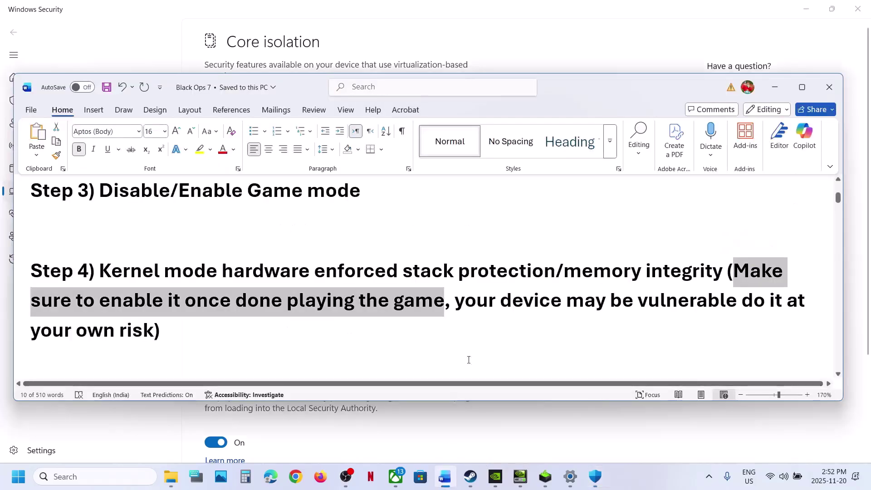
left_click(509, 321)
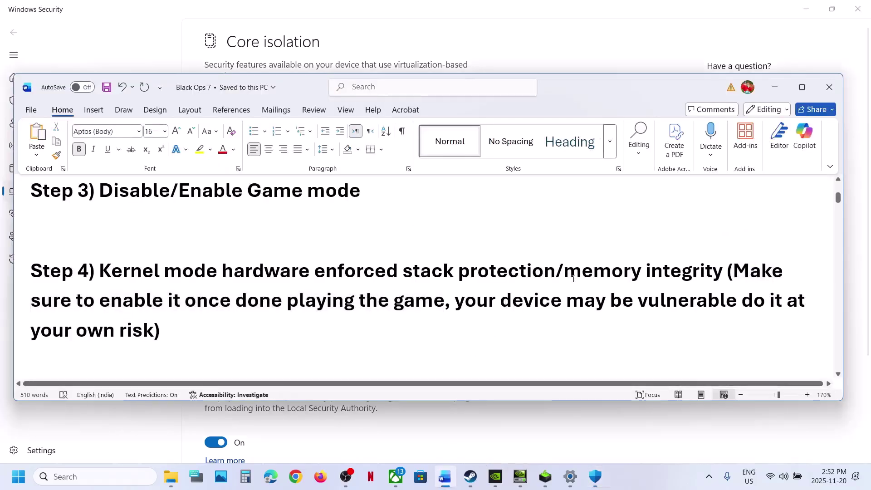
left_click_drag(568, 273, 696, 287)
left_click(696, 290)
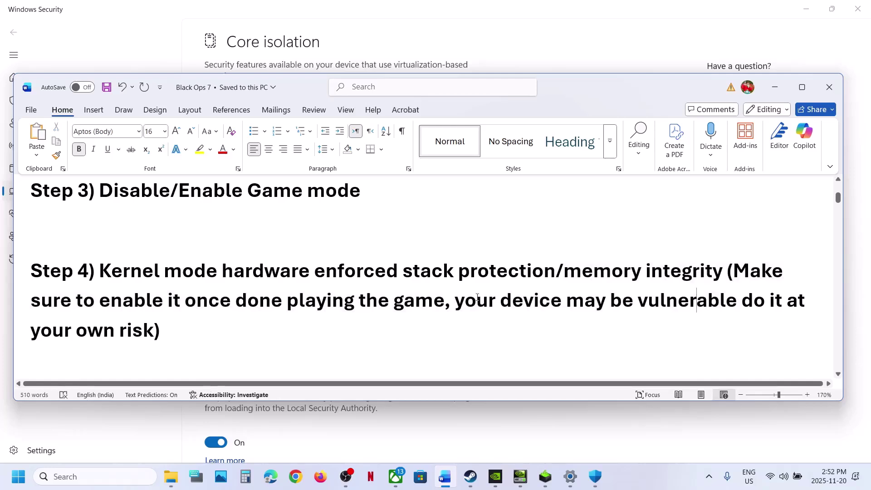
left_click_drag(457, 300, 185, 328)
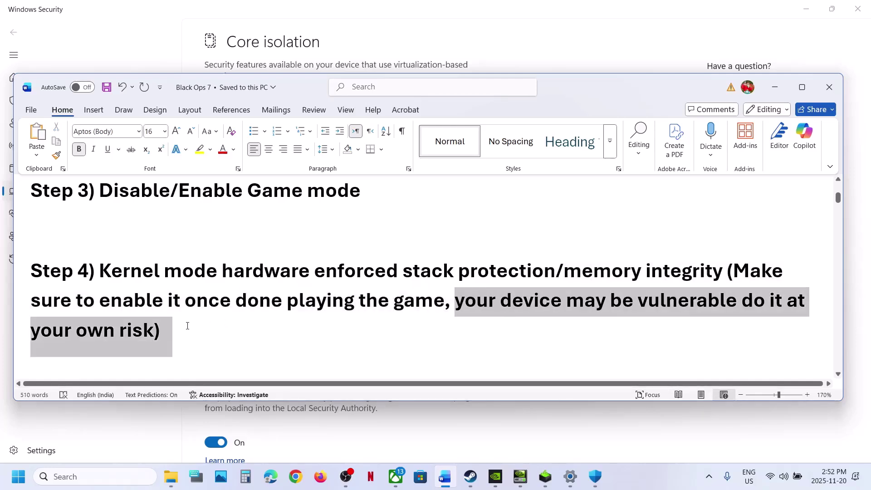
left_click(181, 327)
left_click_drag(737, 264, 442, 302)
left_click(468, 428)
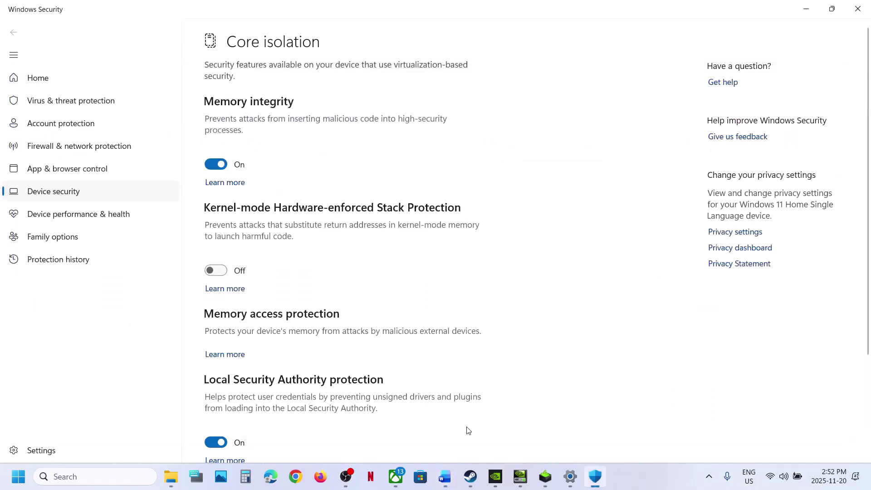
Turn off Memory integrity, allowing the change, and look at the restart option among the power options
left_click(216, 164)
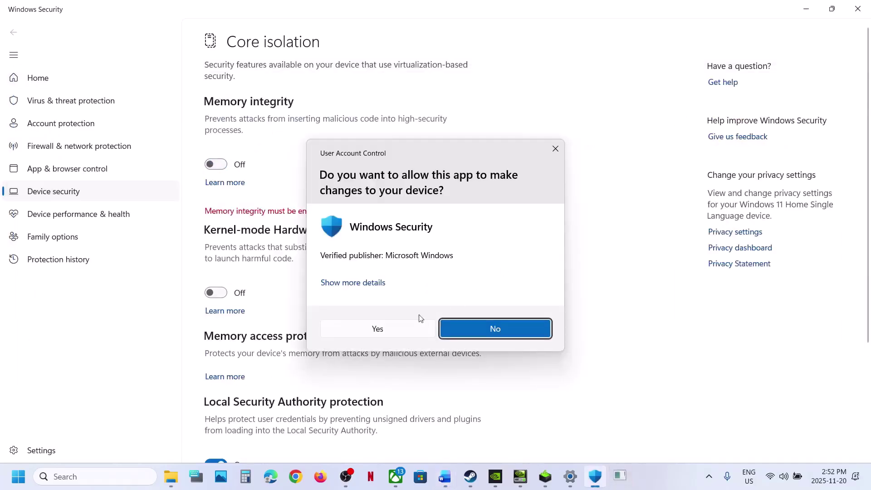
left_click(401, 326)
left_click(18, 477)
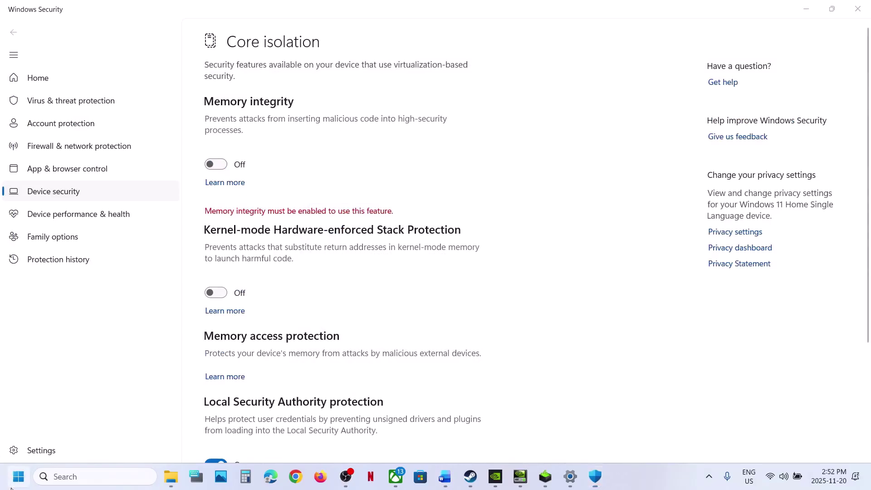
left_click(330, 437)
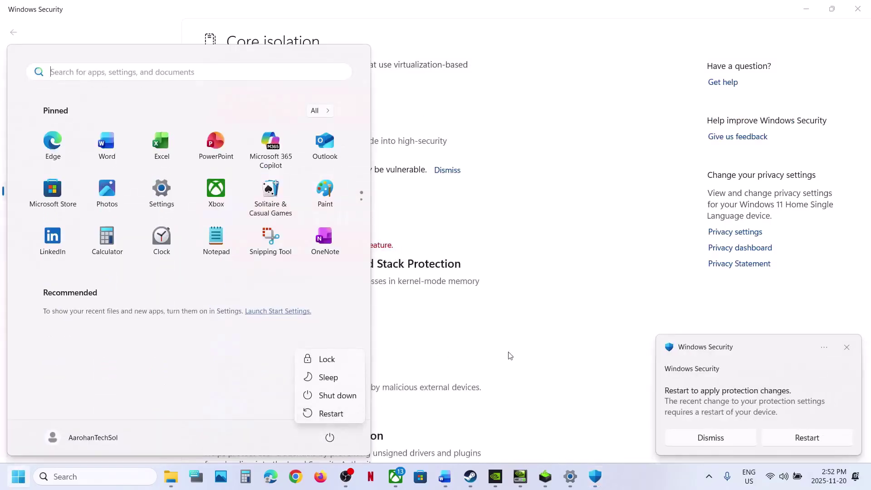
key("Escape")
key("Escape")
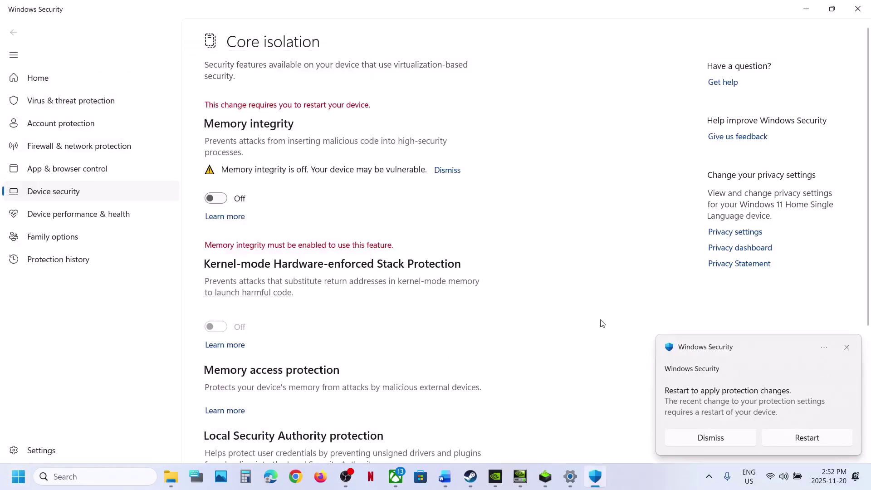
Turn Memory integrity back on and return to the Word document to read Step 5
left_click(216, 199)
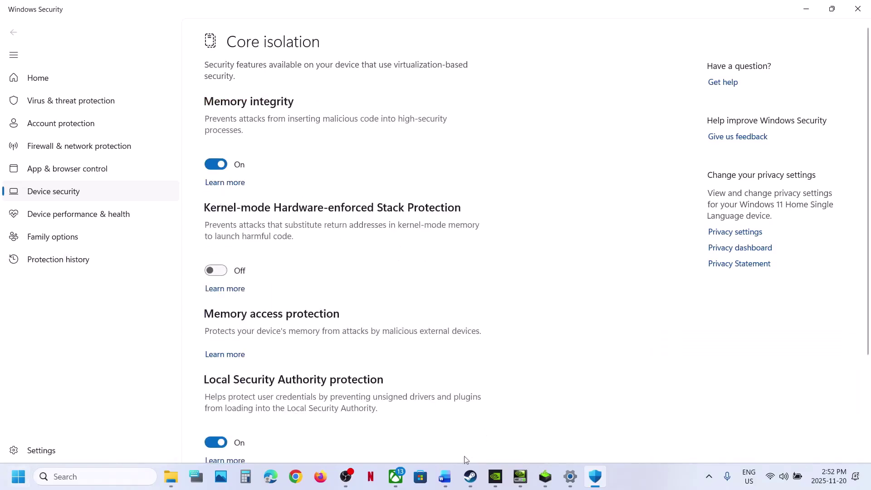
left_click(445, 477)
scroll(361, 307, "down", 3)
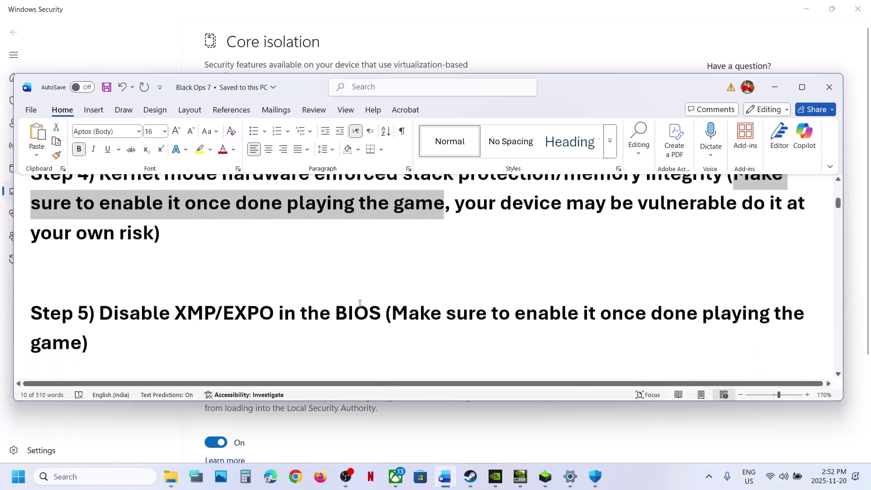
Highlight Step 5 about disabling XMP/EXPO in the BIOS, including its reminder to enable it once done playing the game
left_click_drag(101, 296, 376, 296)
left_click(378, 296)
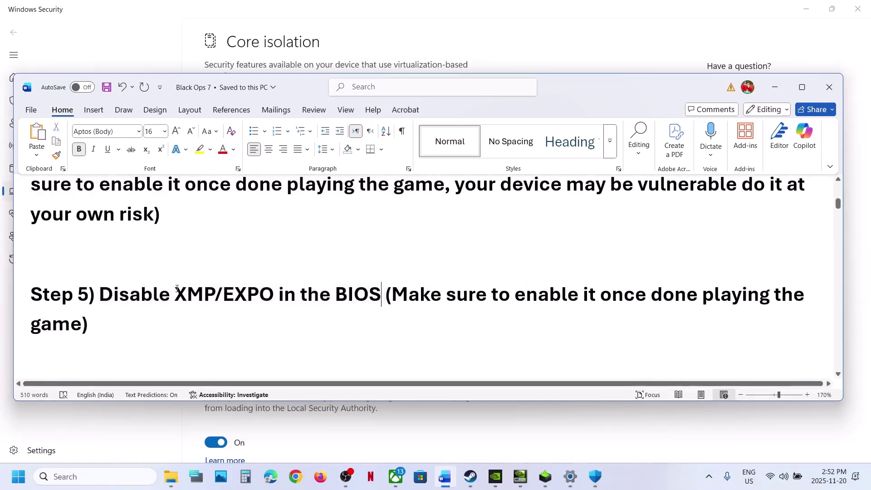
left_click_drag(178, 292, 251, 292)
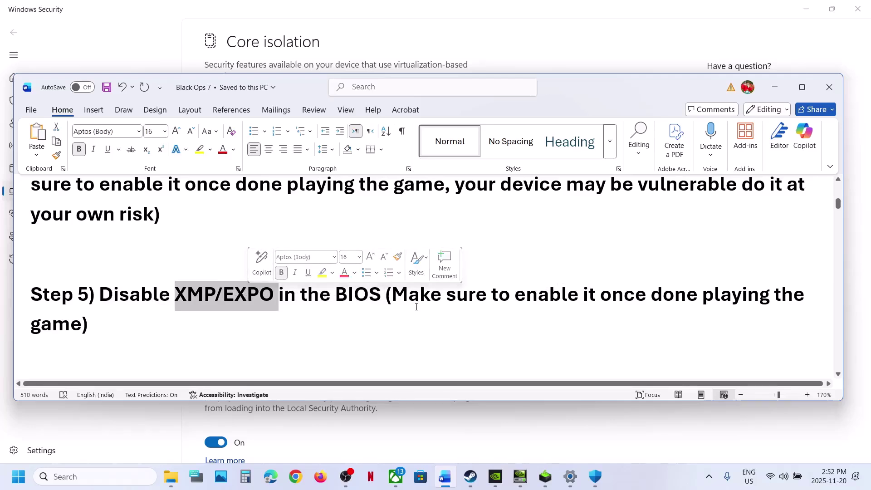
left_click(394, 300)
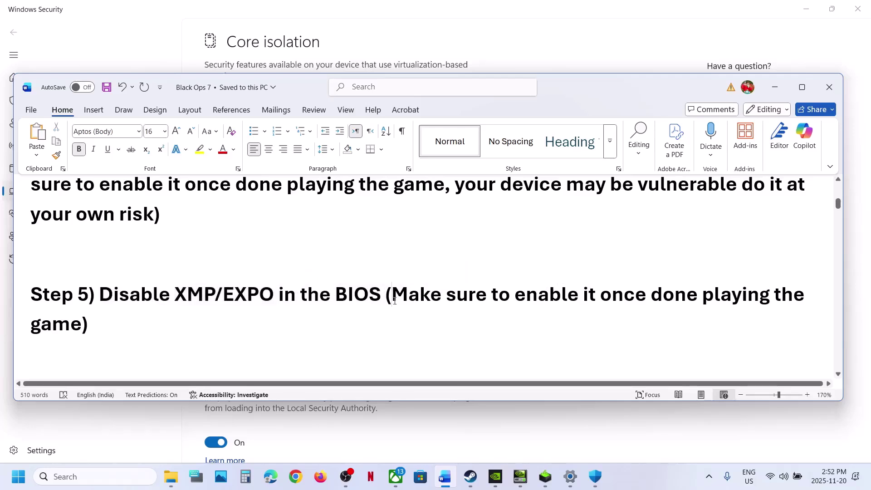
left_click_drag(395, 296, 55, 358)
left_click(82, 345)
scroll(100, 318, "down", 3)
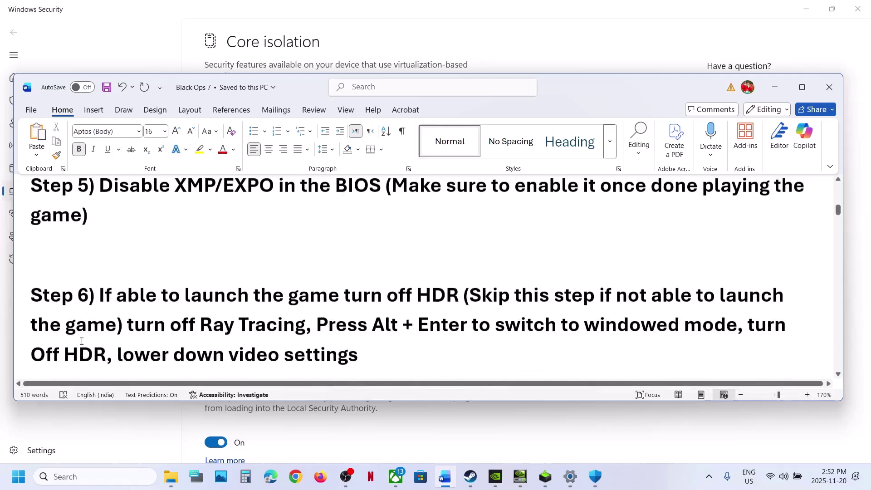
Highlight the Step 6 phrases "If able to launch the game turn off" and "turn off Ray Tracing" in the document
left_click_drag(99, 276, 400, 278)
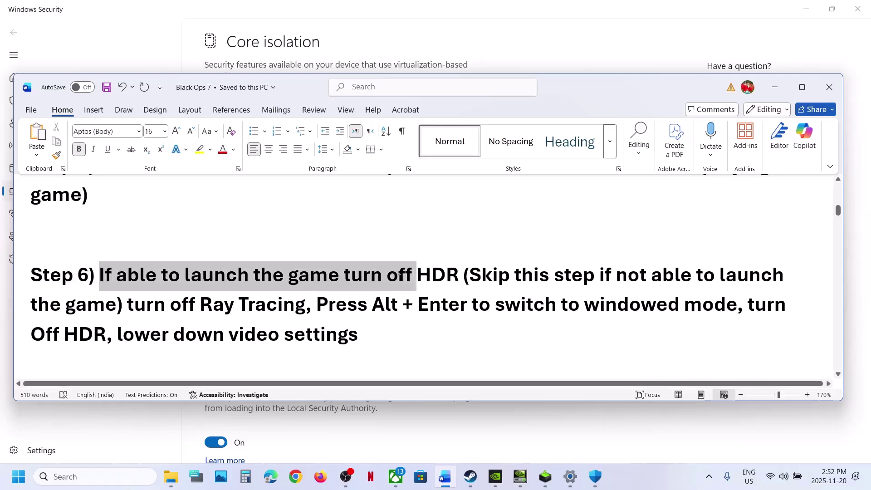
left_click(399, 276)
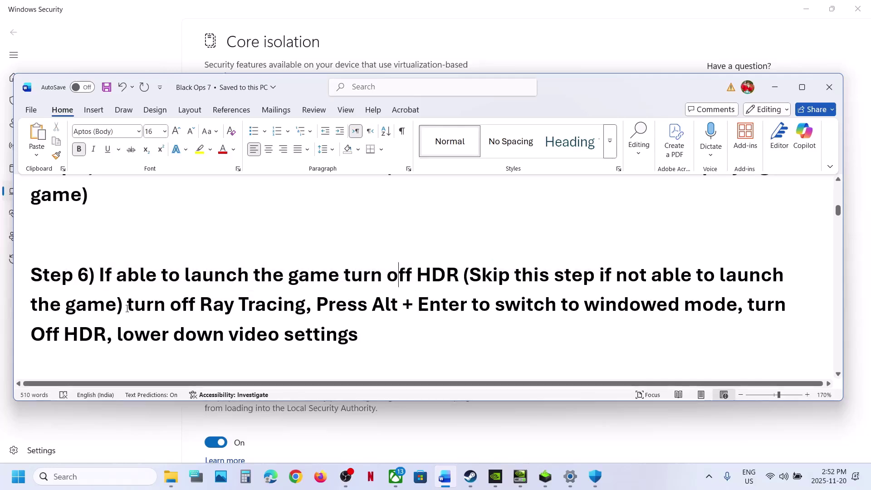
left_click_drag(127, 307, 306, 306)
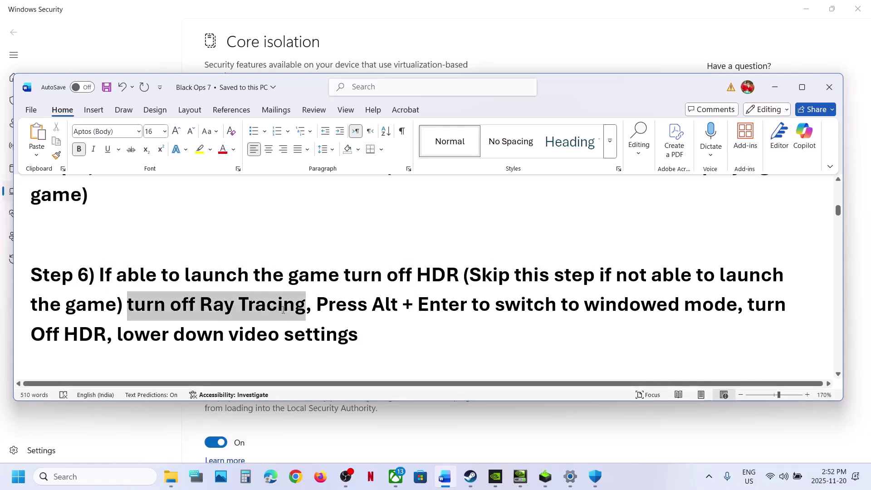
Switch to Black Ops 7 and open its Graphics settings to examine the quality options
left_click(617, 473)
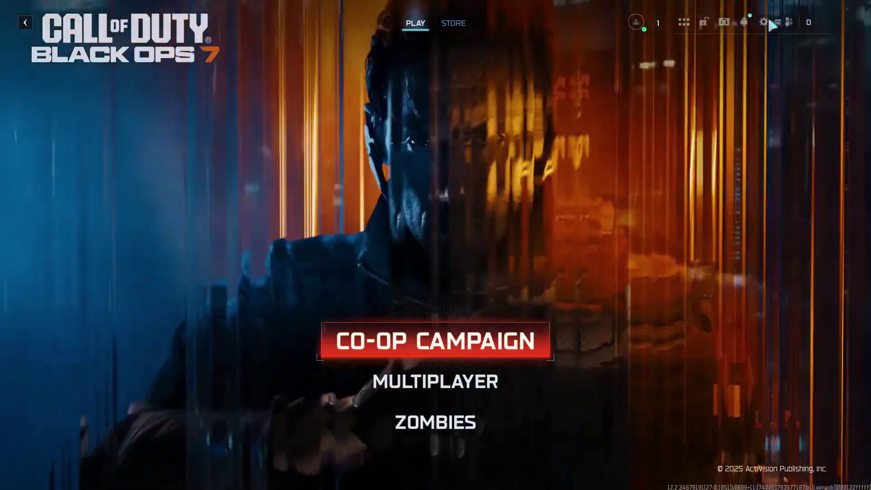
left_click(766, 21)
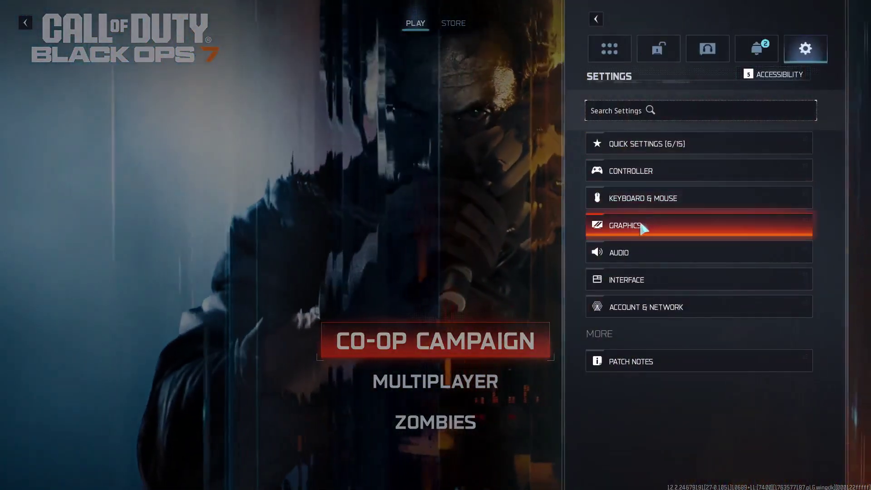
left_click(644, 227)
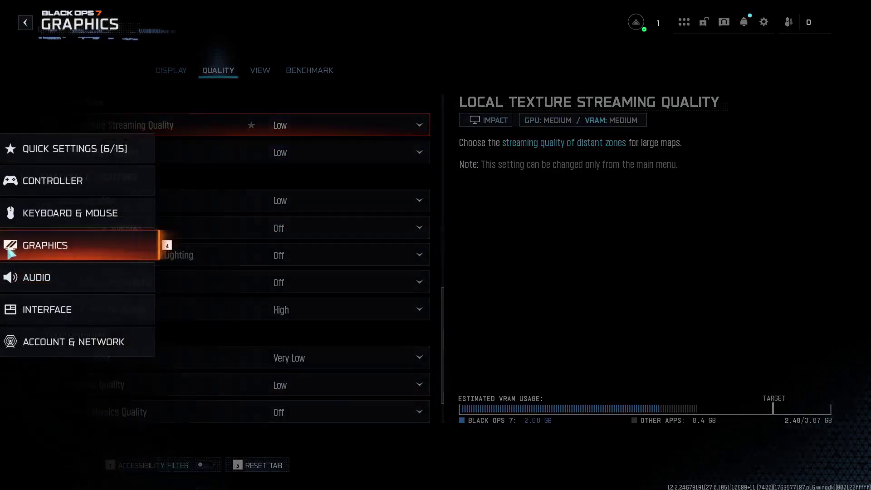
left_click(10, 252)
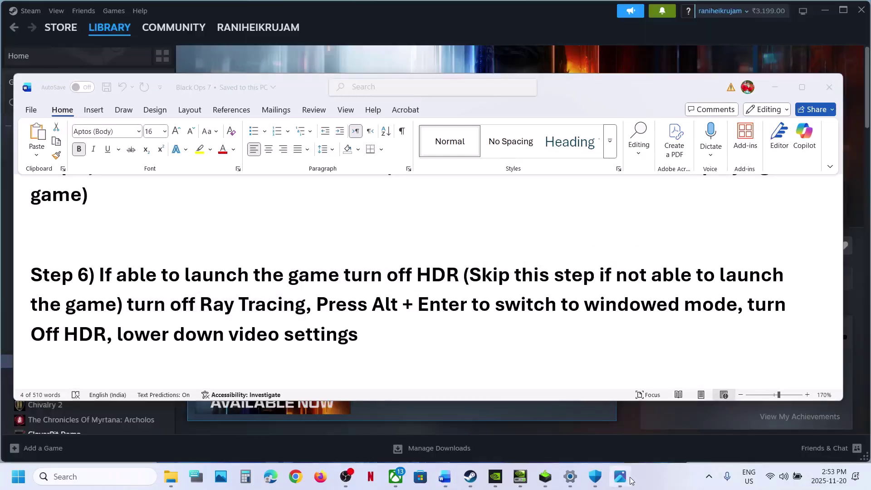
View the High Dynamic Range (HDR) settings screenshot in Photos, and highlight the Step 6 advice on windowed mode and lower video settings in Word
left_click(621, 477)
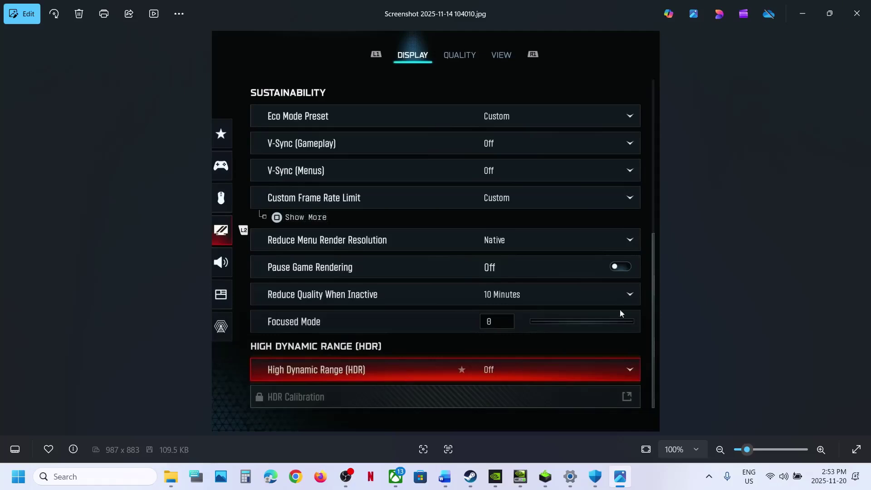
left_click(803, 14)
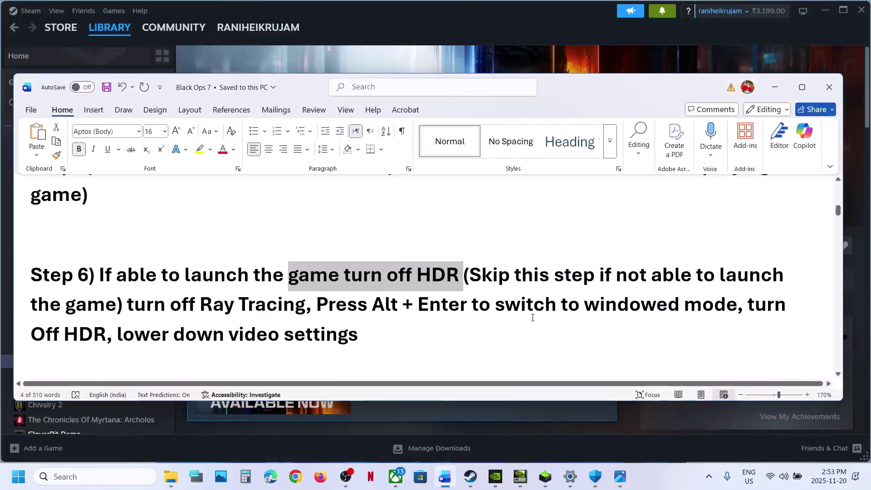
left_click_drag(348, 311, 637, 317)
left_click_drag(695, 317, 240, 327)
left_click(239, 323)
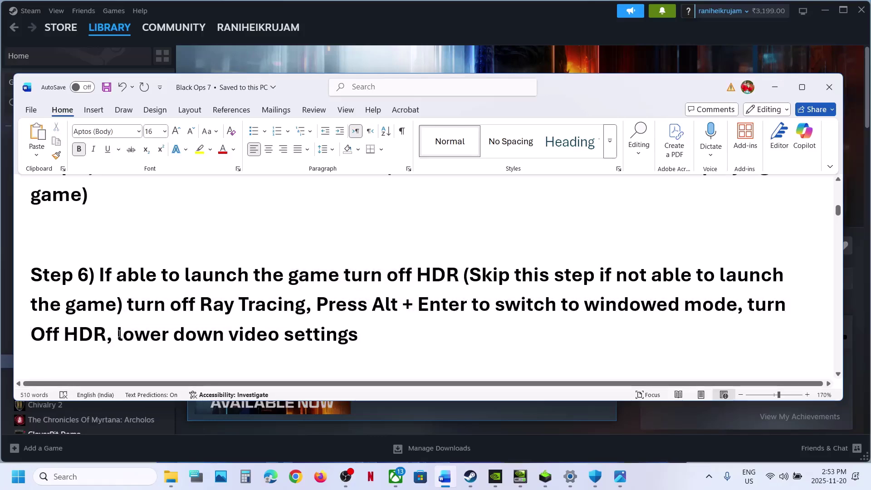
left_click_drag(118, 335, 367, 338)
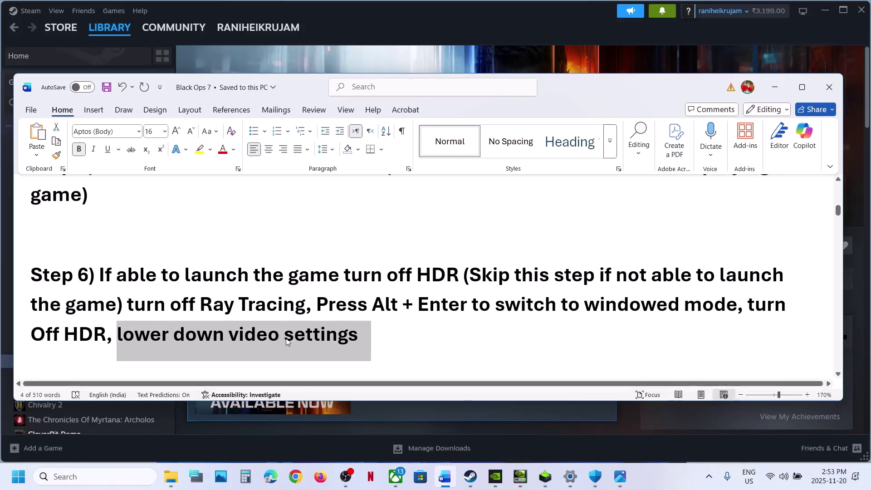
left_click(322, 331)
Highlight the Step 8 antivirus advice in Word and open Virus & threat protection through the Windows privacy and security settings
scroll(323, 272, "down", 3)
left_click_drag(150, 271, 515, 269)
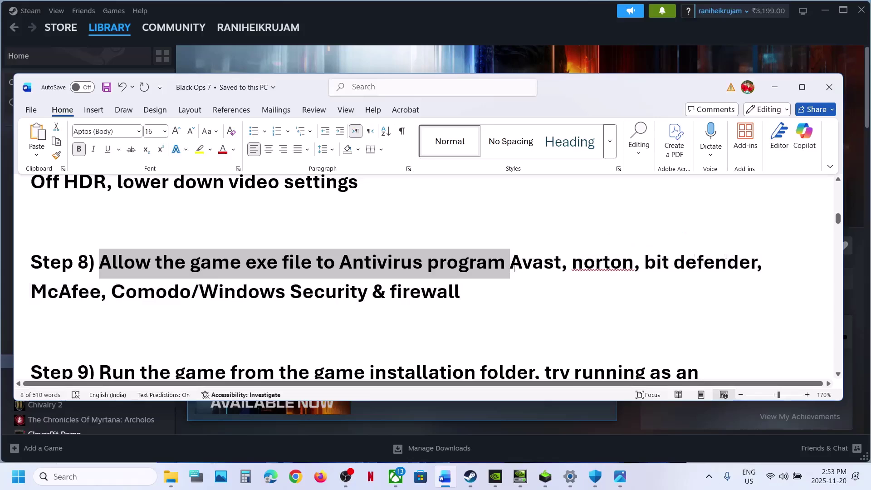
key("super+i")
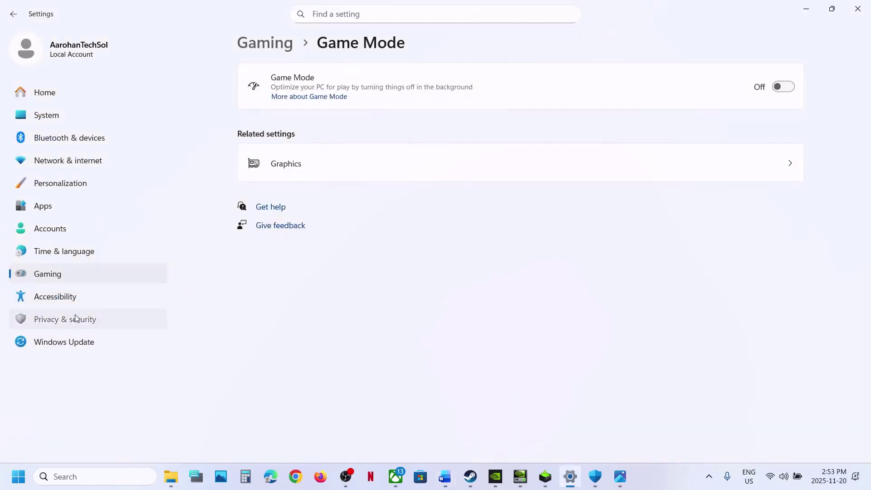
left_click(75, 317)
left_click(320, 113)
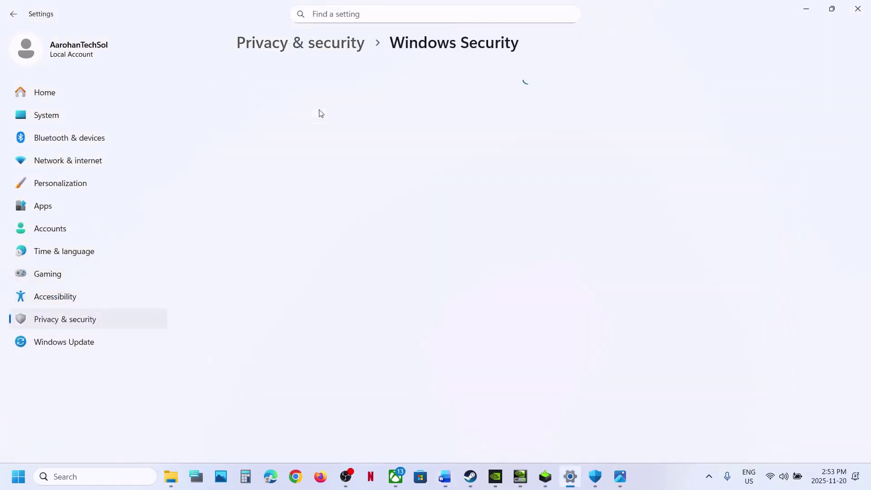
left_click(370, 153)
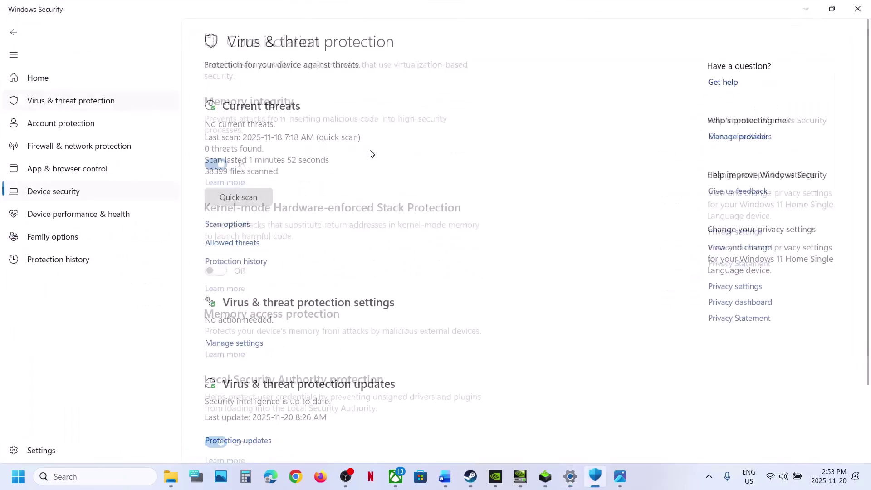
Open the list of apps allowed through Controlled folder access under ransomware protection, granting Windows Security permission
scroll(309, 231, "down", 3)
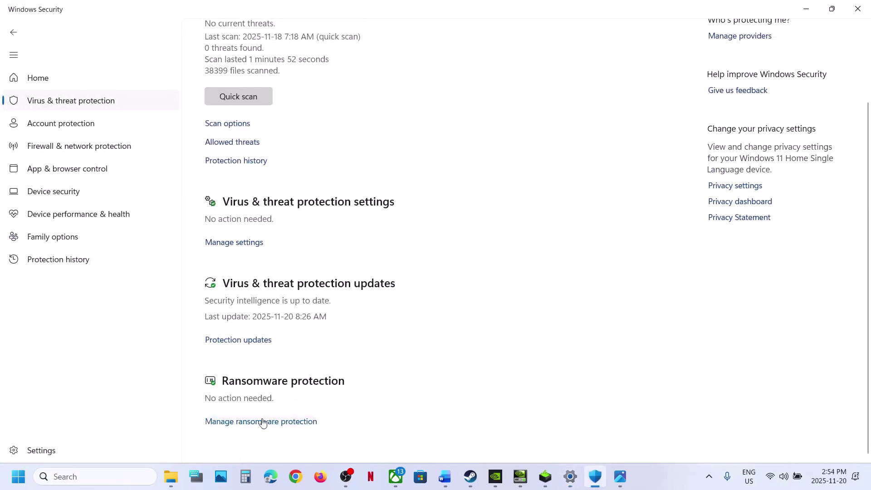
left_click(263, 421)
left_click(259, 245)
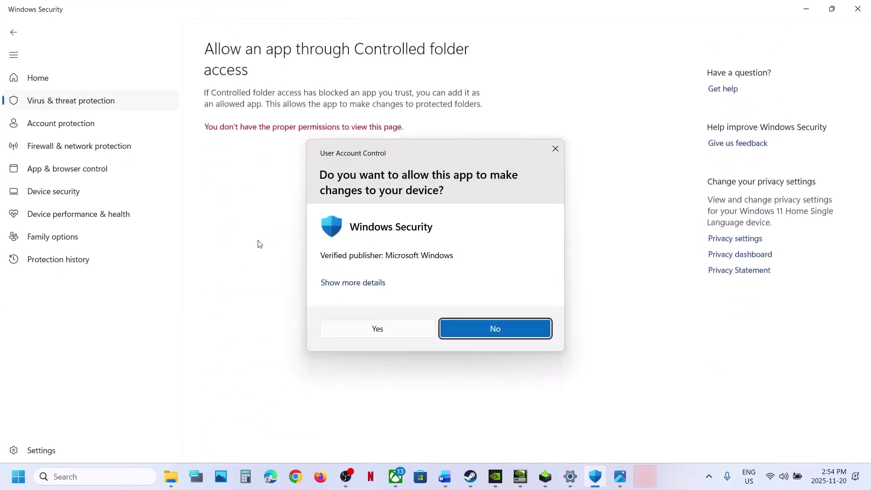
left_click(363, 327)
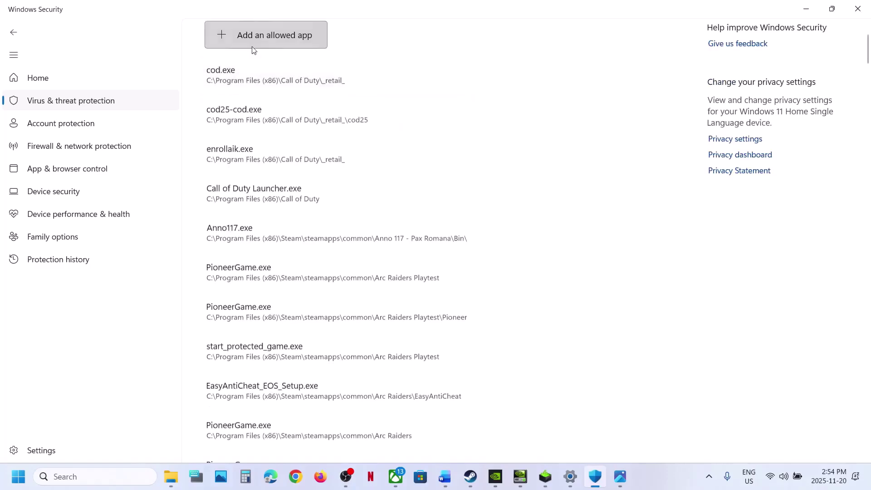
Add cod from C:\Program Files (x86)\Steam\steamapps\common\Call of Duty HQ as an app allowed through Controlled folder access
left_click(224, 43)
left_click(253, 84)
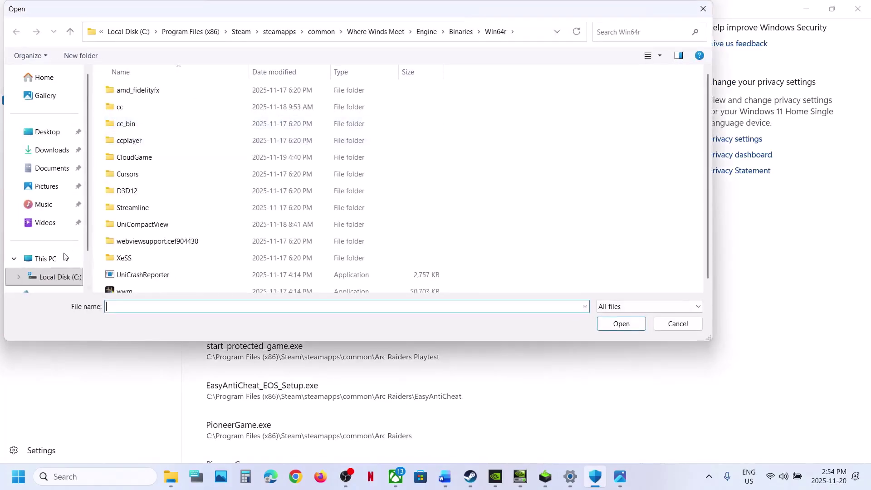
left_click(52, 277)
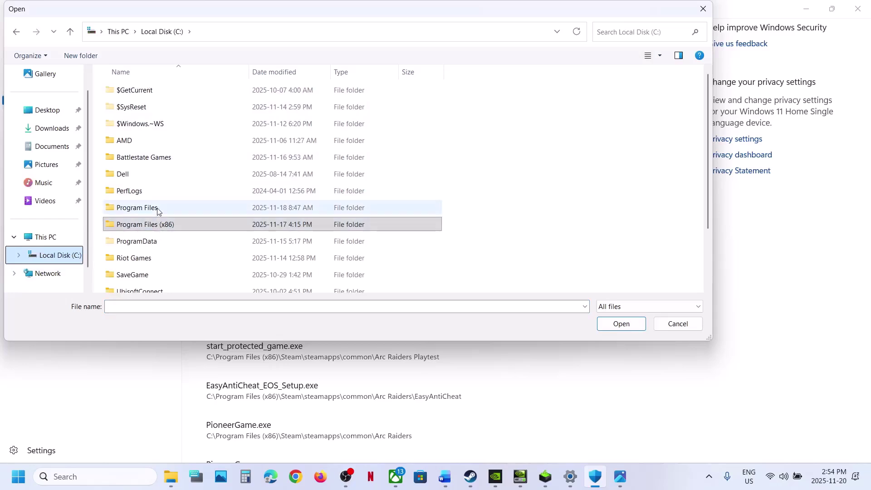
double_click(157, 224)
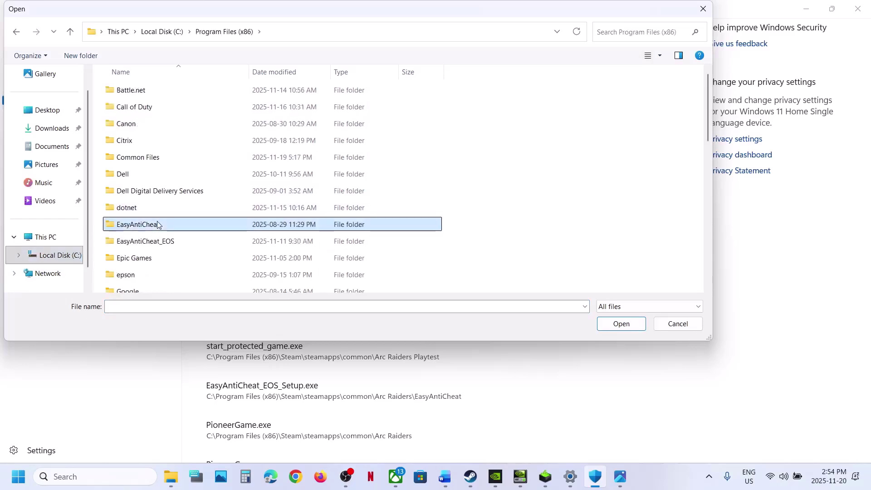
key("s")
double_click(135, 119)
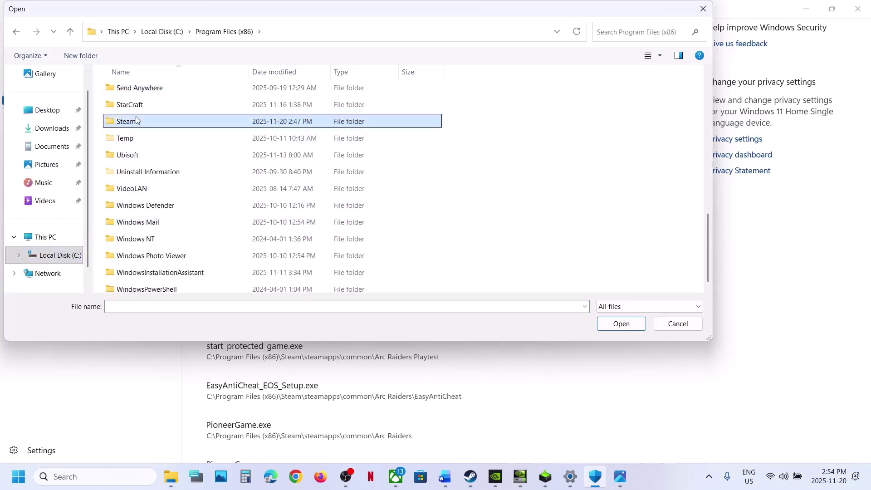
left_click(136, 119)
key("s")
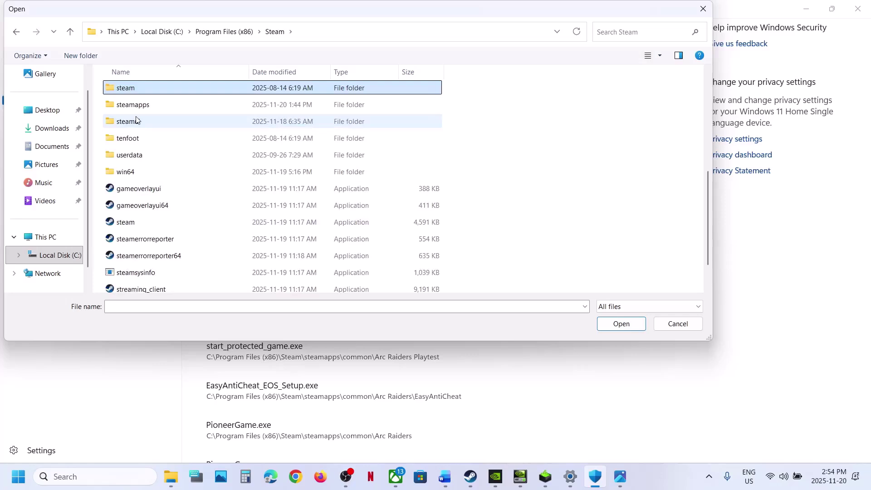
left_click(131, 105)
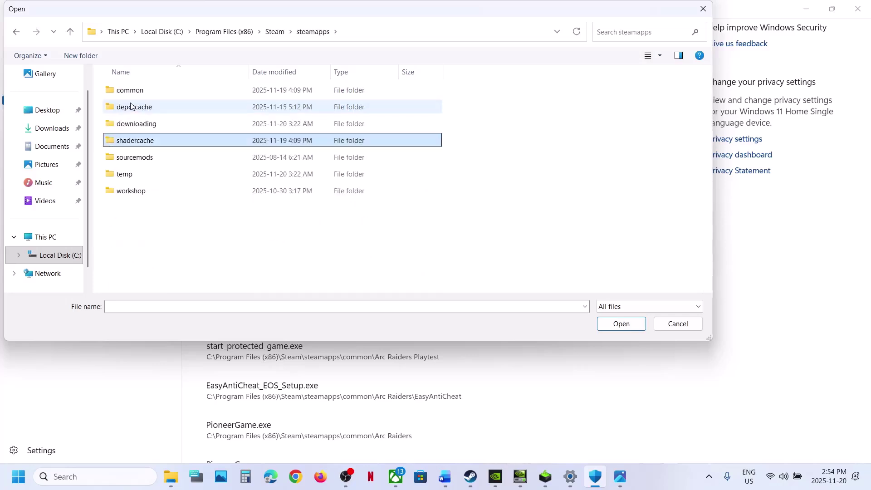
double_click(132, 92)
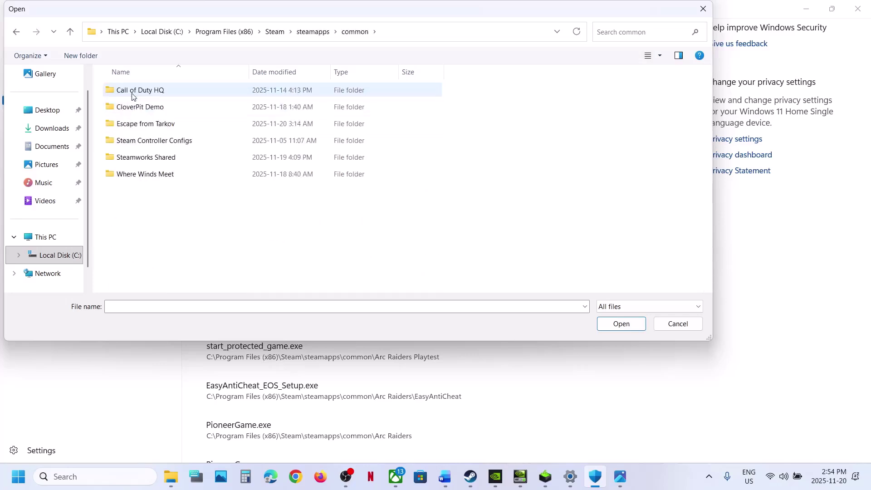
double_click(132, 92)
left_click(143, 257)
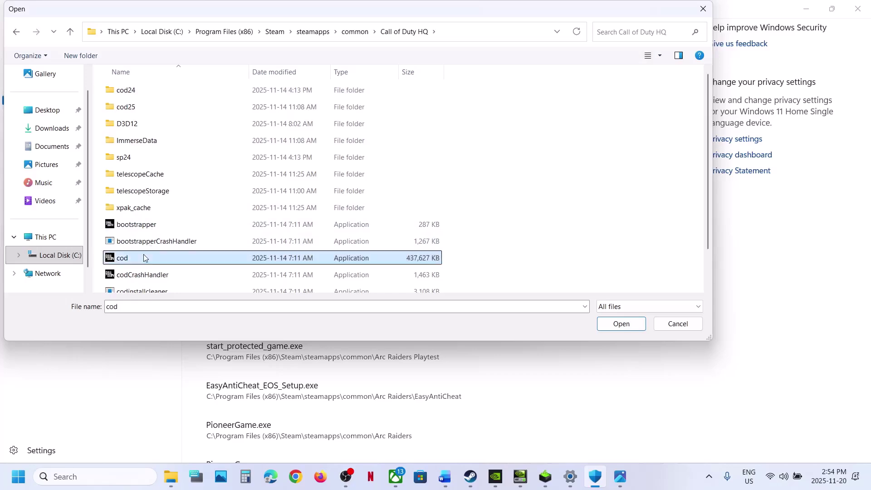
left_click(640, 330)
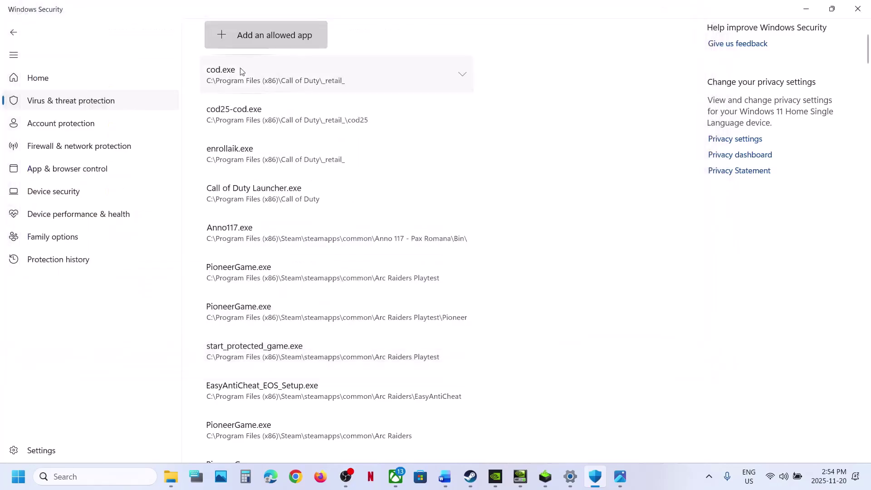
Browse the cod25 folder and its main subfolder for another executable to allow, and close the file picker without adding one
left_click(247, 45)
left_click(254, 79)
double_click(131, 104)
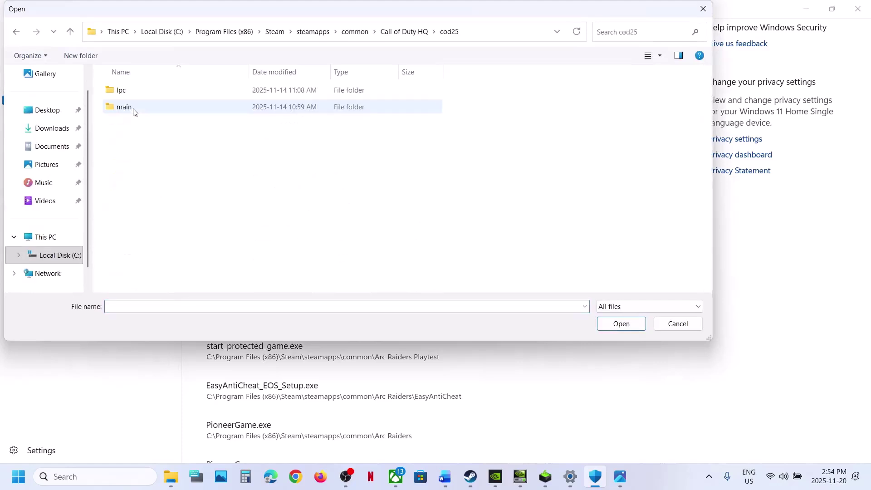
double_click(124, 107)
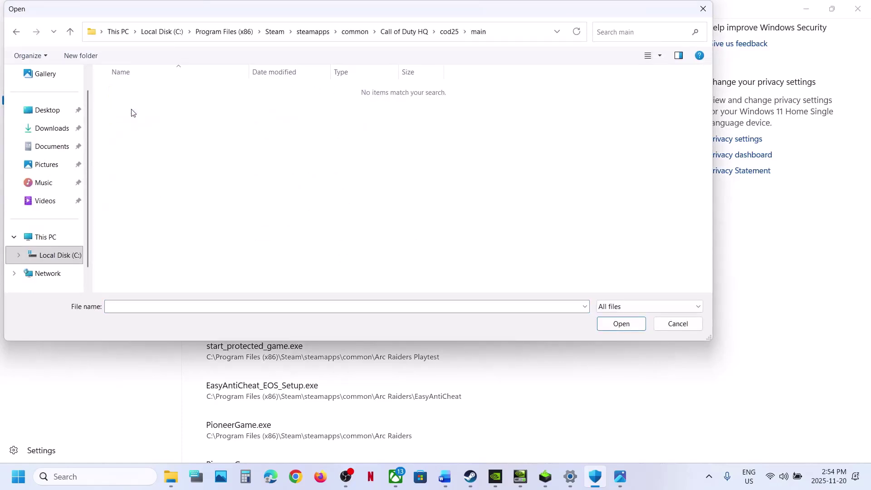
left_click(703, 9)
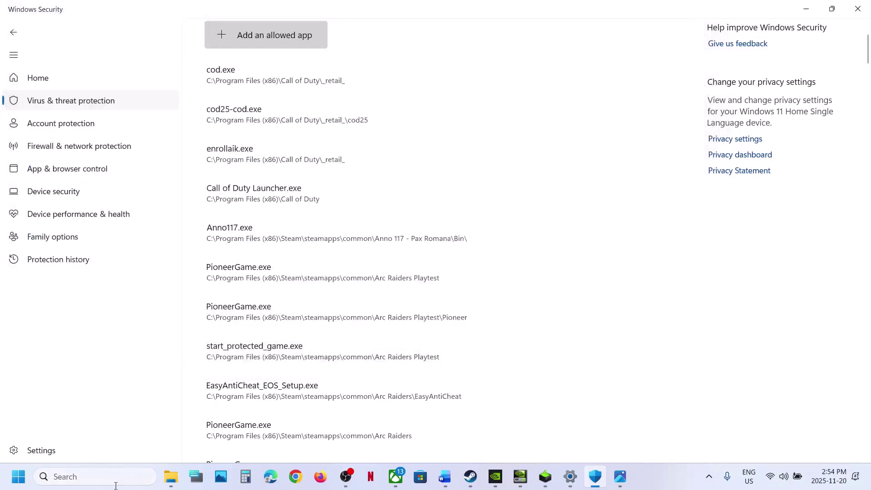
Open the list of apps allowed through Windows Defender Firewall from Control Panel and unlock it for changes
left_click(85, 480)
type("control")
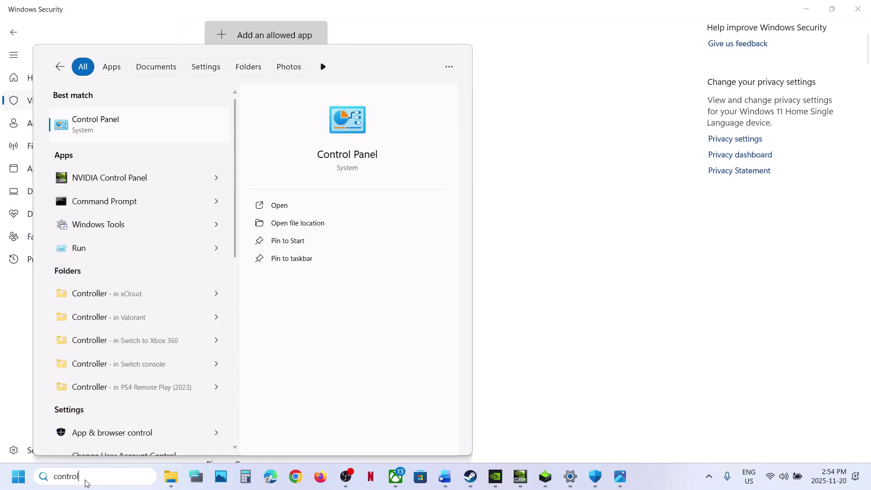
key("Return")
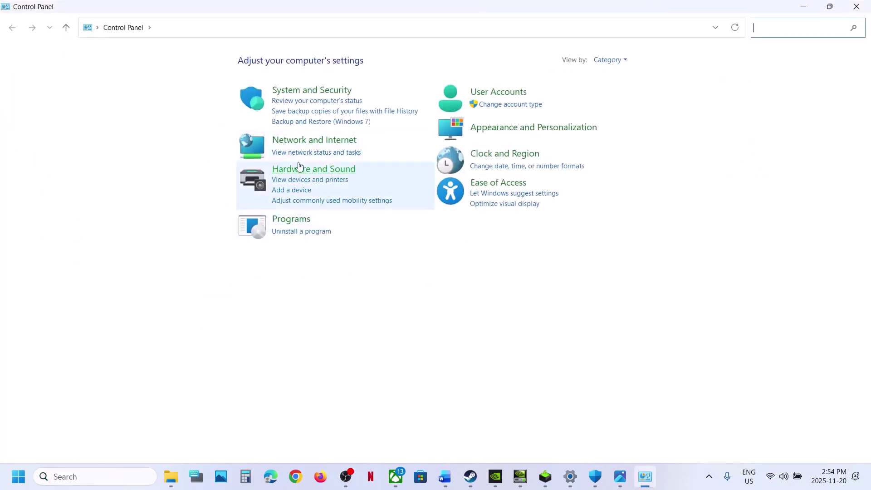
left_click(294, 93)
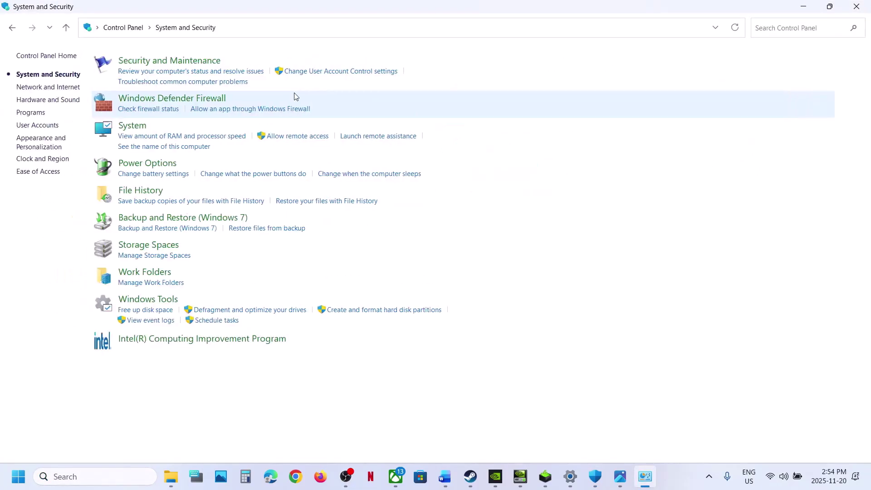
left_click(220, 100)
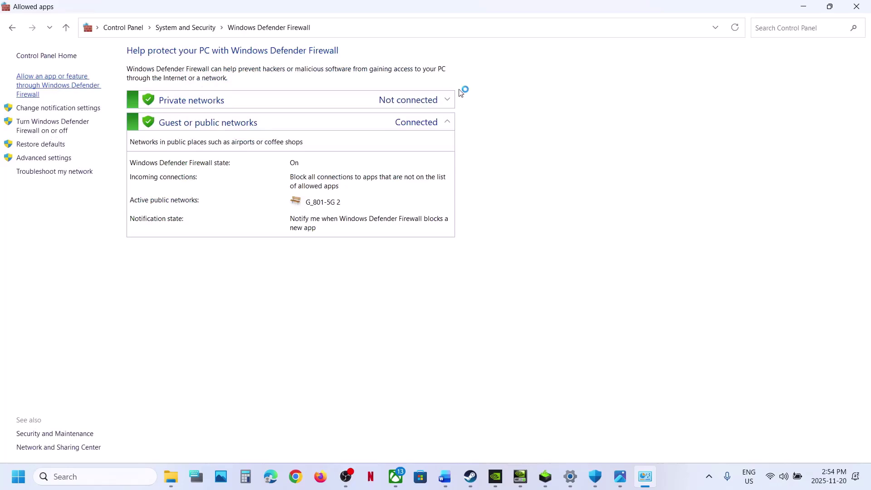
left_click(568, 89)
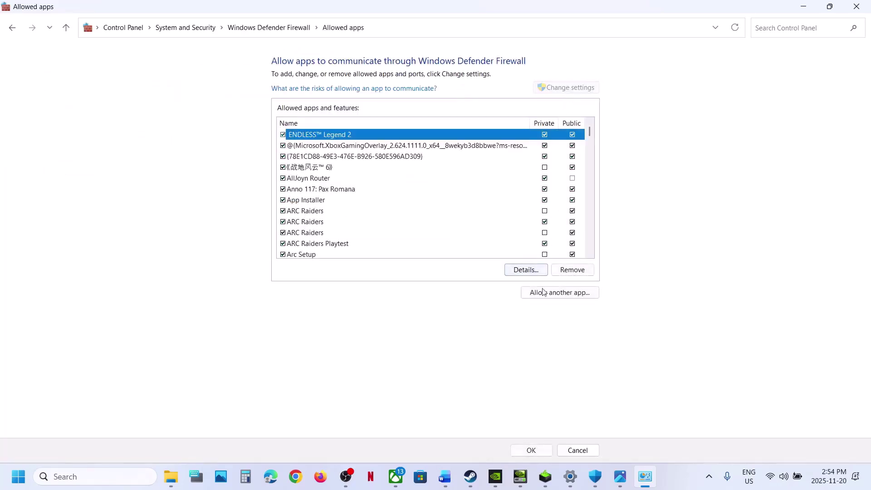
Try to add cod from the steamapps common\Call of Duty HQ folder as an app allowed through the firewall
left_click(544, 292)
left_click(514, 291)
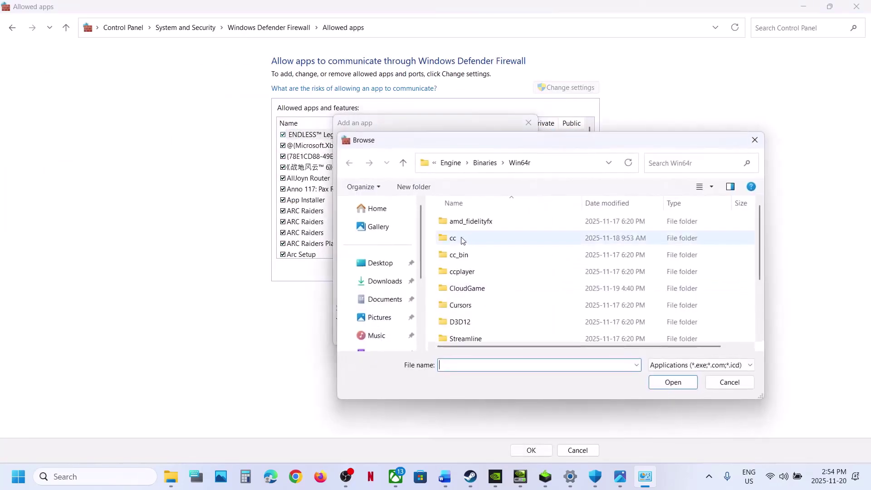
left_click(451, 164)
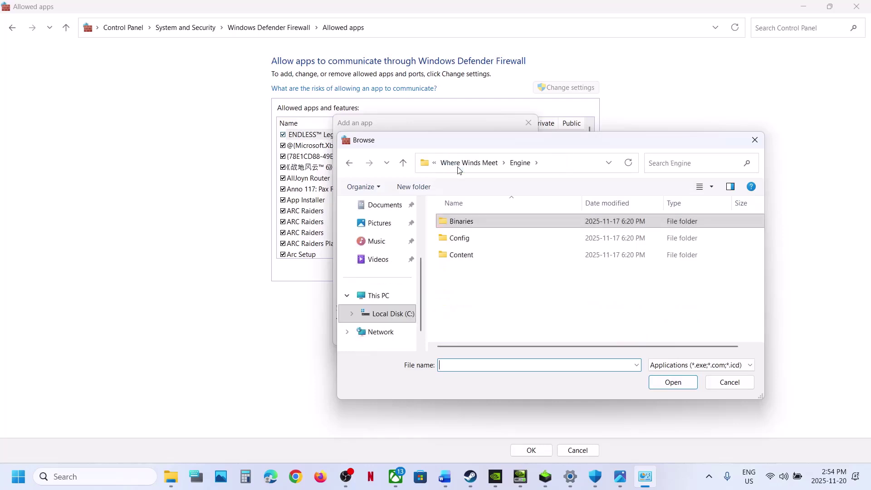
left_click(470, 167)
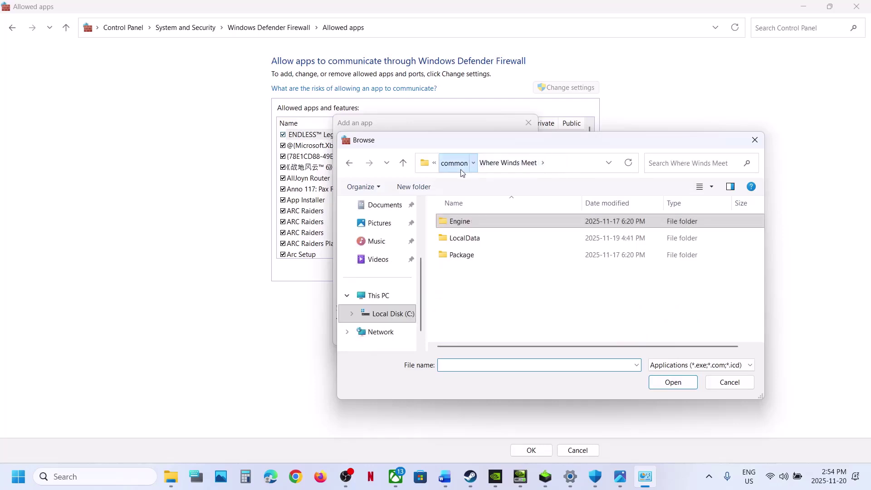
left_click(462, 167)
double_click(496, 223)
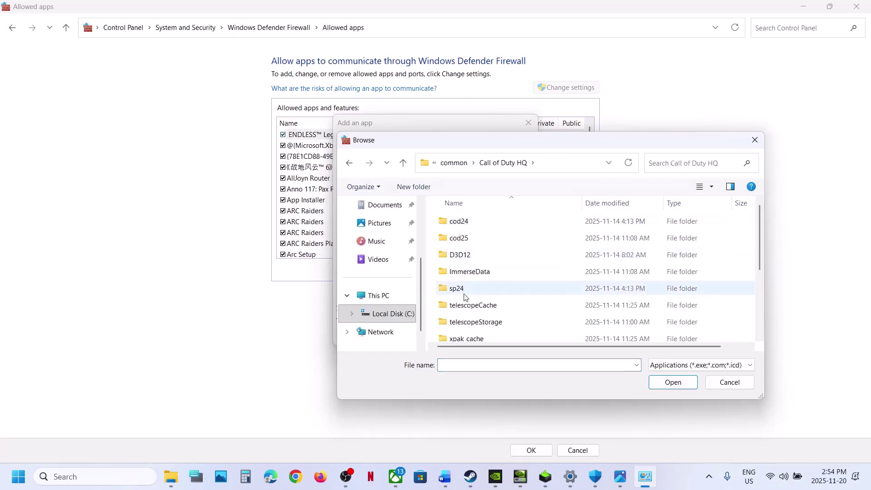
left_click(479, 273)
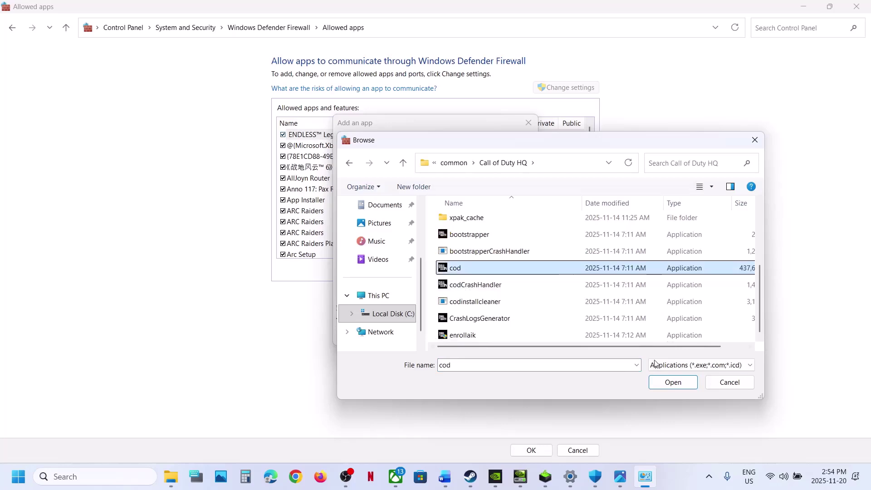
left_click(673, 382)
left_click(476, 336)
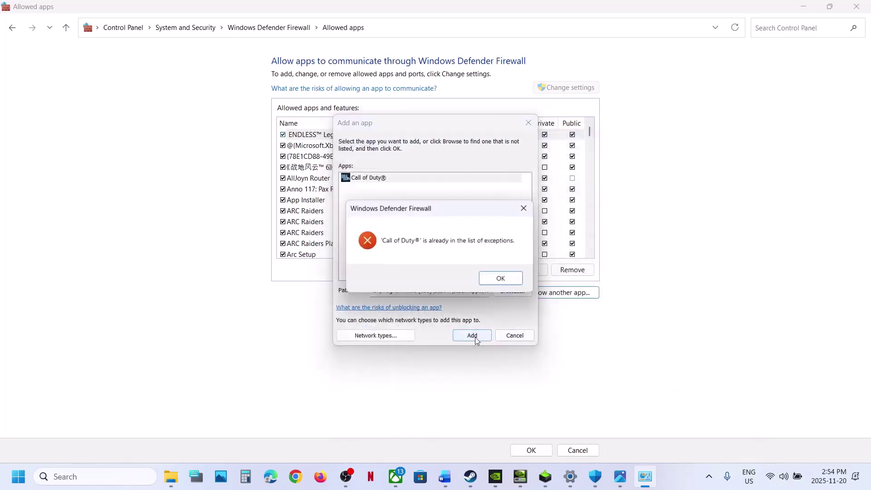
left_click(512, 280)
left_click(528, 123)
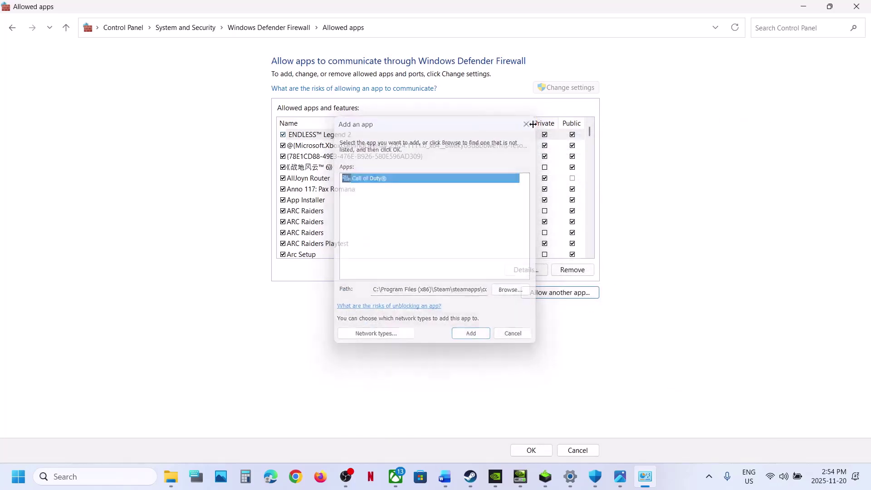
Close the open firewall, security and settings windows and highlight the rest of Step 8 and the Step 9 installation folder advice in Word
left_click(857, 6)
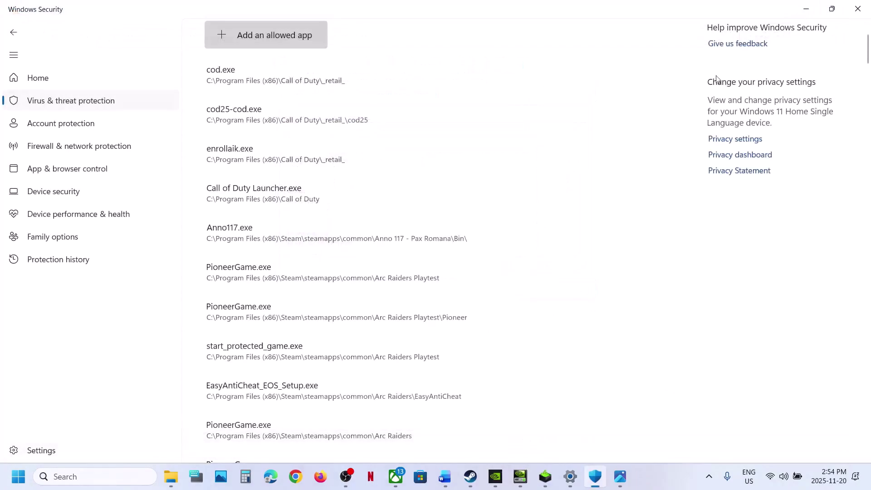
left_click(858, 9)
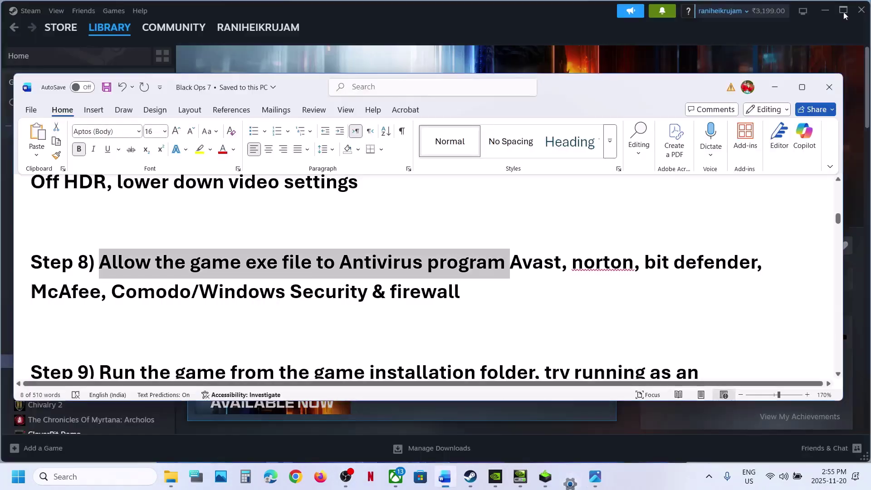
left_click(857, 8)
left_click_drag(512, 262, 401, 305)
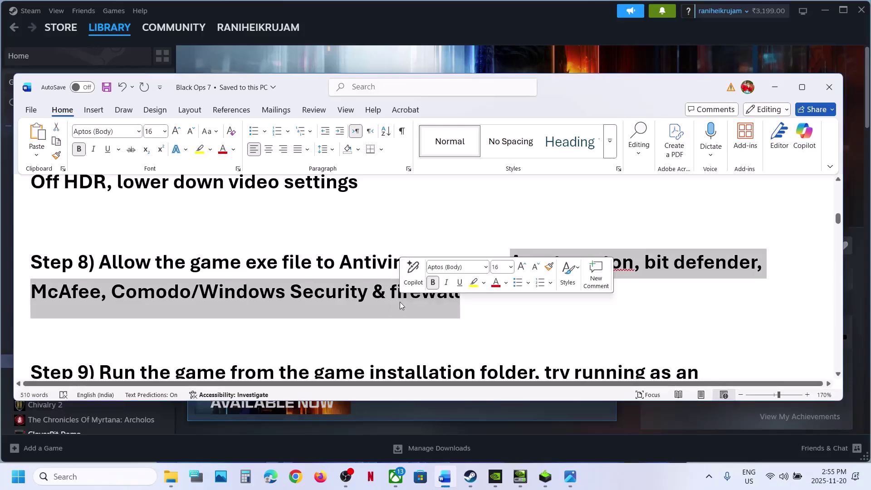
scroll(400, 301, "down", 3)
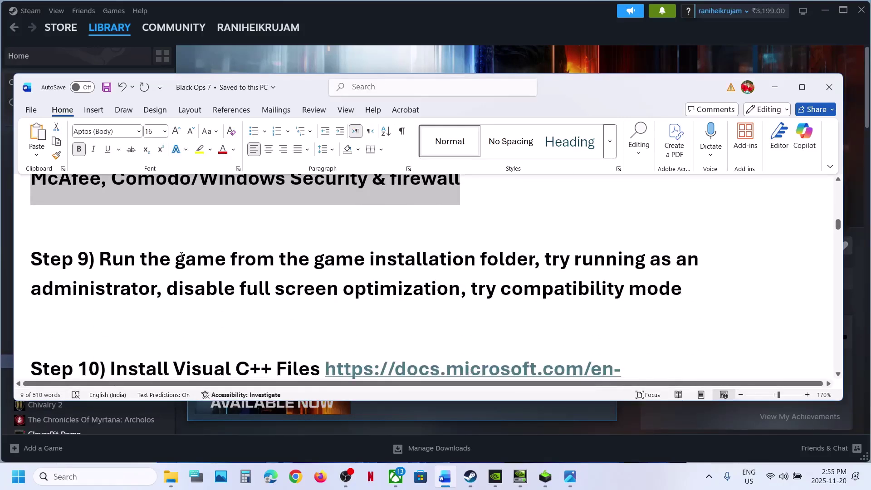
left_click_drag(143, 254, 460, 269)
Switch to Steam and browse the local files of Call of Duty
key("alt+Tab")
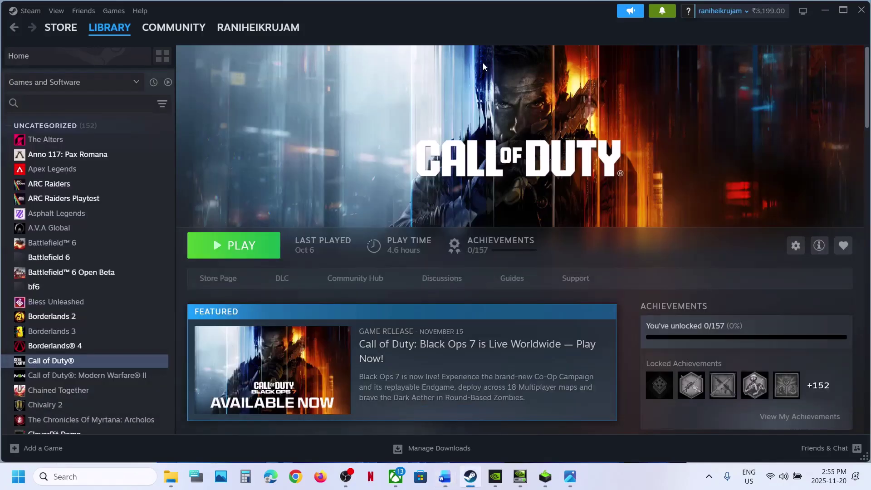
right_click(101, 358)
mouse_move(142, 423)
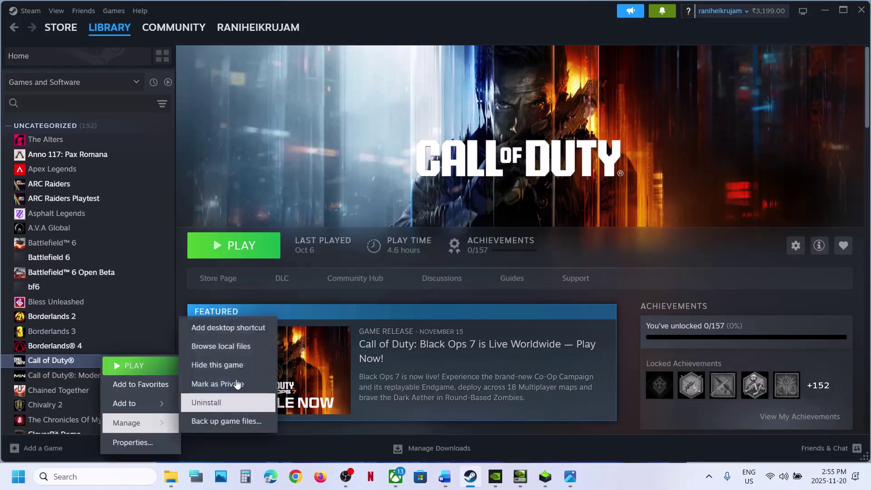
left_click(229, 346)
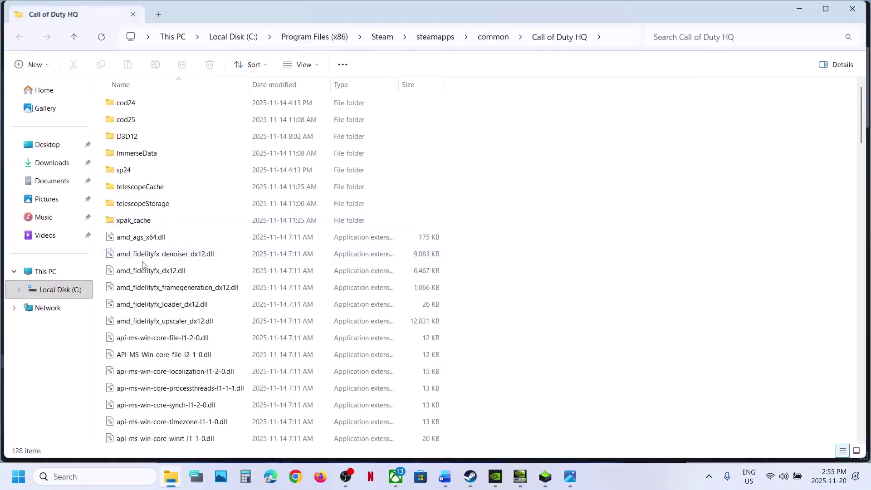
Open the compatibility properties of the cod application in Call of Duty HQ, apply the settings, and close the folder
scroll(146, 272, "down", 13)
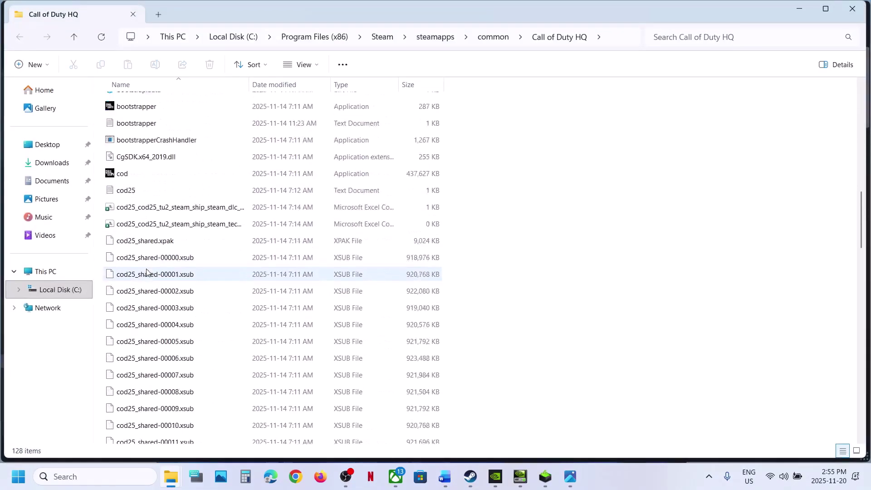
left_click(135, 187)
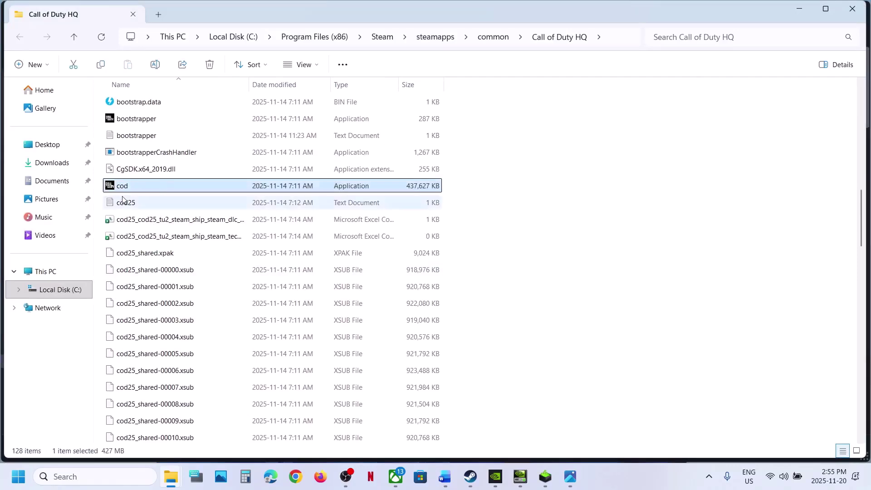
right_click(135, 191)
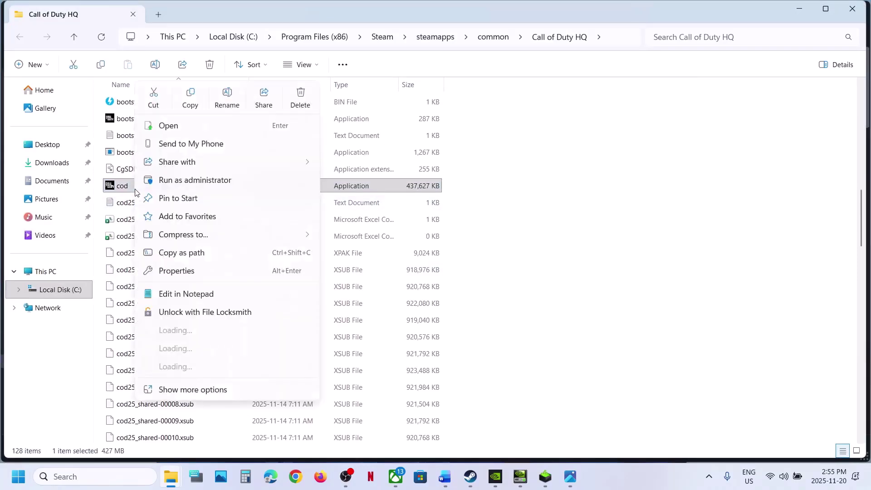
left_click(185, 274)
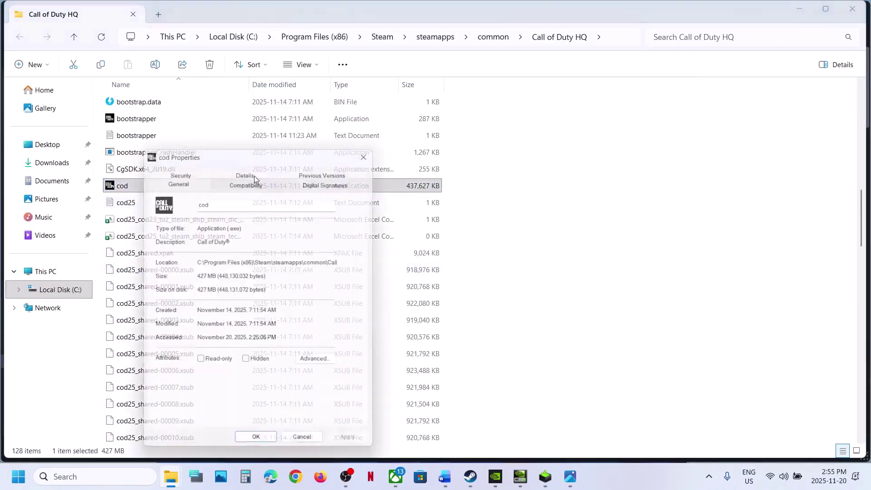
left_click(247, 177)
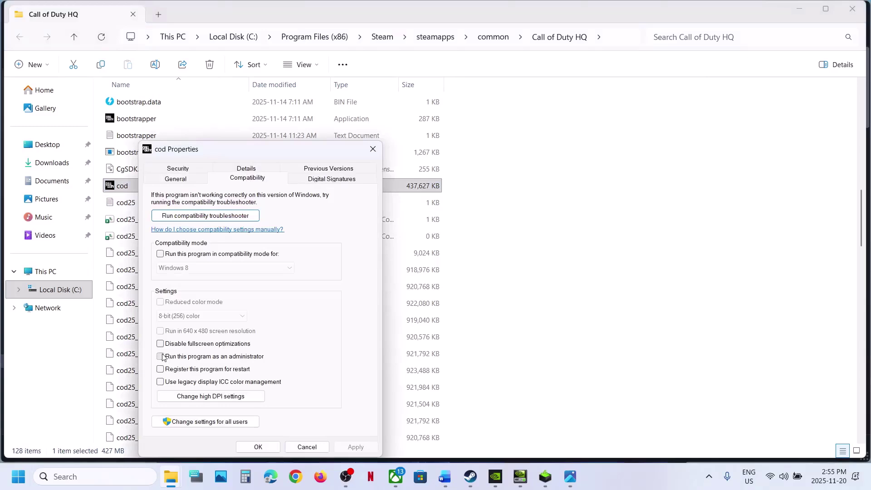
left_click(356, 447)
left_click(356, 447)
left_click(356, 447)
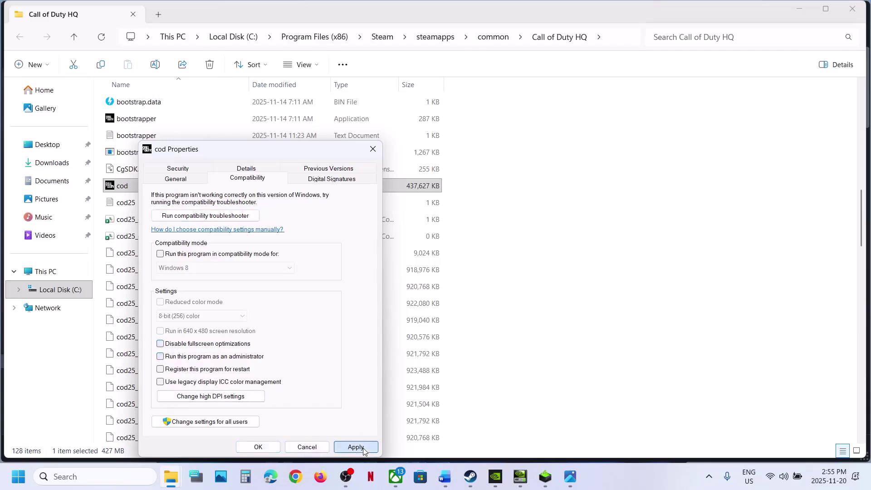
left_click(258, 447)
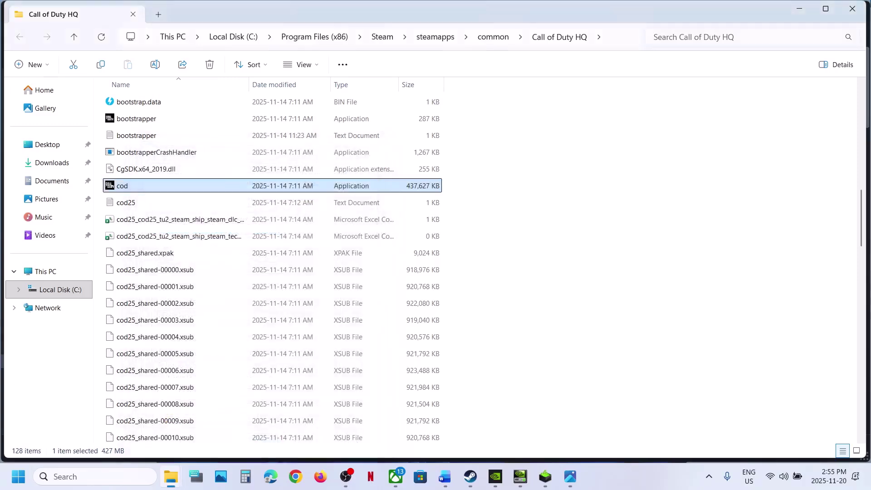
left_click(853, 13)
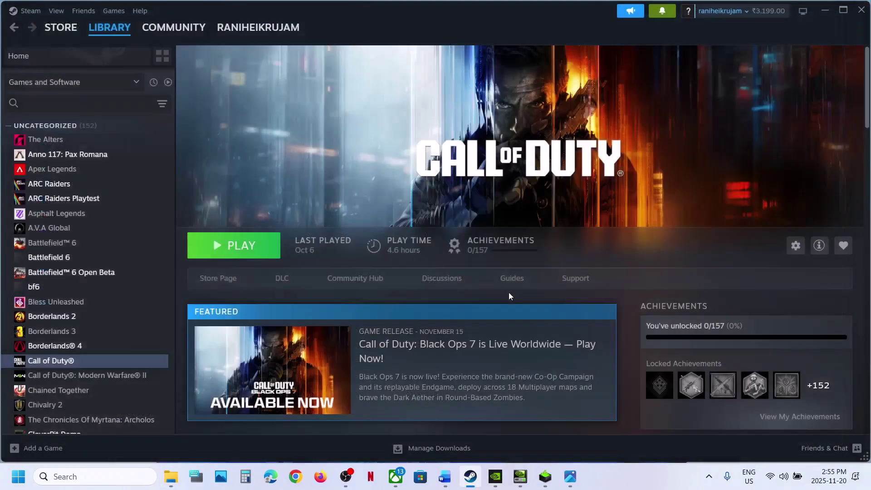
Open the Step 10 Visual C++ link from Word and highlight the X86 and X64 rows under Latest supported redistributable version
left_click(444, 484)
scroll(336, 302, "down", 3)
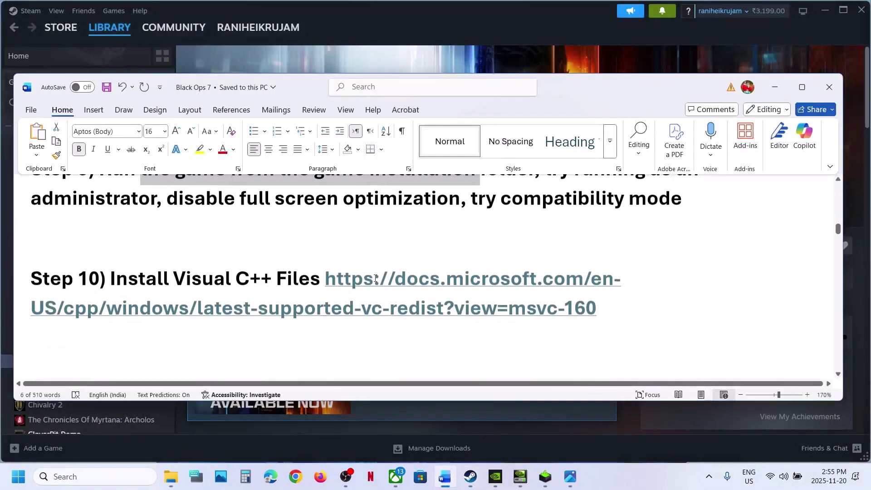
left_click(379, 283, "ctrl")
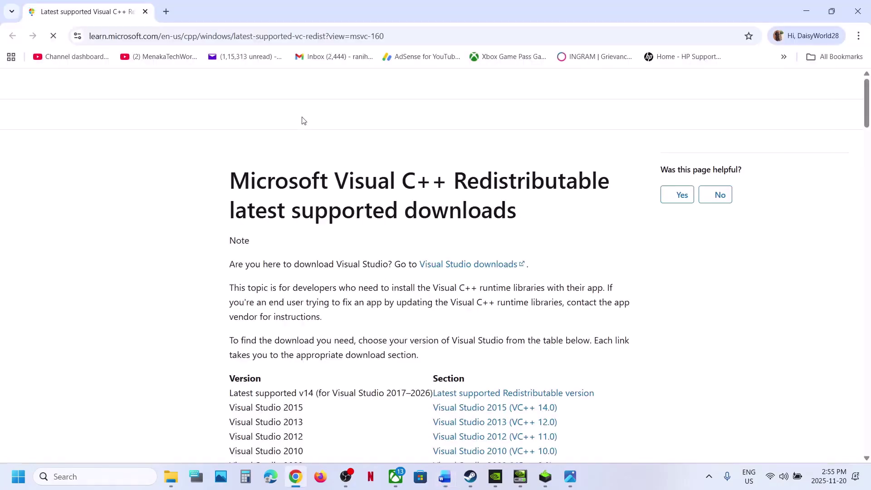
scroll(329, 291, "down", 15)
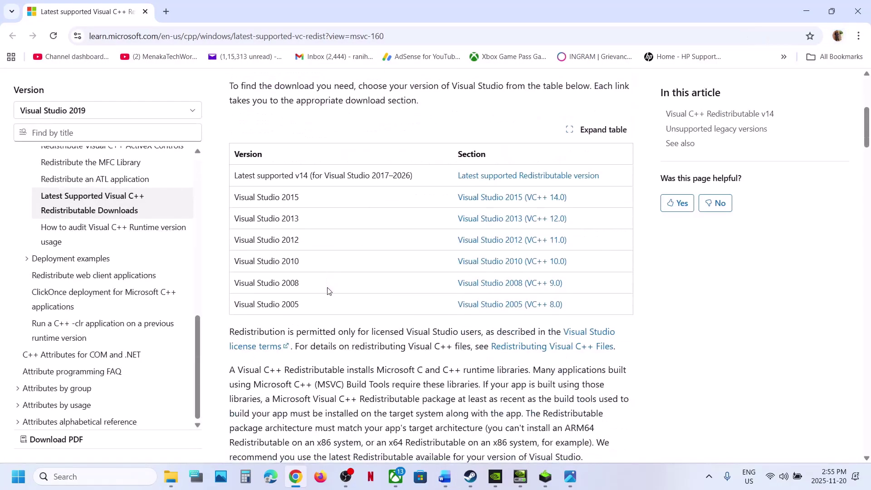
scroll(329, 289, "down", 5)
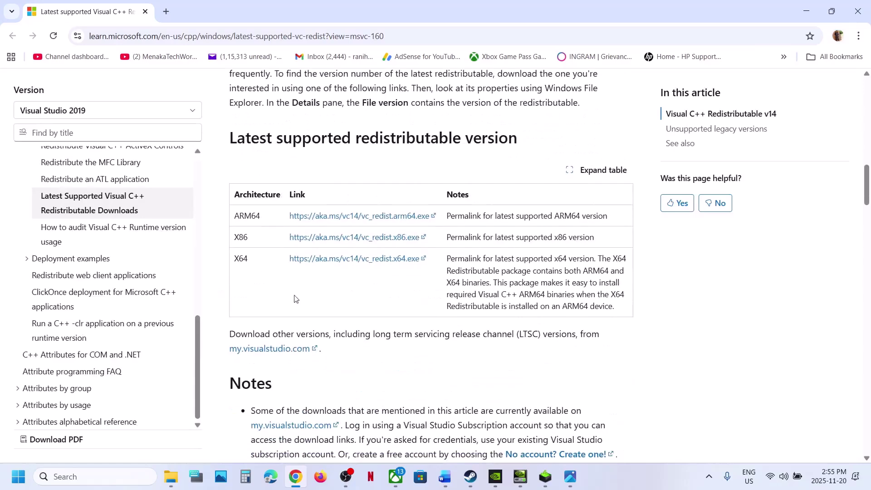
left_click_drag(237, 236, 402, 292)
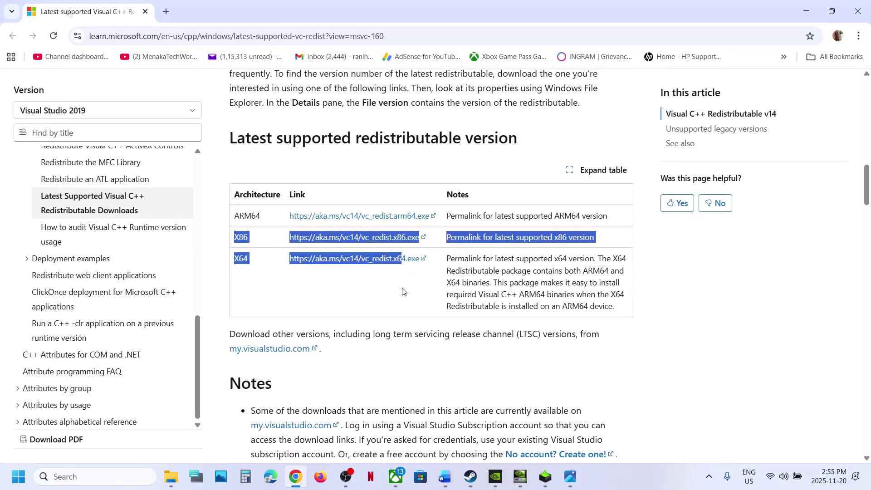
Download the X86 Visual C++ redistributable, launch its installer and start the repair
left_click(406, 271)
left_click(395, 242)
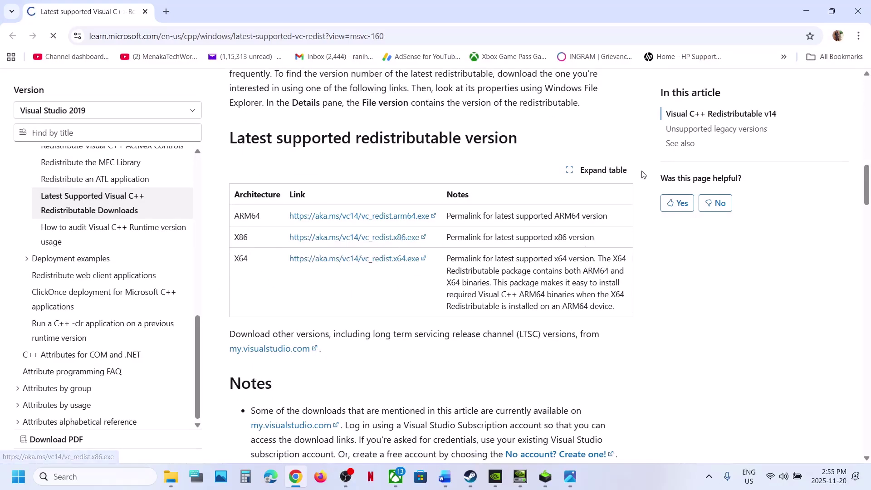
left_click(737, 67)
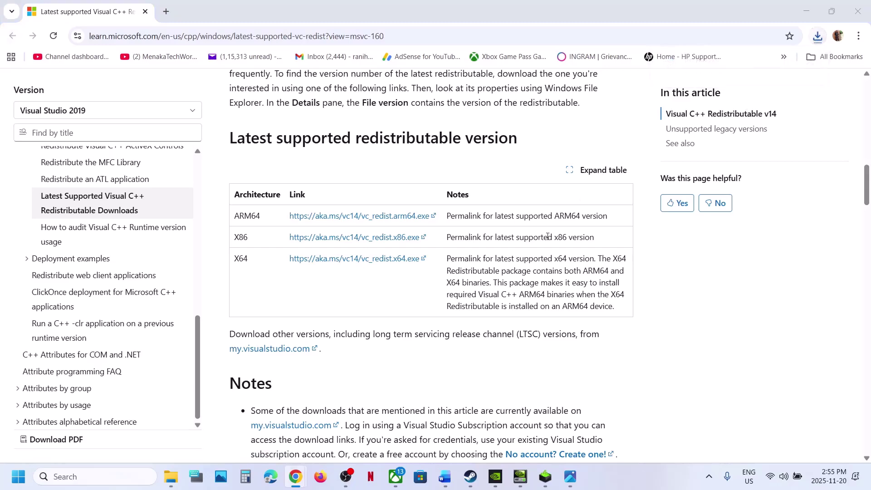
left_click(455, 307)
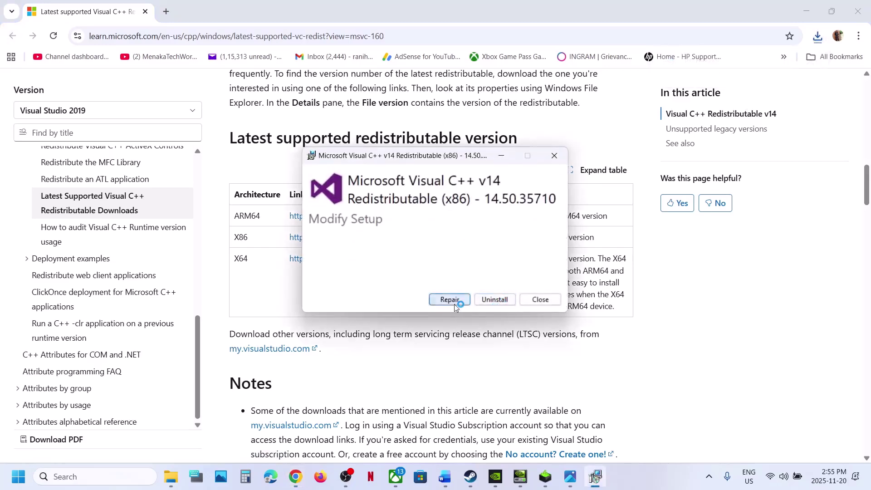
Approve the X86 repair, then download the X64 Visual C++ redistributable, launch its installer and repair it
left_click(400, 323)
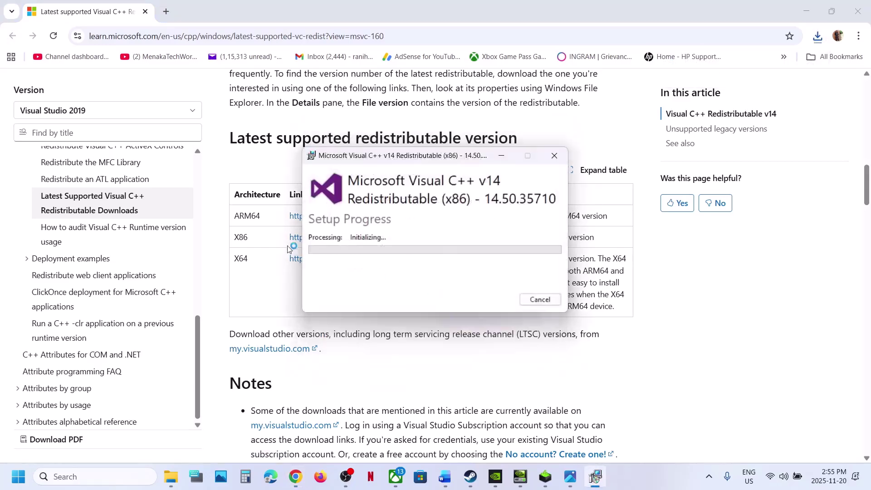
left_click(290, 261)
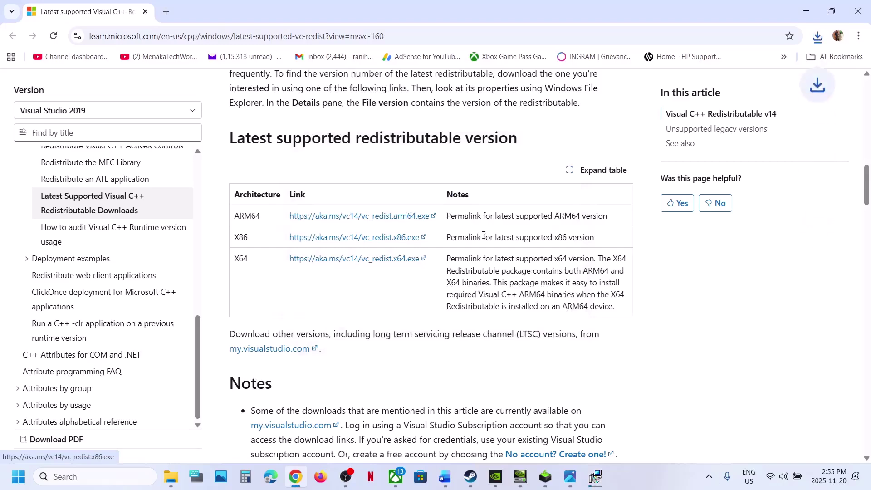
left_click(818, 37)
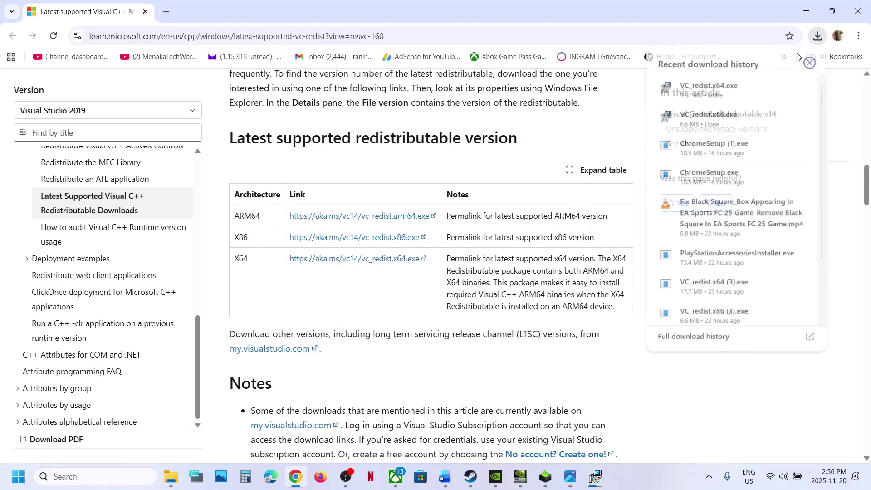
left_click(715, 86)
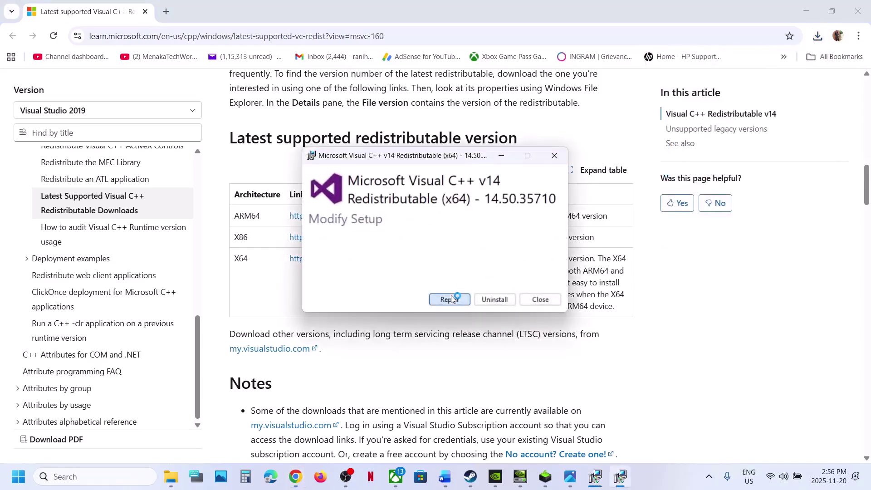
left_click(451, 299)
left_click(382, 326)
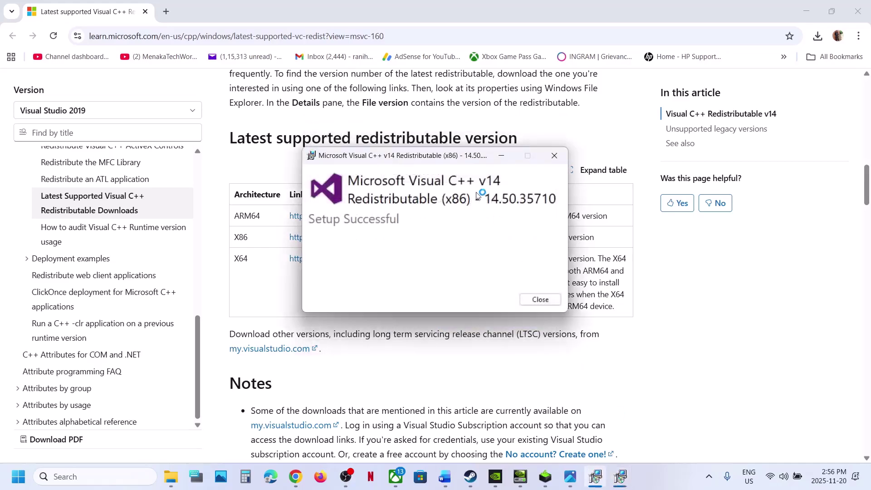
Close the X86 and X64 Visual C++ setup windows and bring up the Windows power options
left_click_drag(465, 155, 232, 246)
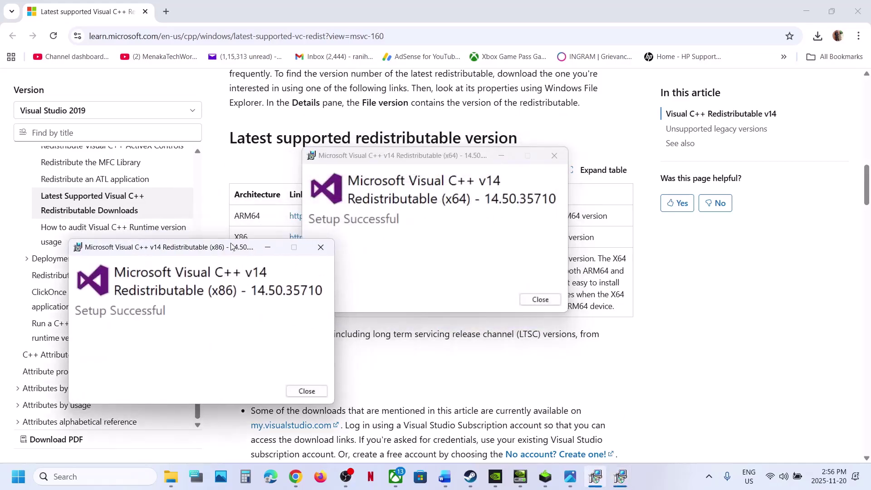
left_click(307, 392)
left_click(541, 300)
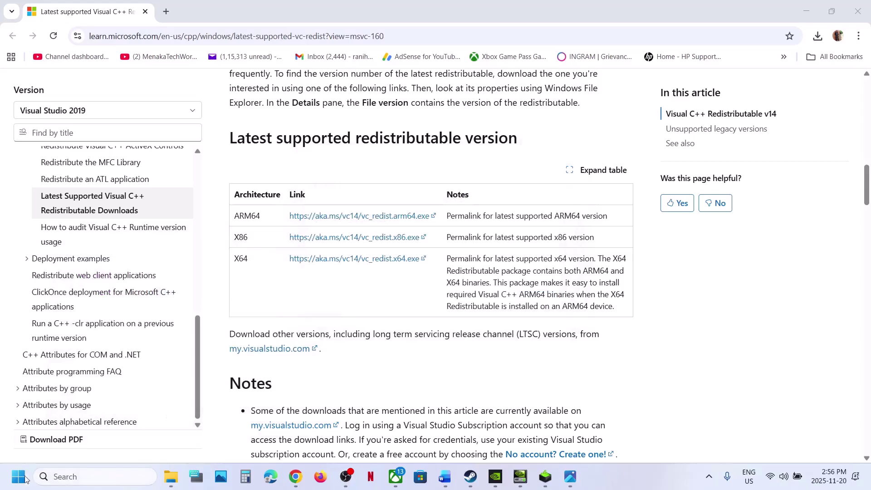
left_click(25, 480)
left_click(330, 437)
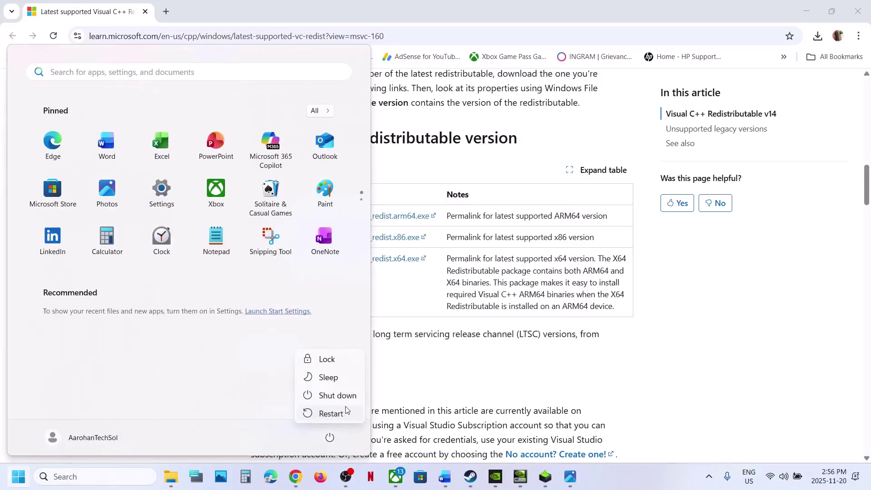
Switch to the Black Ops 7 document in Word and go to Step 11 about launch options
left_click(447, 475)
scroll(153, 269, "down", 3)
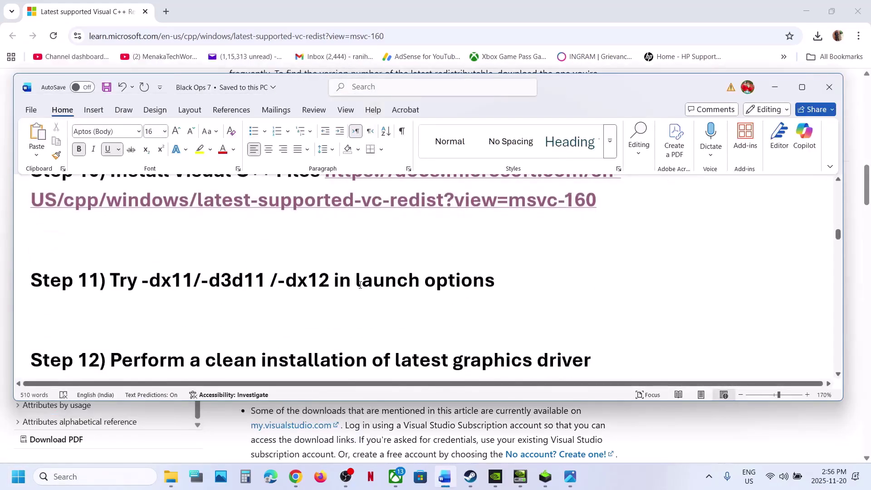
key("shift+F10")
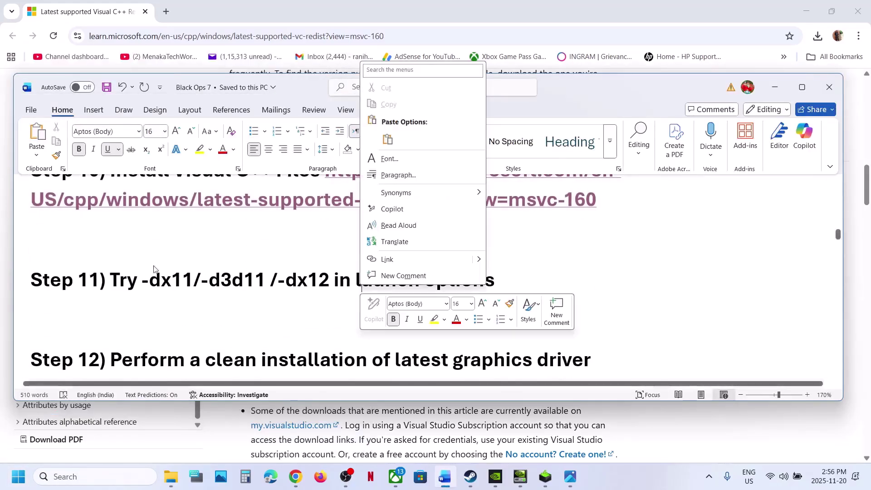
Switch to Steam, open the properties of Call of Duty and enter -d3d11 as its launch option
left_click(474, 484)
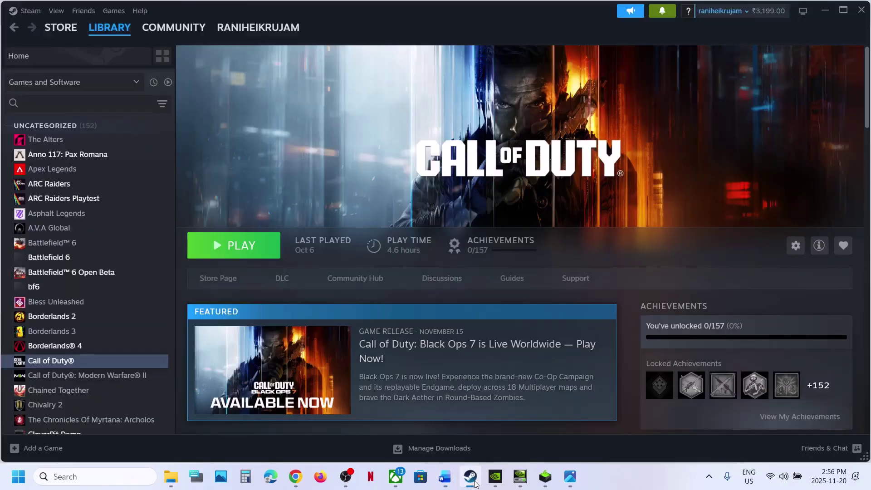
right_click(63, 360)
left_click(93, 441)
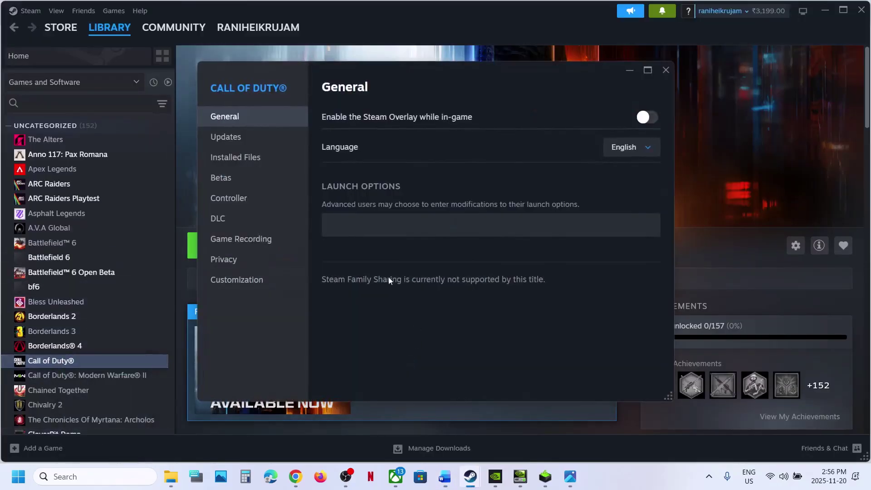
left_click(347, 228)
Search Windows for battle.net and launch Battle.net
left_click(72, 474)
type("battle.net")
key("Return")
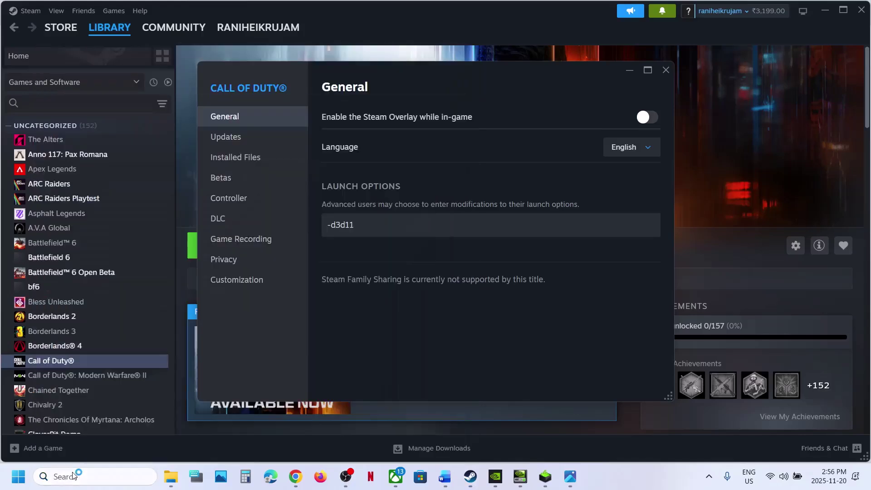
Clear the Call of Duty launch options in Steam and close the game's properties
left_click(374, 223)
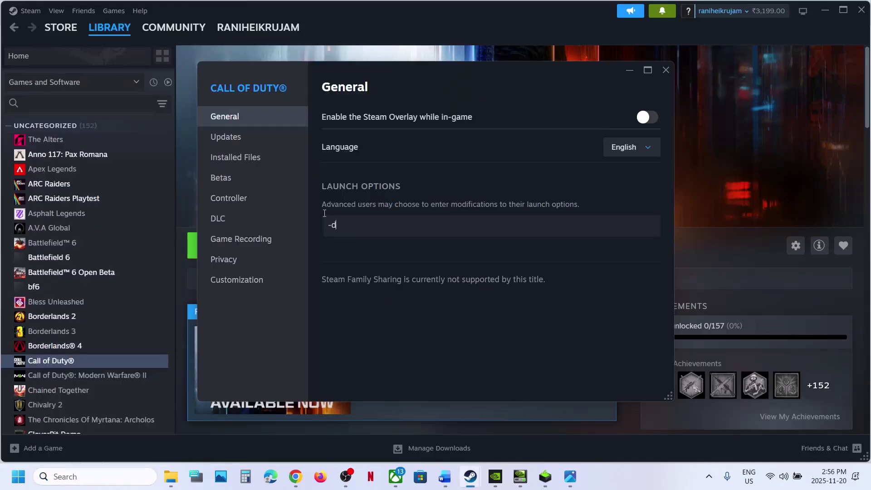
left_click(380, 230)
left_click(376, 230)
key("ctrl+a")
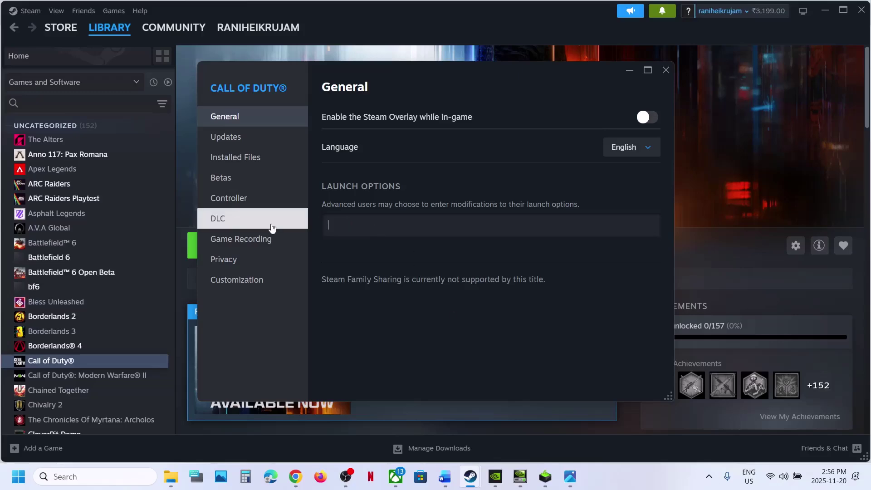
left_click(665, 70)
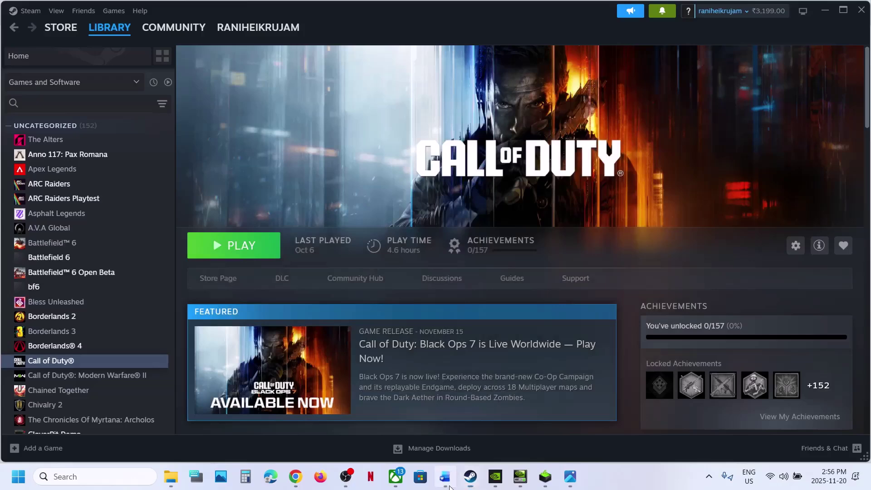
Switch to Word, go to Step 12 and open the NVIDIA driver download link
left_click(449, 484)
scroll(334, 312, "down", 3)
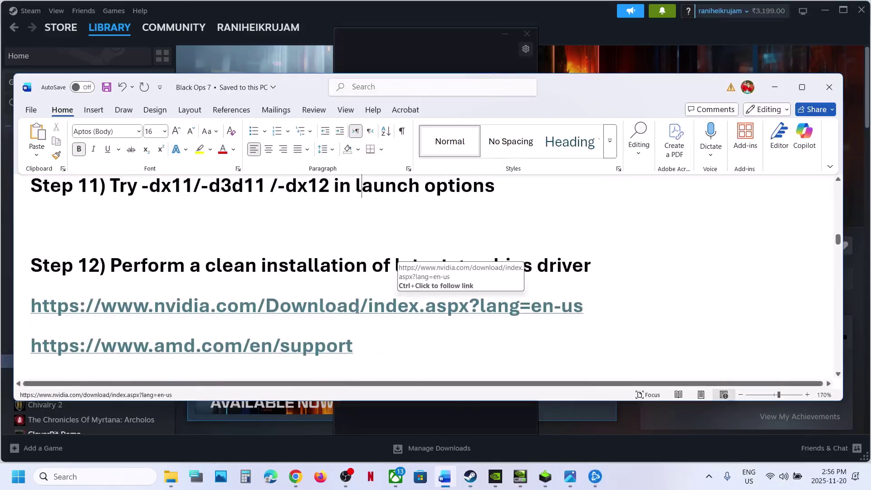
triple_click(307, 307)
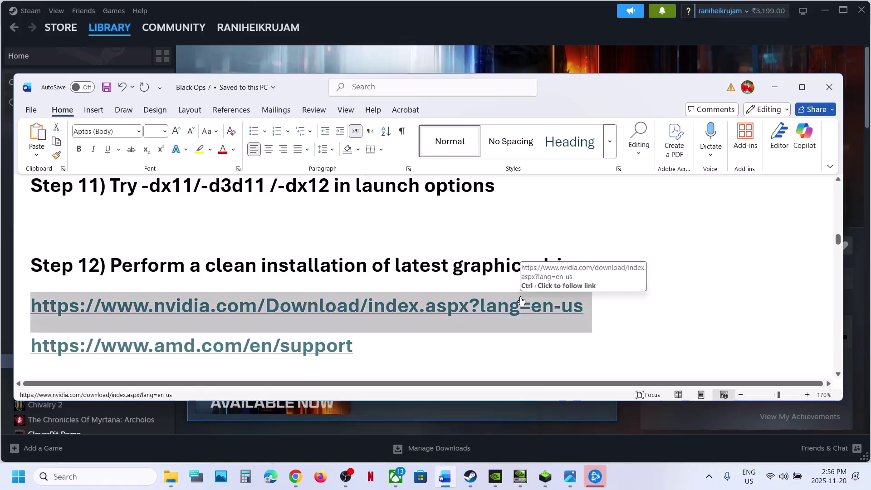
left_click(449, 308, "ctrl")
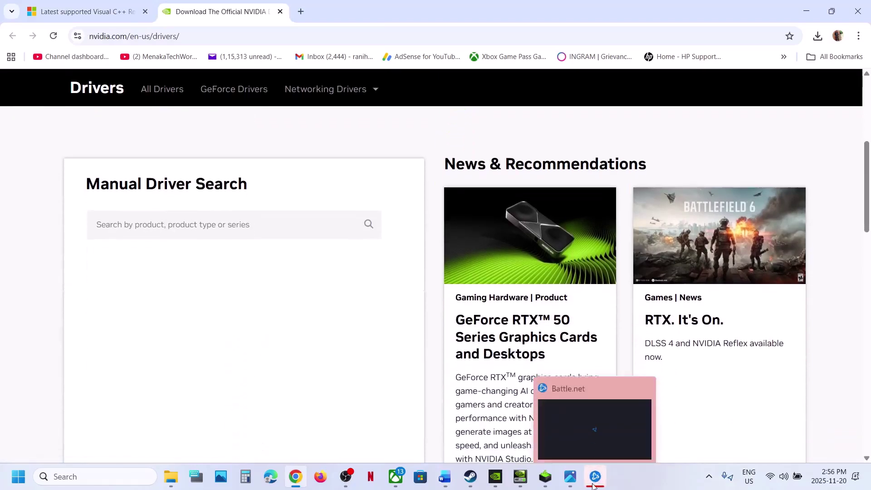
Switch to Battle.net, dismiss the What's New notice, examine Call of Duty's game version and region options, and minimize the window
left_click(595, 478)
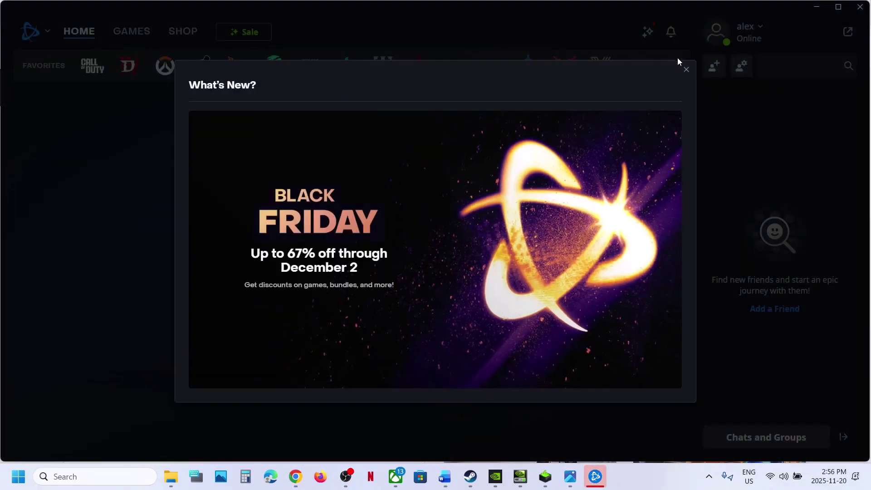
left_click(686, 70)
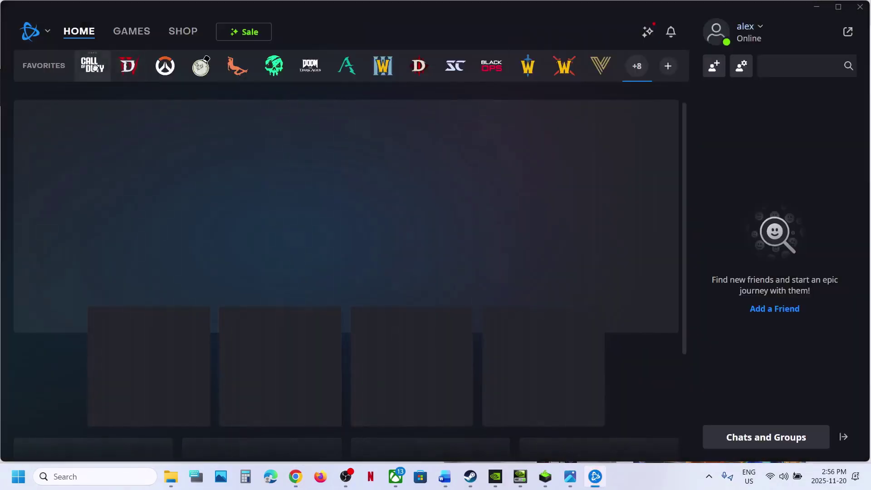
left_click(96, 71)
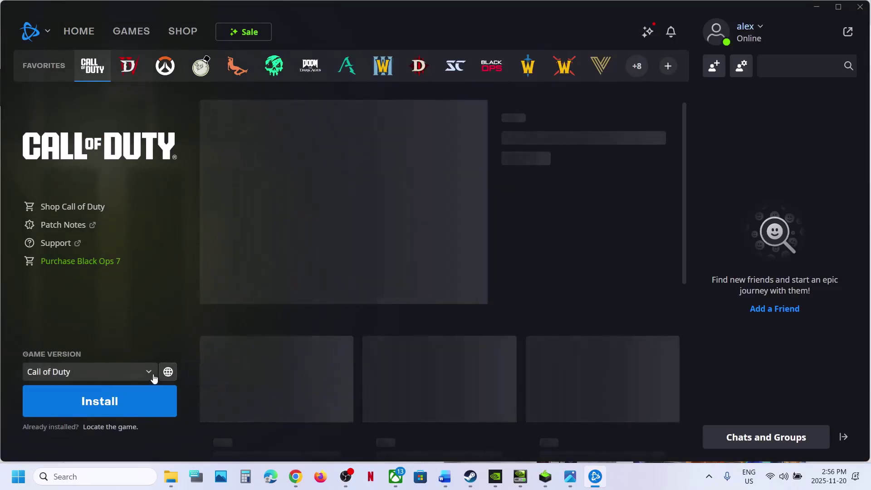
left_click(152, 373)
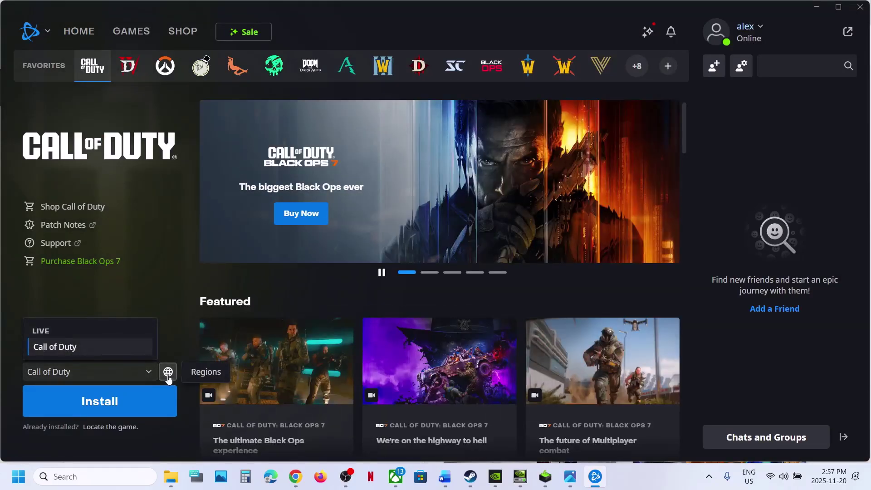
left_click(168, 372)
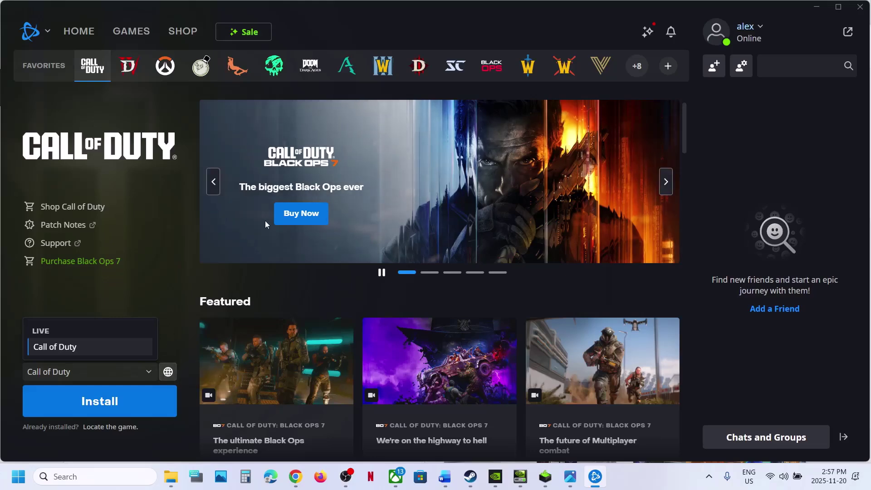
left_click(815, 10)
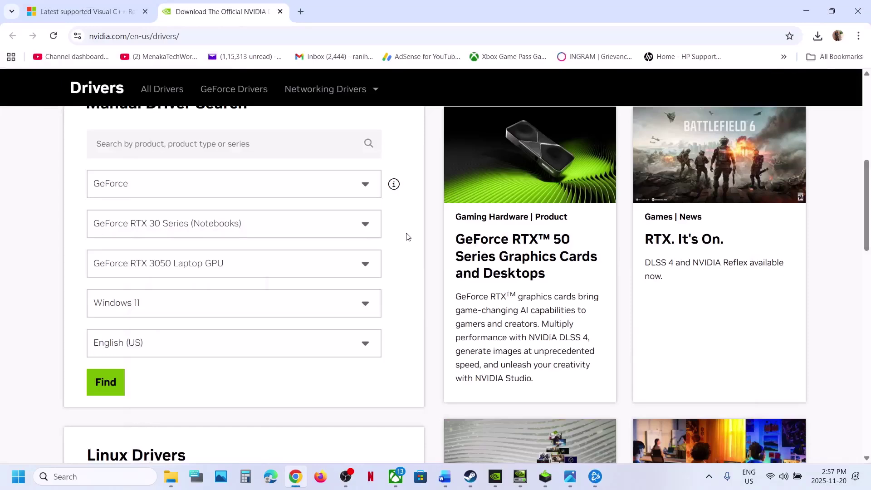
Find Windows 11 drivers for the GeForce RTX 3050 Laptop GPU and open the GeForce Game Ready Driver details
left_click(441, 482)
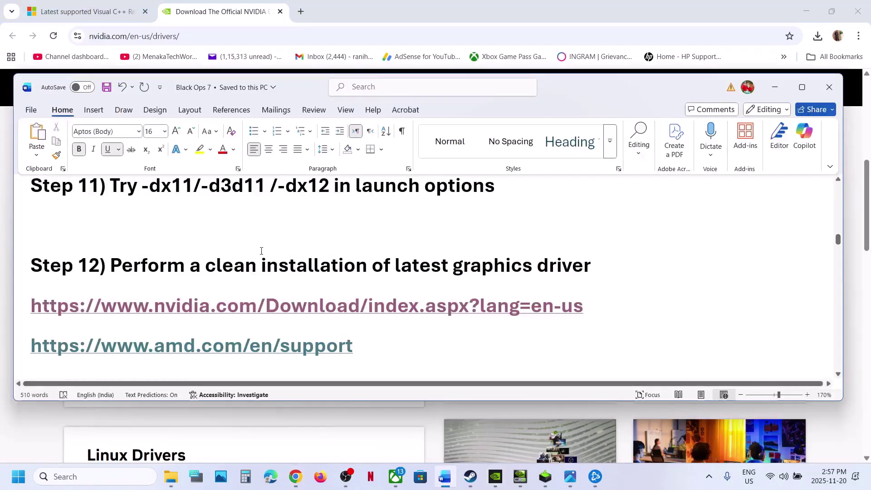
left_click(2, 432)
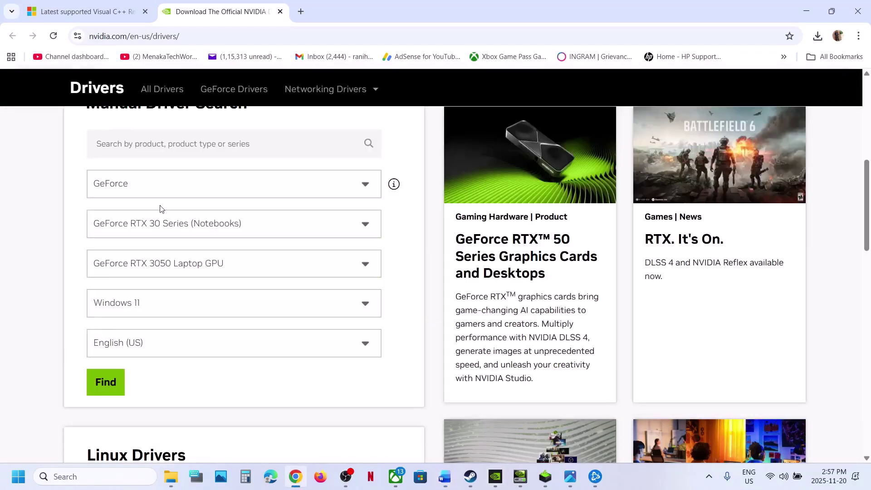
left_click(111, 387)
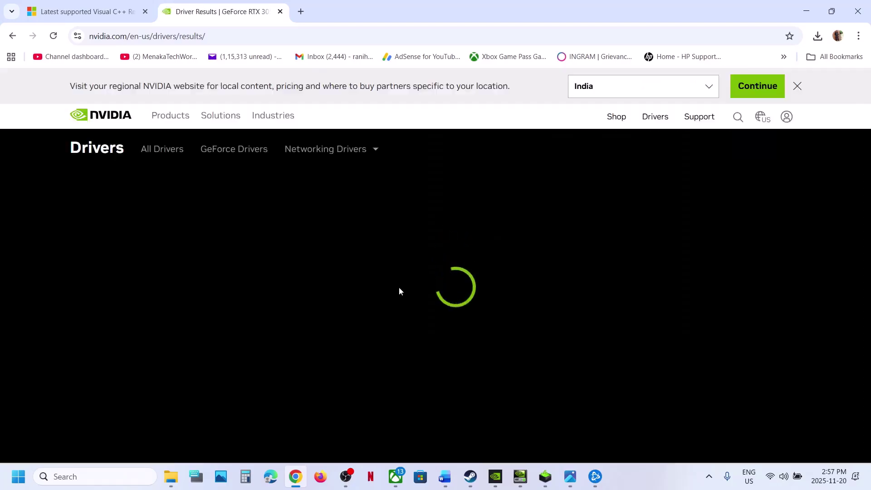
scroll(400, 294, "down", 5)
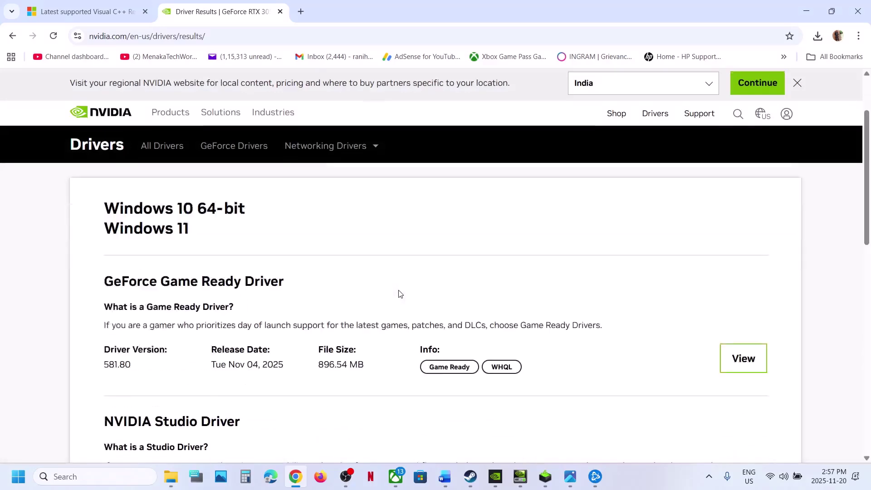
scroll(402, 268, "up", 2)
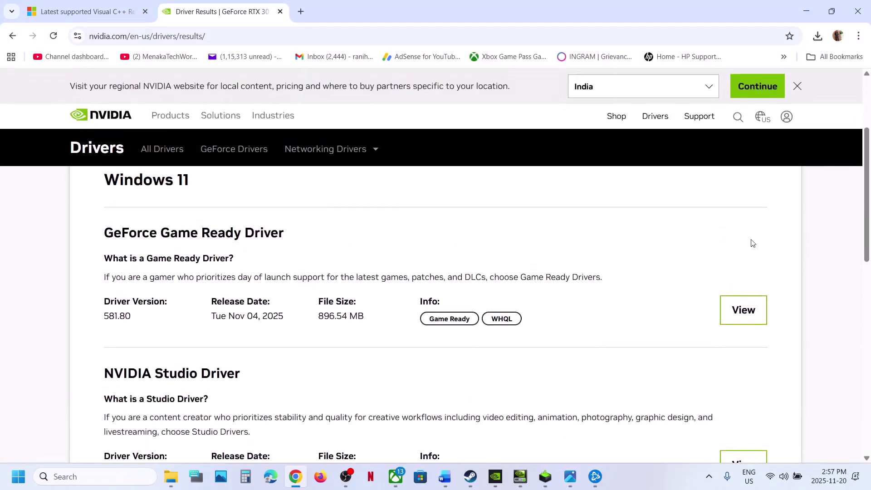
left_click(744, 328)
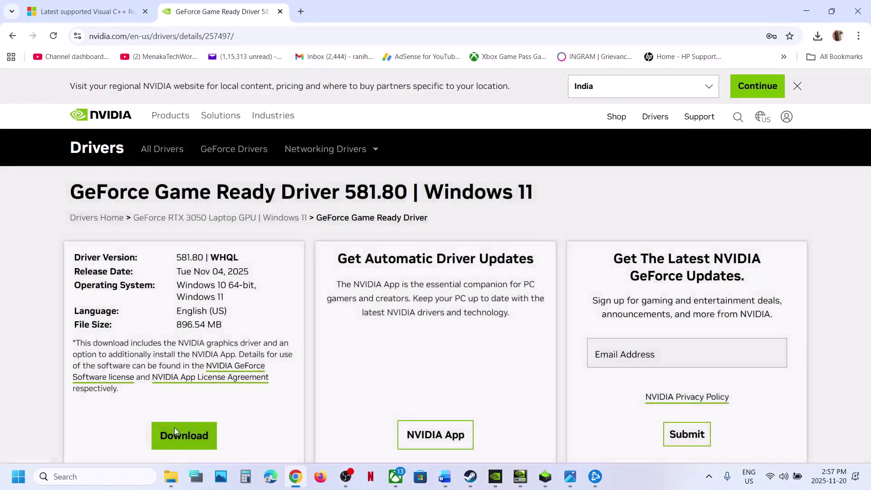
Download the GeForce Game Ready Driver 581.80, check its download, and bring up the NVIDIA app and graphics driver installer
left_click(179, 434)
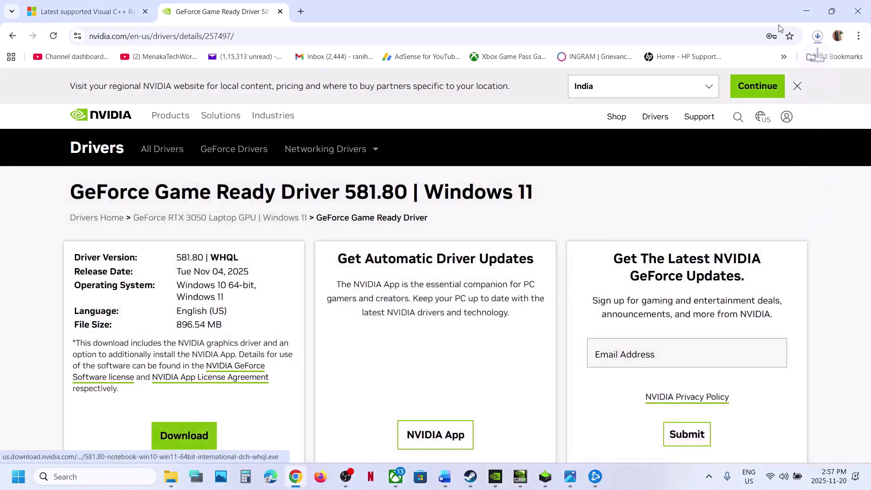
left_click(817, 39)
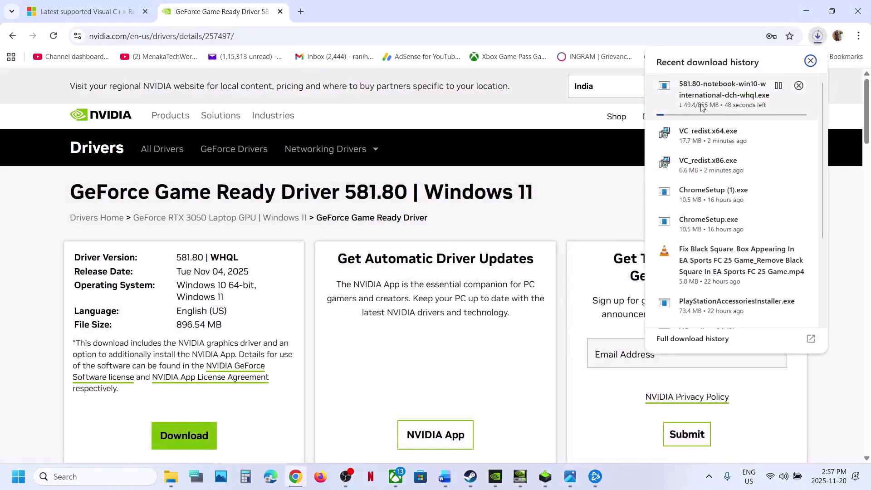
left_click(545, 175)
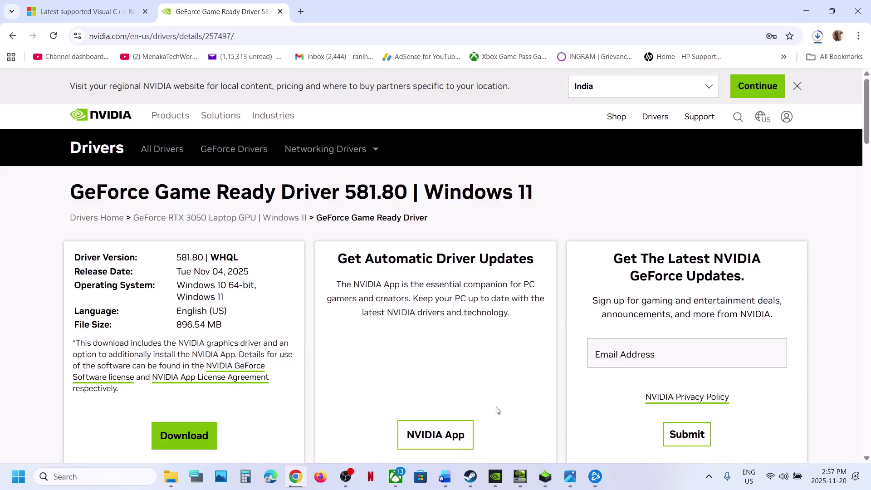
left_click(521, 477)
left_click(495, 476)
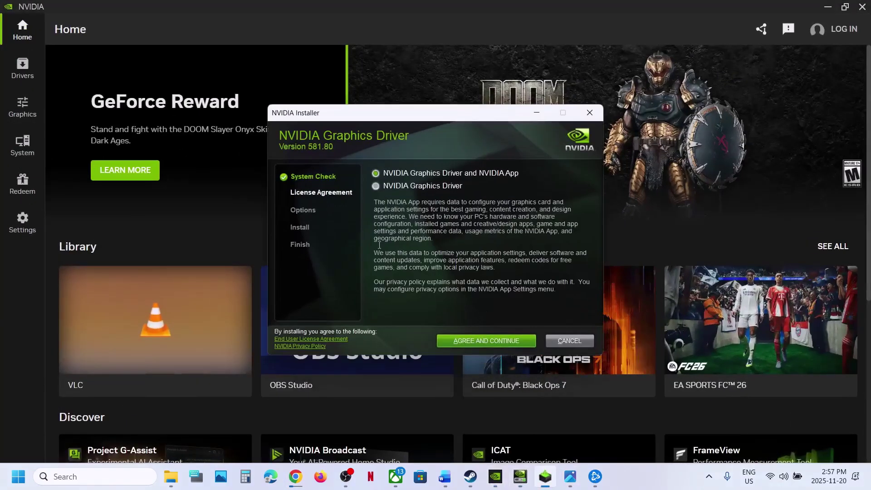
Set the installer to NVIDIA Graphics Driver and NVIDIA App with a custom clean installation, and bring up the Windows restart option
left_click(376, 187)
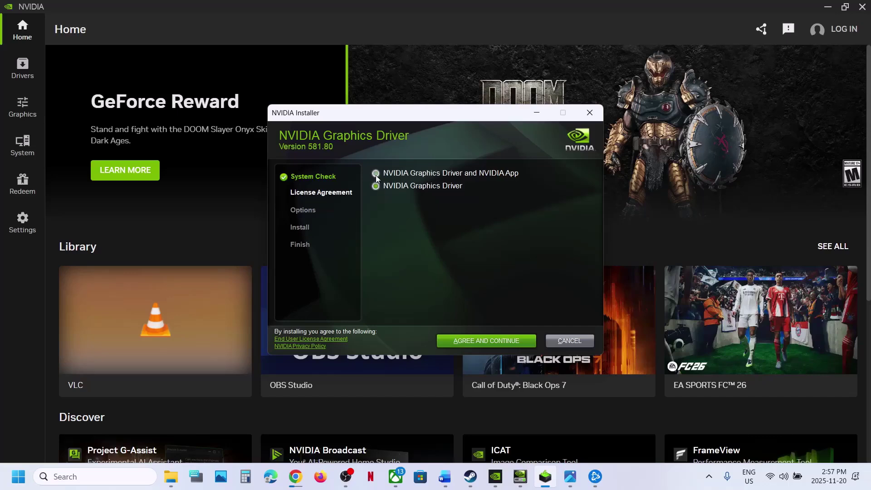
left_click(376, 174)
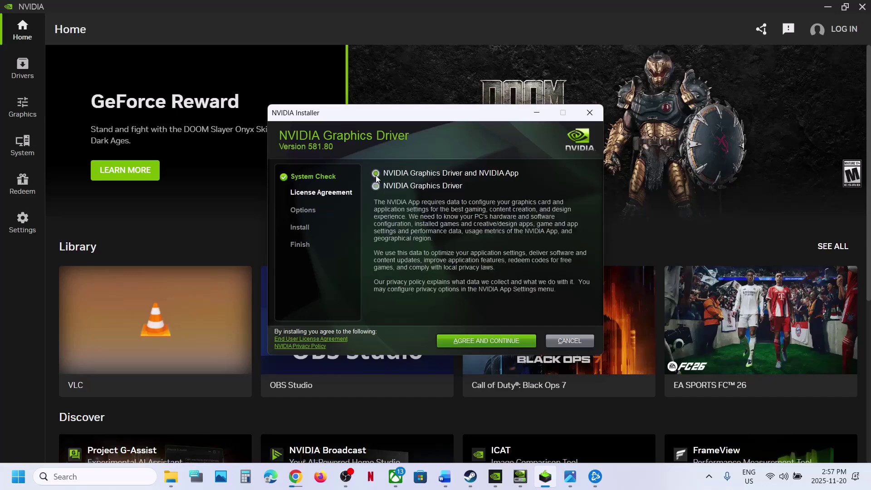
left_click(488, 344)
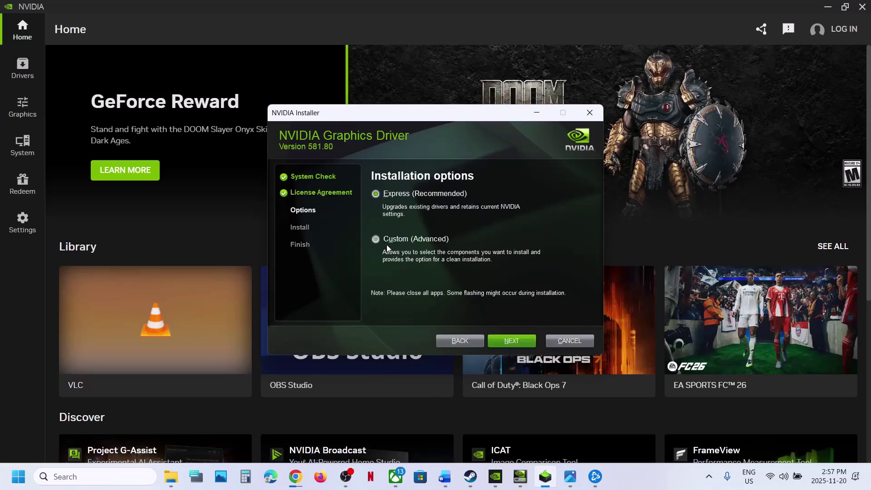
left_click(509, 343)
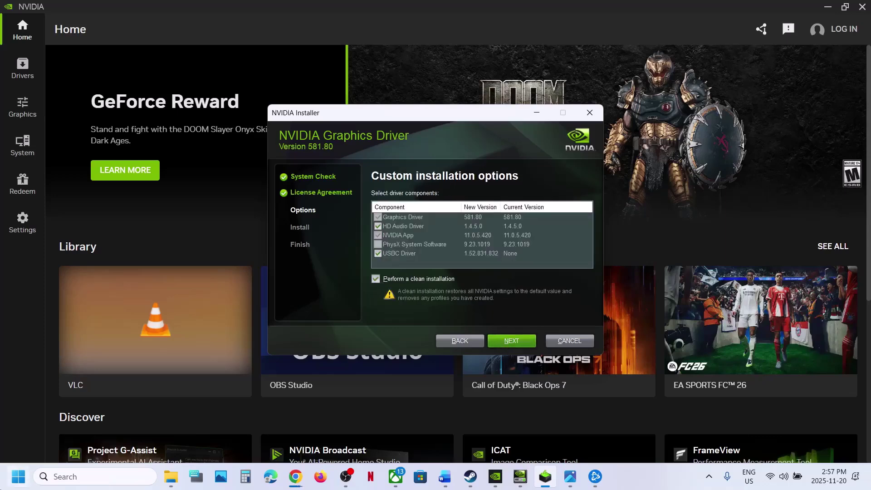
left_click(18, 477)
left_click(330, 437)
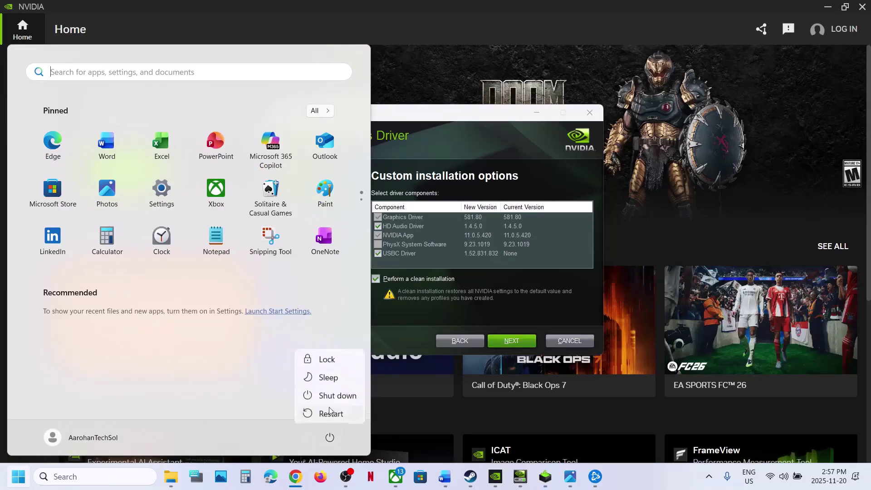
Switch to Word and open the AMD support link under Step 12
left_click(445, 477)
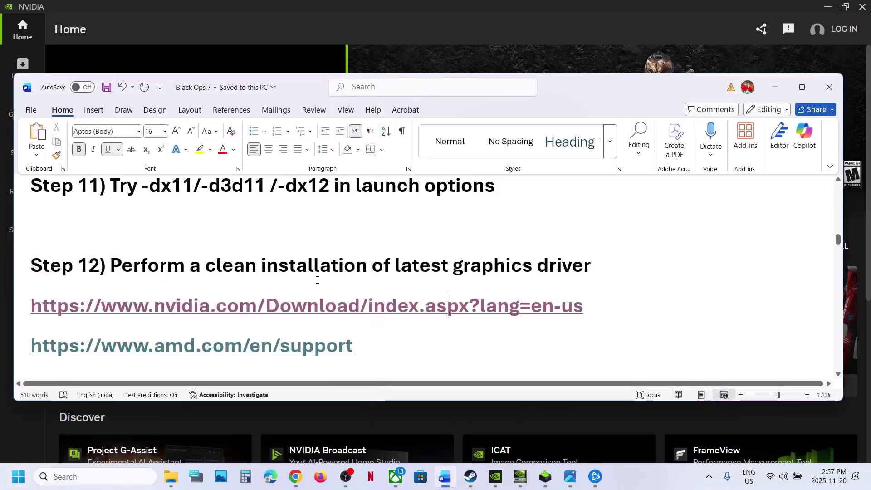
scroll(317, 280, "down", 3)
scroll(318, 280, "up", 1)
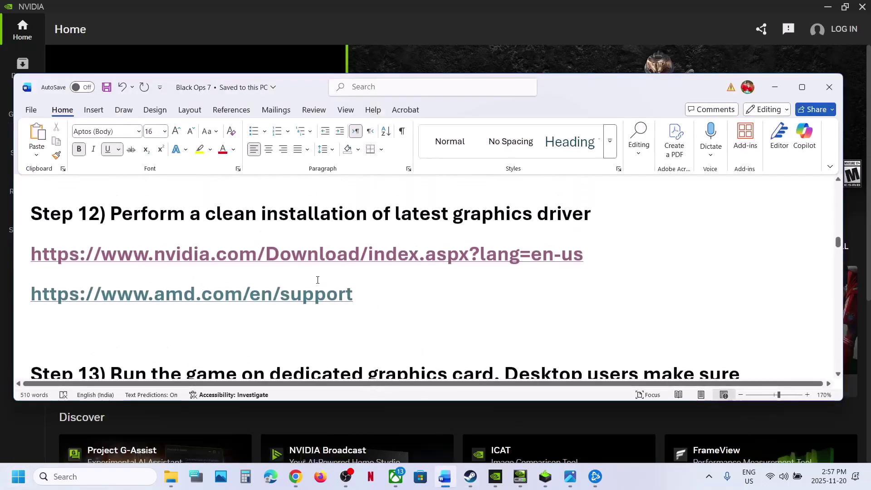
left_click(278, 298, "ctrl")
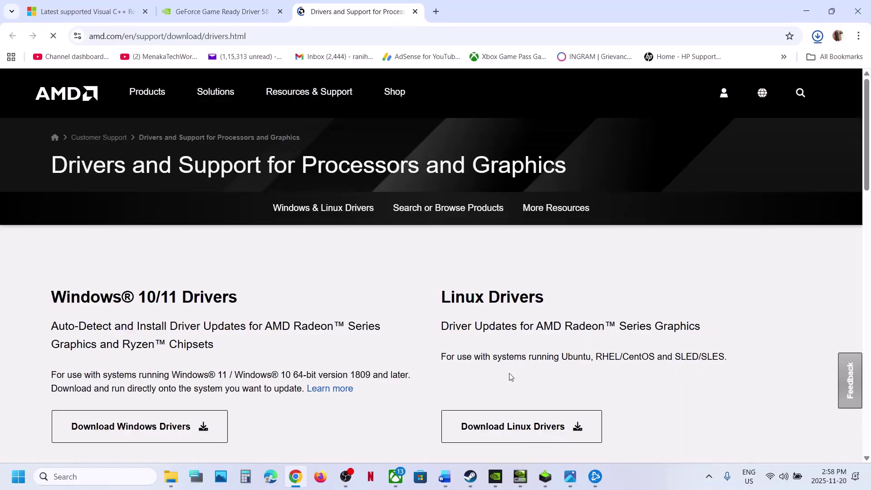
Find AMD drivers for Graphics, Radeon RX, Radeon RX 9000 Series, AMD Radeon RX 9070 XT, and expand the Windows 11 - 64-Bit Edition downloads
scroll(309, 350, "down", 5)
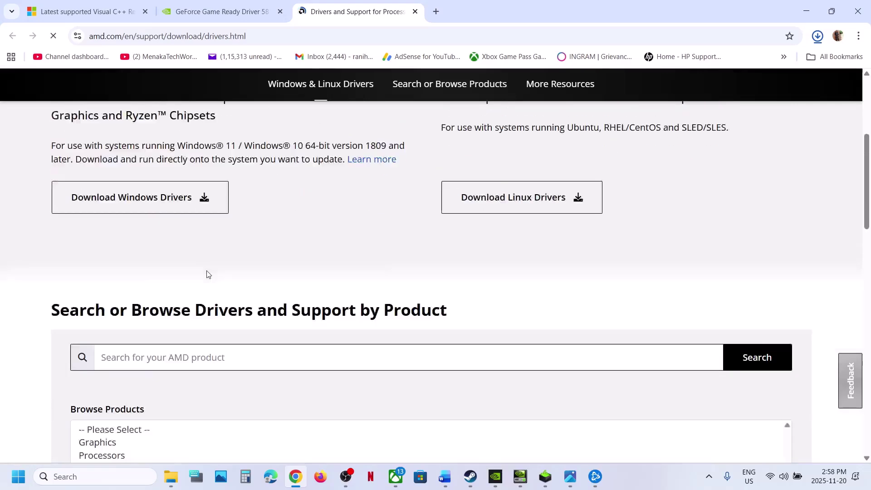
scroll(207, 273, "down", 3)
left_click(117, 296)
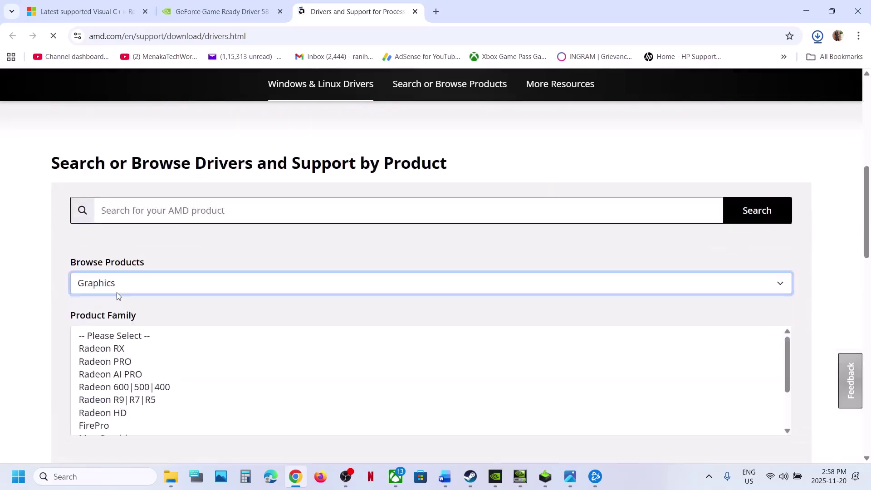
scroll(119, 272, "down", 2)
left_click(117, 243)
left_click(130, 296)
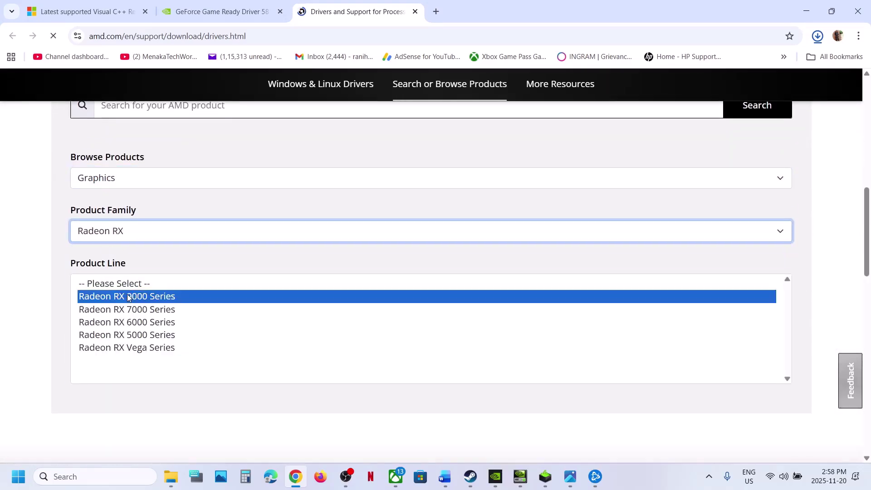
left_click(138, 352)
scroll(99, 308, "down", 2)
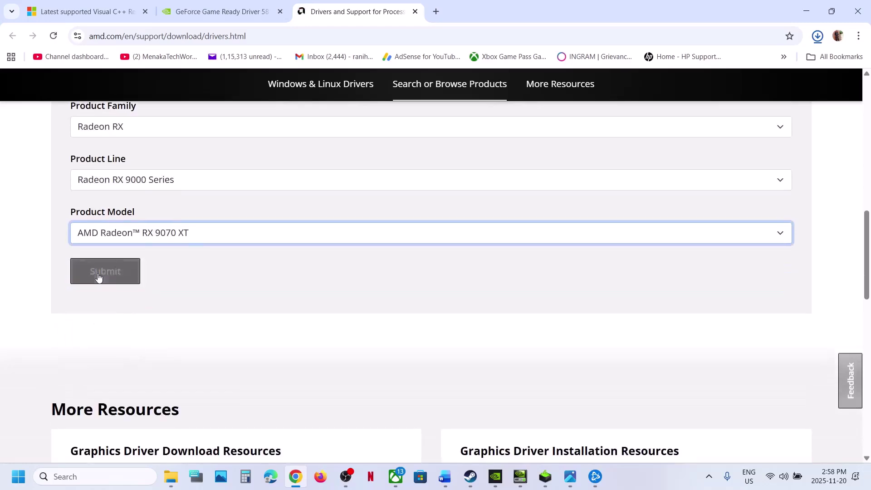
left_click(98, 278)
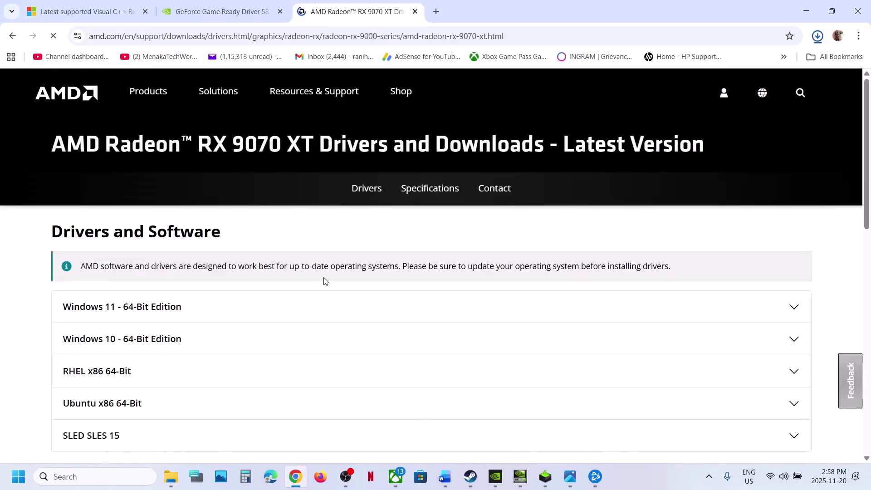
left_click(162, 308)
scroll(128, 368, "down", 3)
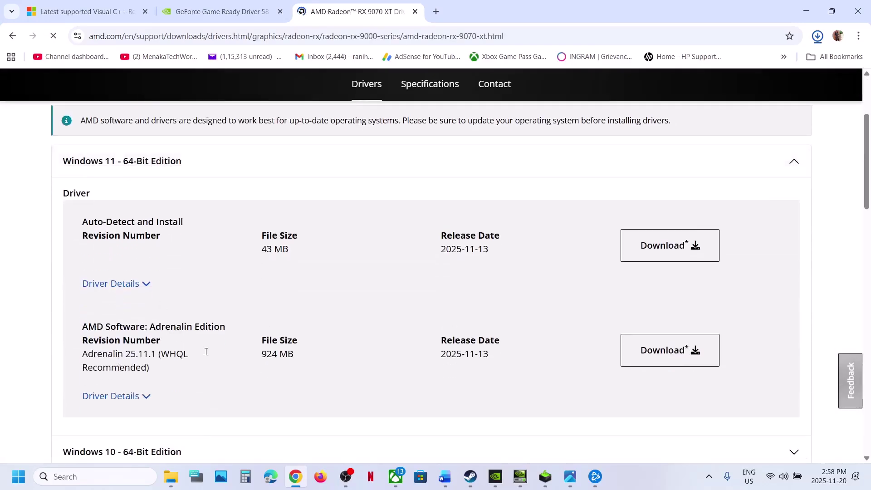
Switch to Word, copy "graphics" from Step 13, and search Windows for it to open the Graphics settings
left_click(445, 477)
scroll(392, 326, "down", 3)
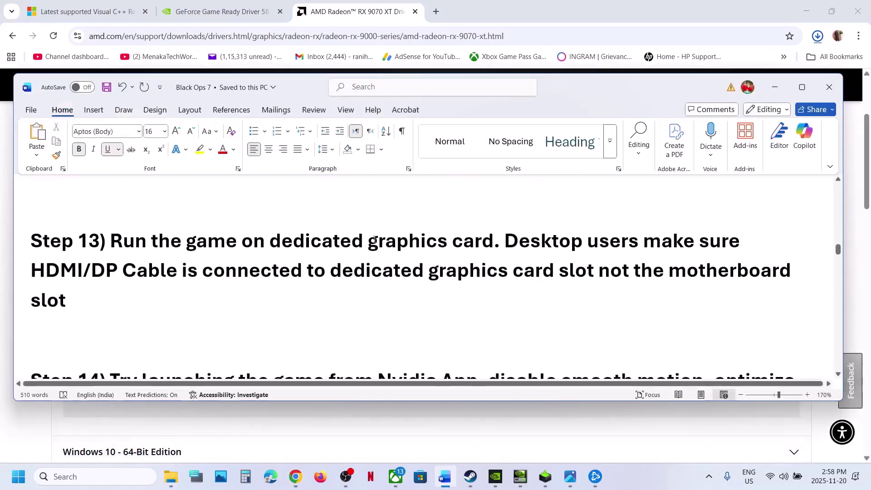
left_click(374, 240, "ctrl")
double_click(374, 241)
key("ctrl+c")
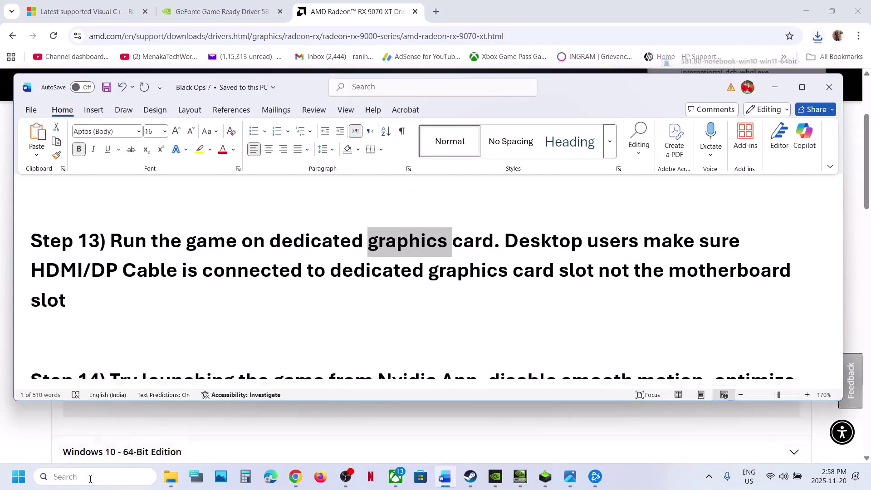
left_click(90, 476)
key("ctrl+v")
left_click(104, 132)
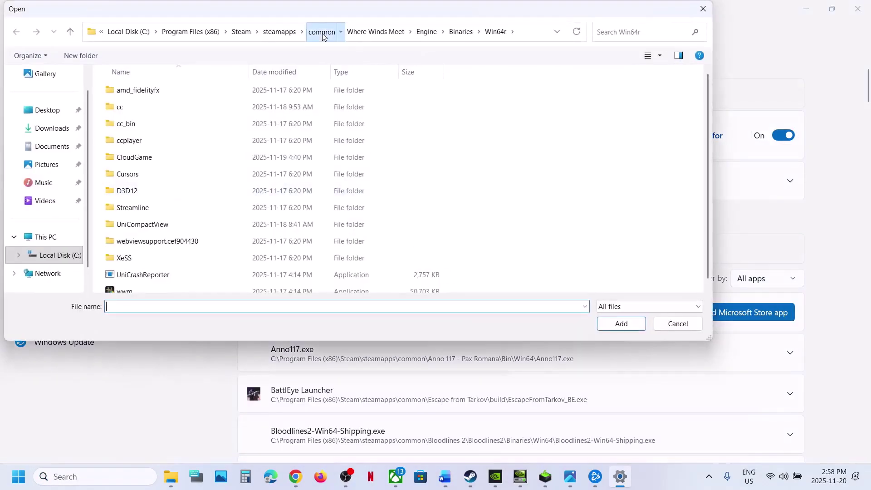
Add the cod application from Steam's common\Call of Duty HQ folder to the custom graphics settings
left_click(325, 32)
double_click(122, 90)
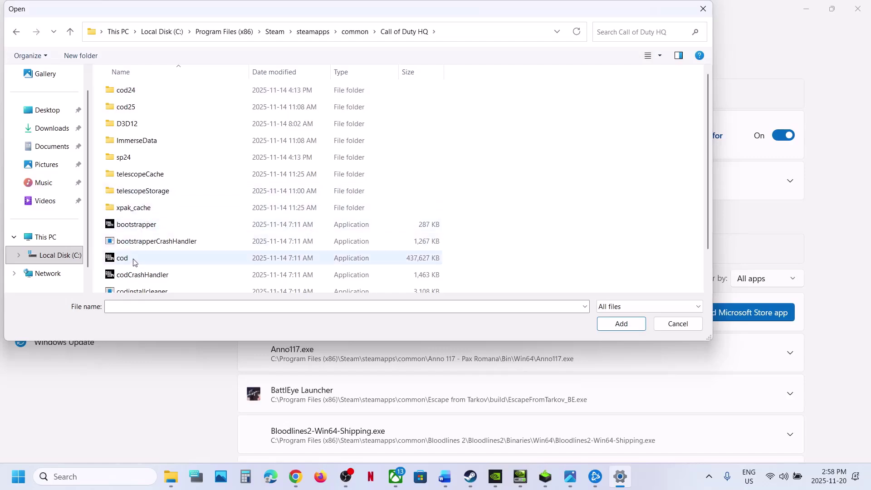
left_click(134, 263)
left_click(605, 323)
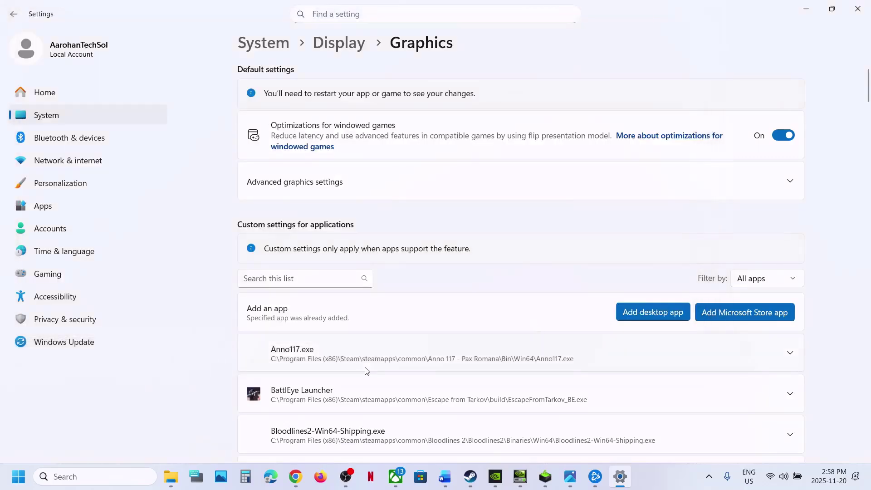
Set the Activision Call of Duty entry to High Performance (NVIDIA GeForce RTX 3050 Laptop GPU), check cod.exe's GPU preference, and close Settings
scroll(366, 371, "down", 5)
scroll(366, 370, "down", 3)
left_click(349, 236)
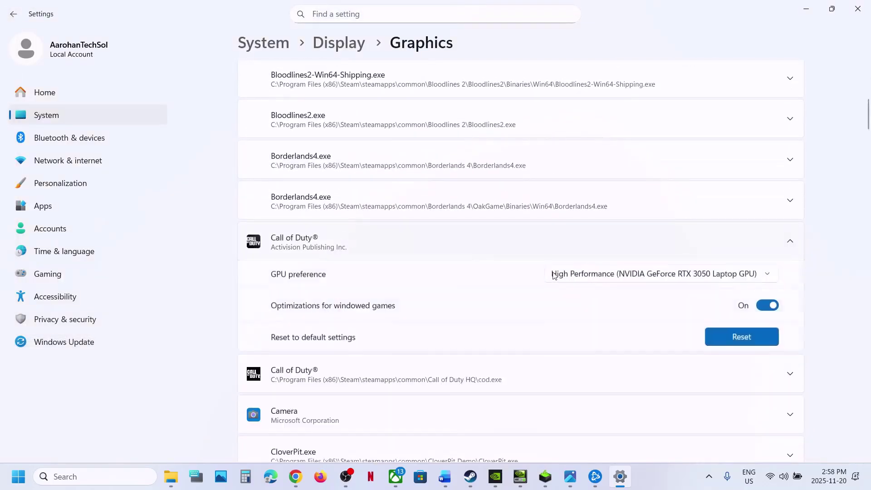
left_click(656, 276)
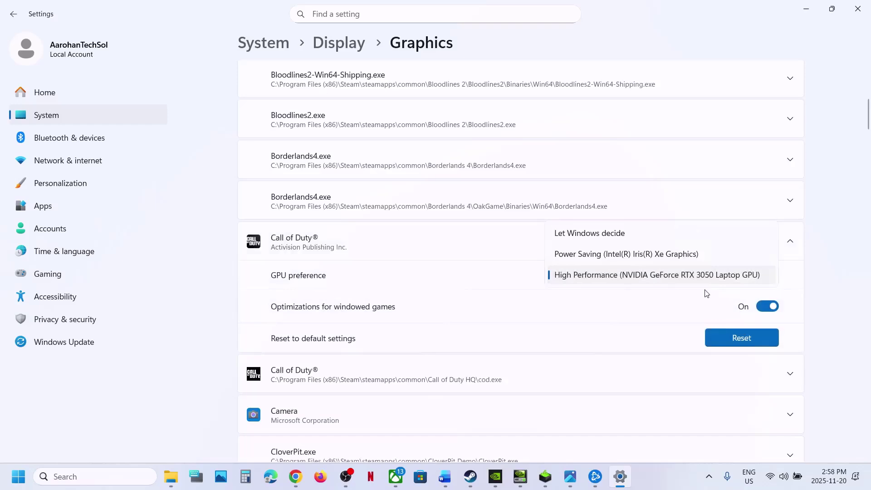
left_click(664, 276)
left_click(589, 373)
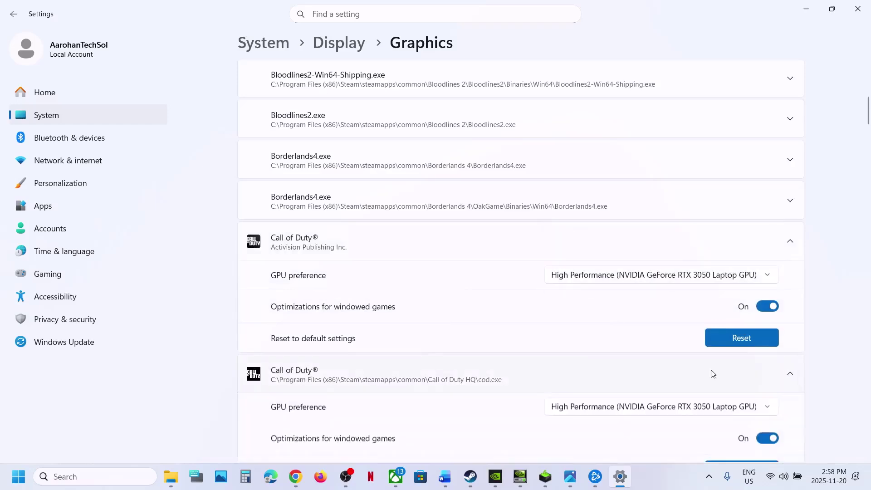
left_click(679, 408)
left_click(862, 8)
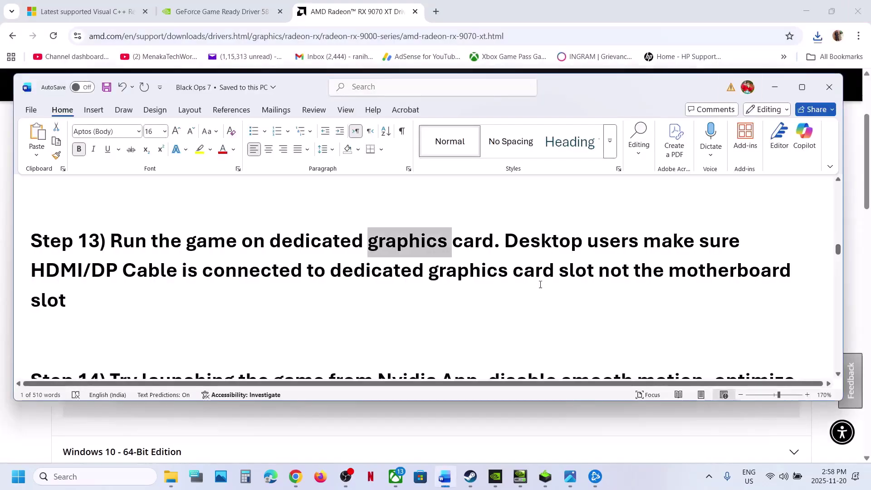
Highlight Step 13's HDMI/DP cable note for desktop users, and highlight the start of Step 14
left_click_drag(506, 240, 59, 296)
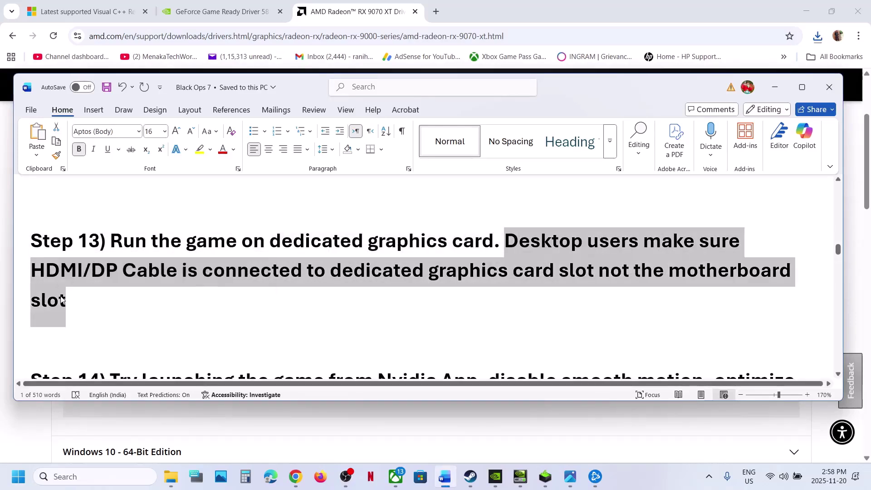
left_click(61, 296)
scroll(61, 296, "down", 3)
left_click_drag(31, 209, 421, 250)
Search Windows for nvidia, launch the NVIDIA app, and open the settings of Call of Duty: Black Ops 7
left_click(144, 476)
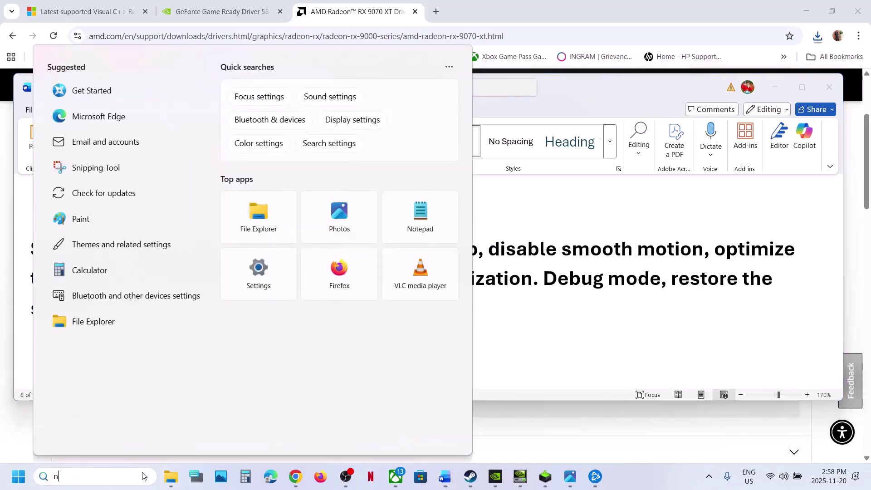
type("nvidia")
key("Return")
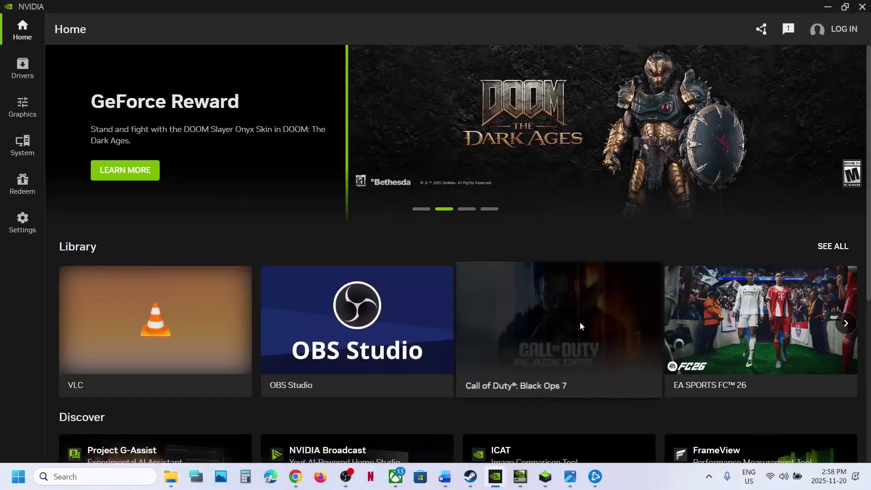
mouse_move(567, 339)
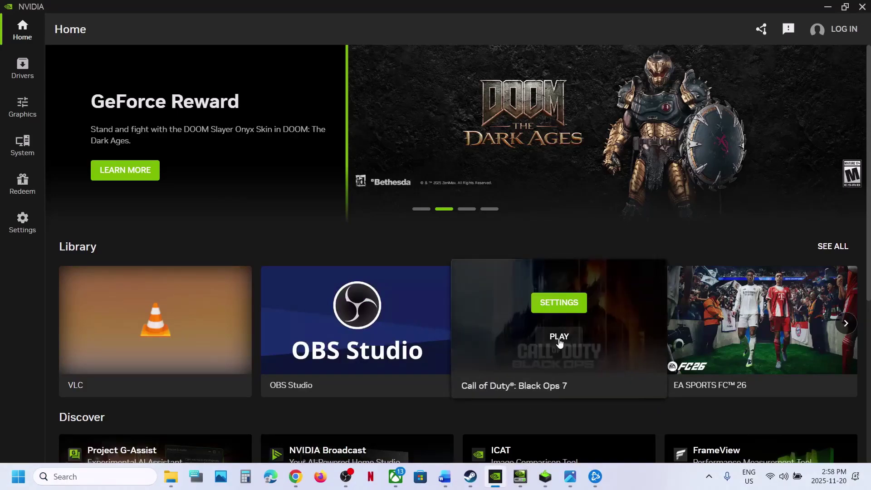
left_click(570, 303)
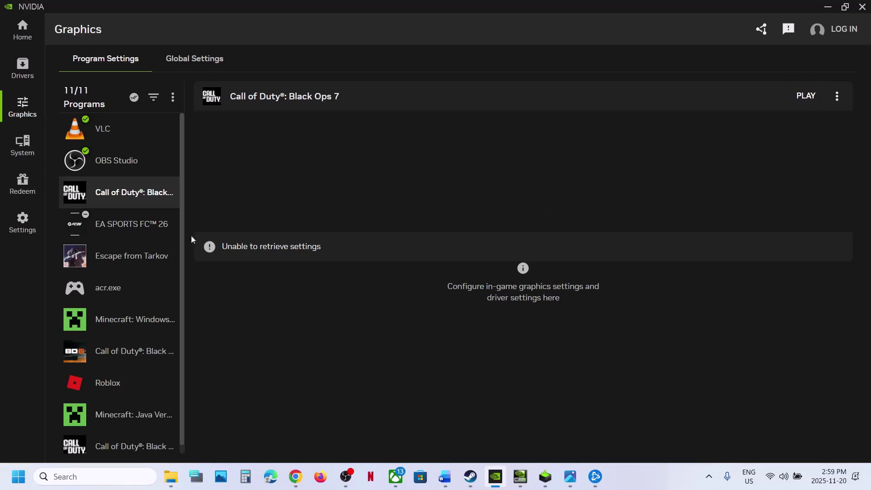
Optimize the EA SPORTS FC 26 graphics settings and revert the optimization
left_click(139, 233)
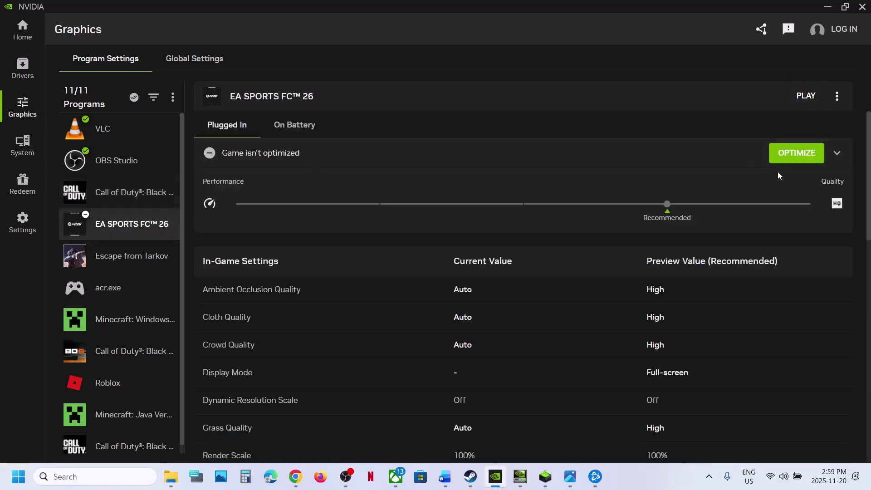
left_click(793, 157)
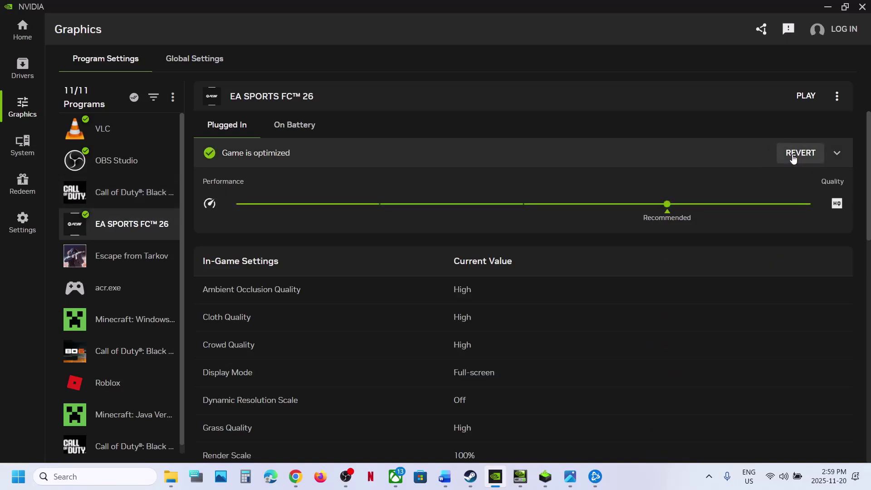
left_click(799, 153)
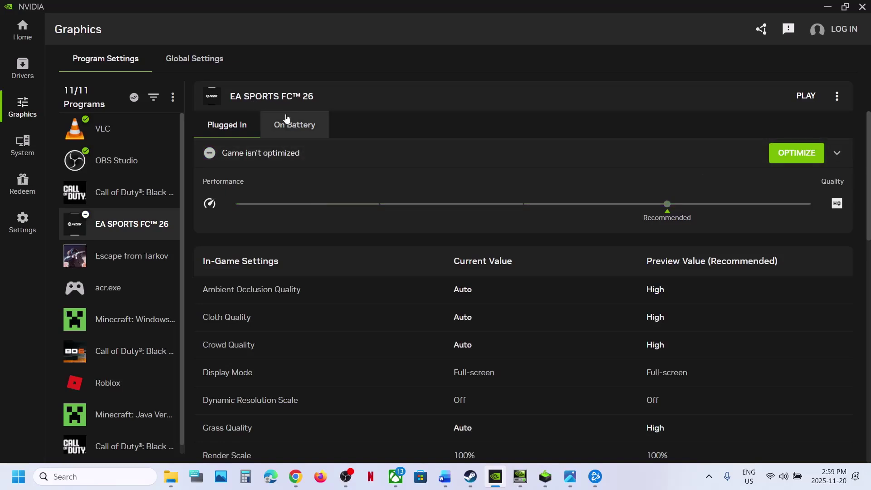
Examine Smooth Motion in the global driver settings, and return to the Call of Duty: Black Ops 7 program settings
left_click(194, 64)
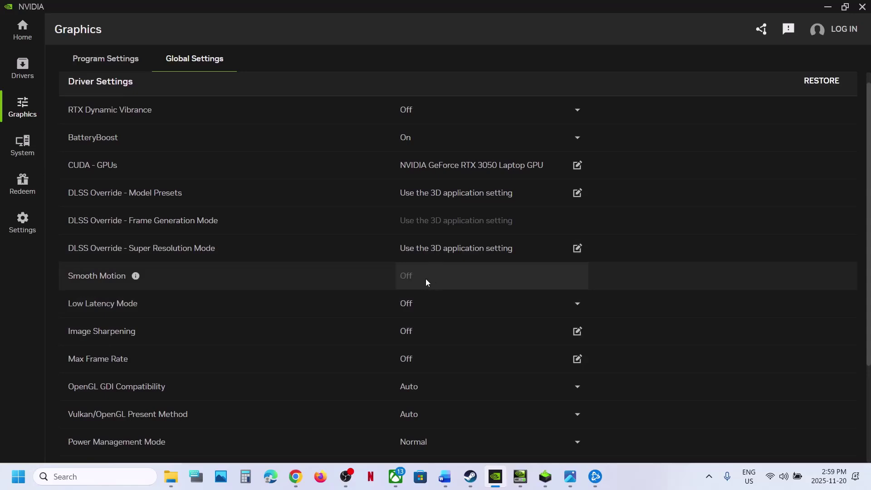
left_click(28, 112)
left_click(141, 197)
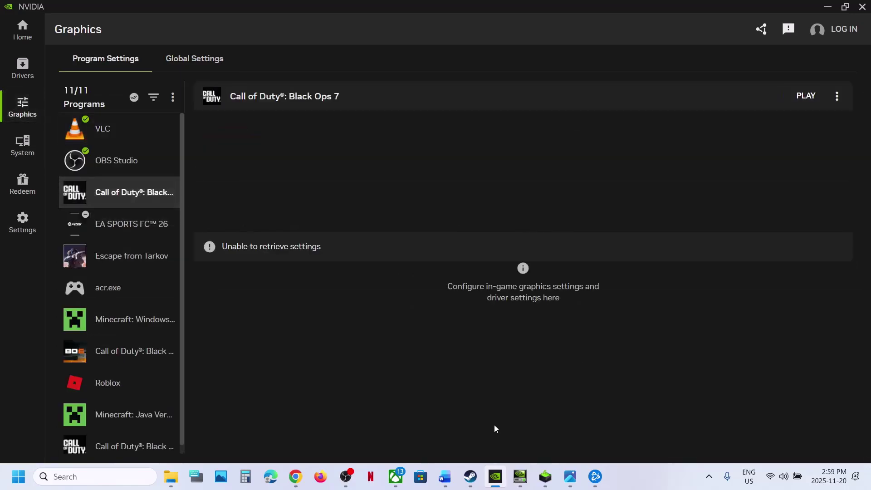
Switch to Word and review Step 14's remaining instructions on debug mode and restoring the settings
left_click(447, 485)
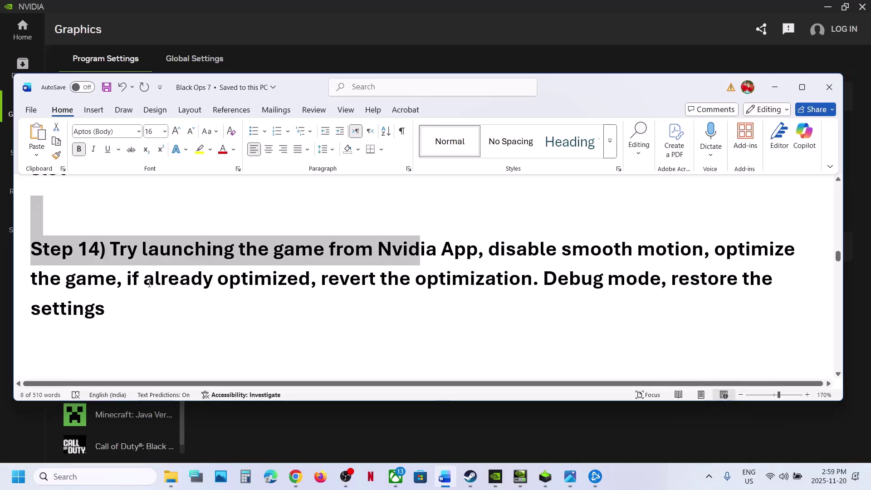
left_click(559, 295)
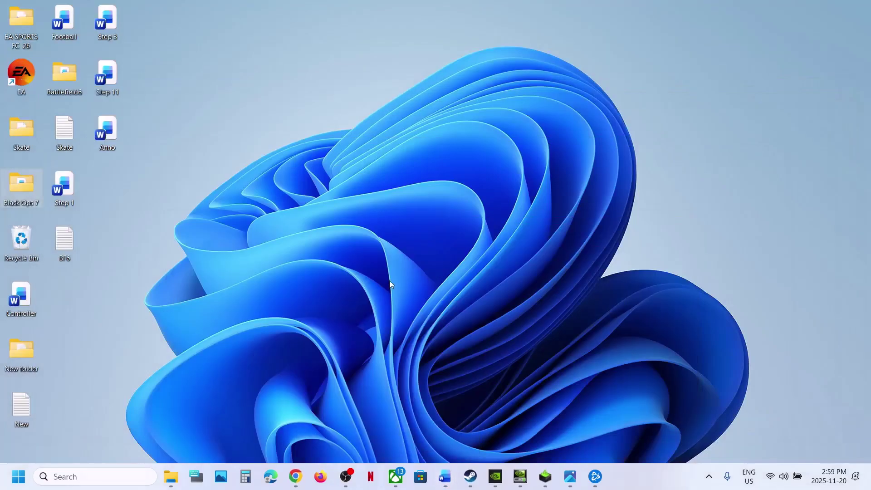
Open the NVIDIA Control Panel from the desktop and enable Debug Mode
right_click(390, 282)
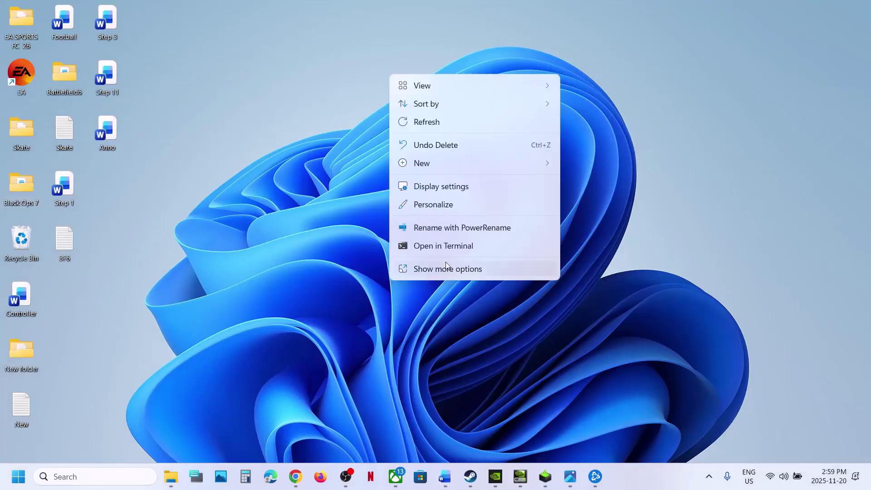
left_click(445, 265)
left_click(436, 377)
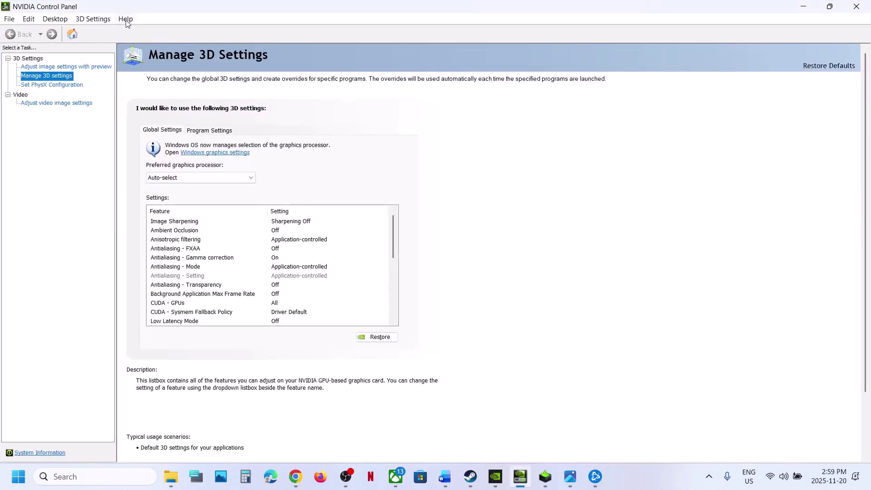
left_click(126, 21)
left_click(127, 20)
left_click(130, 20)
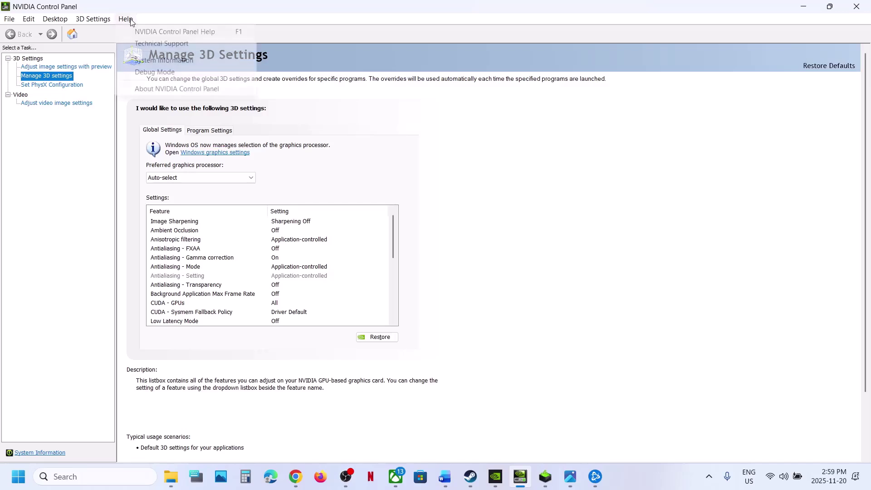
left_click(151, 77)
left_click(135, 20)
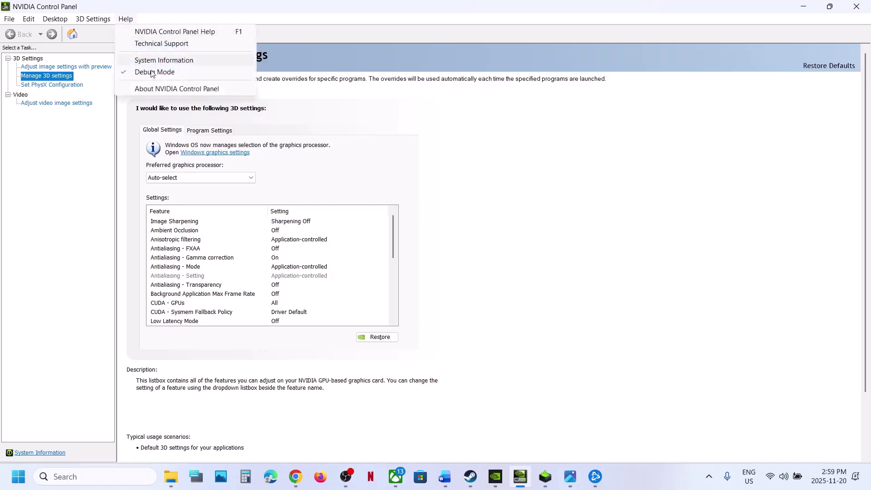
left_click(499, 413)
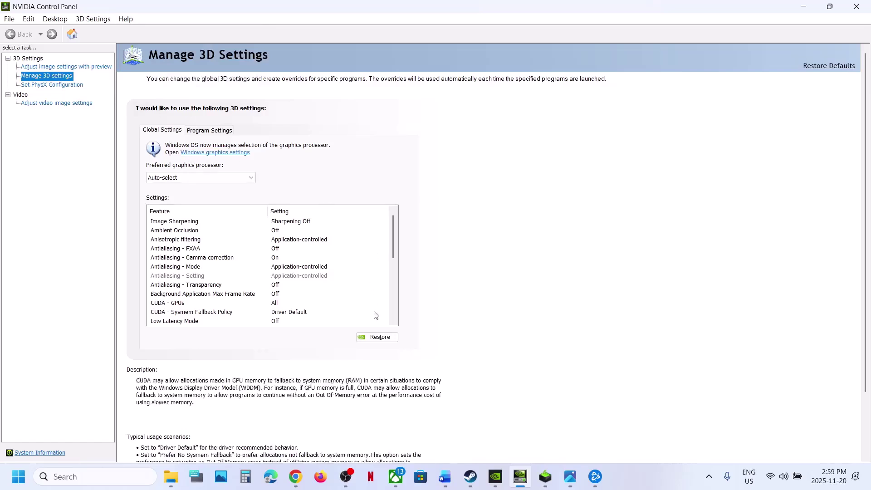
Restore the global 3D settings to their defaults, apply the change, and close the NVIDIA Control Panel
left_click(376, 336)
left_click(515, 253)
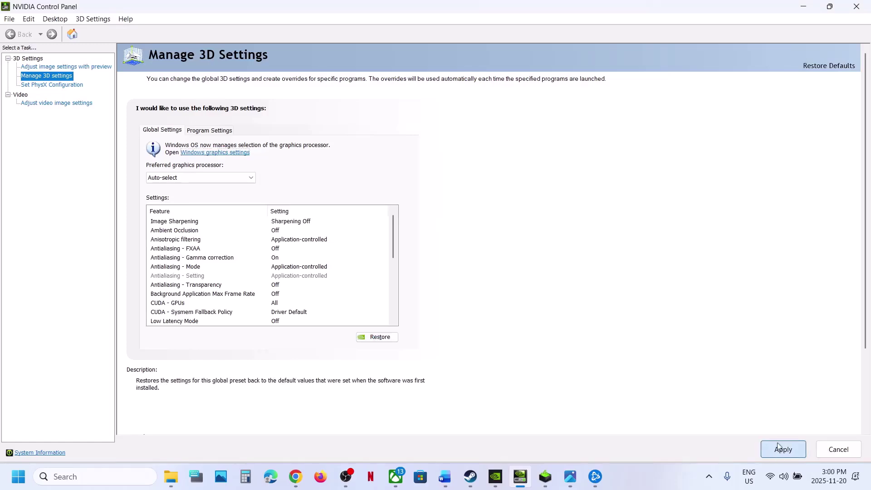
left_click(784, 450)
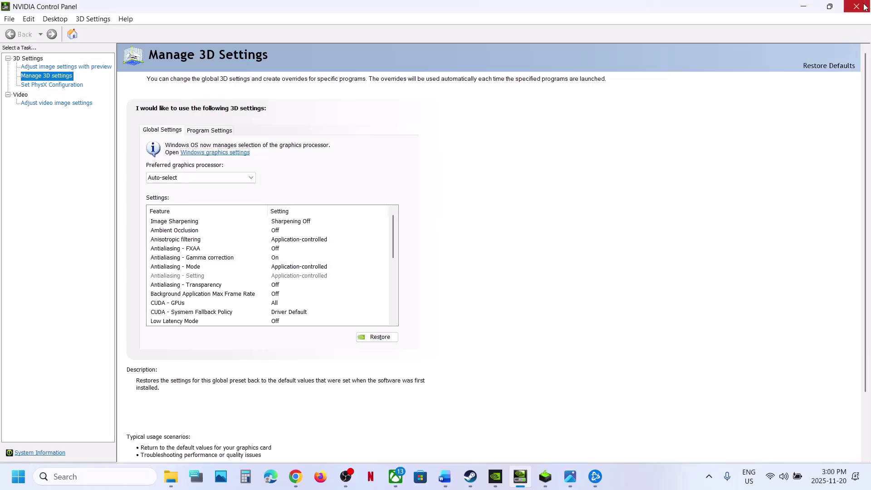
left_click(857, 7)
Switch to the NVIDIA app, view its settings page, and close the app
left_click(503, 484)
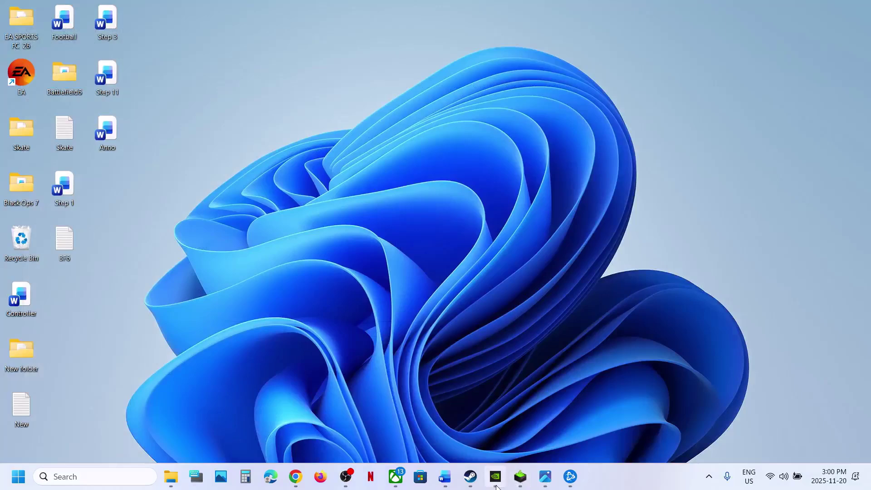
left_click(9, 221)
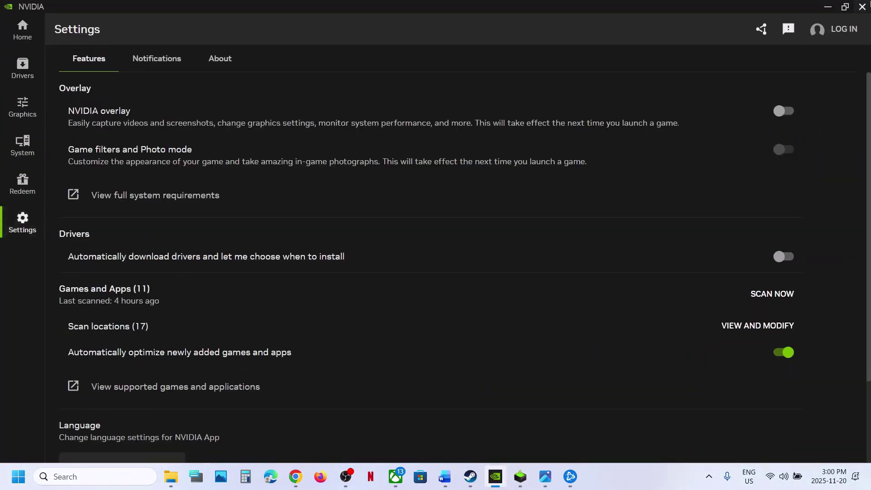
left_click(865, 12)
Bring up Steam, switch to Word, and go to Step 15 on the power plan and GPU scheduling
left_click(471, 477)
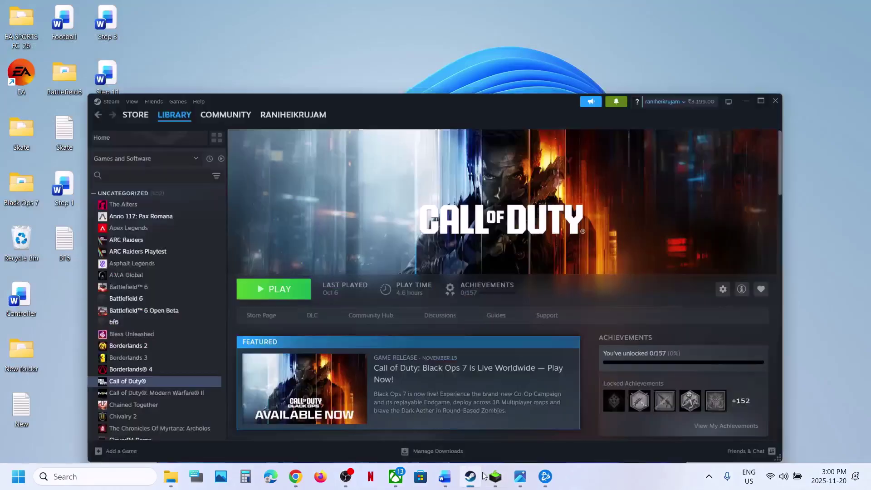
left_click(445, 476)
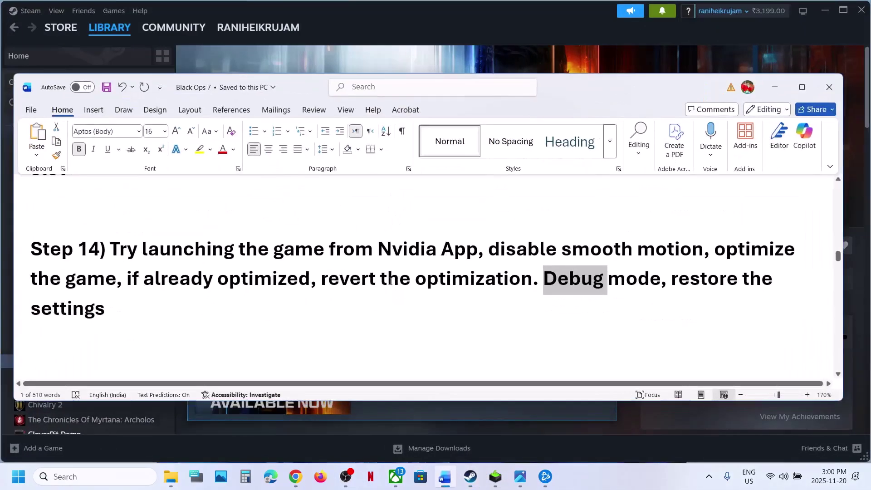
scroll(390, 281, "down", 3)
scroll(390, 282, "down", 1)
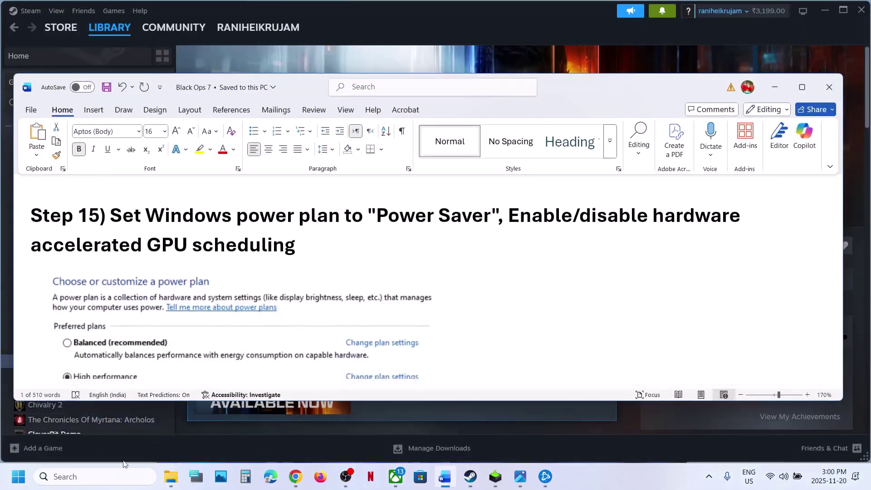
Search Windows for control panel, check the available plans in Power Options under Hardware and Sound, and close the window
left_click(100, 474)
type("control panel")
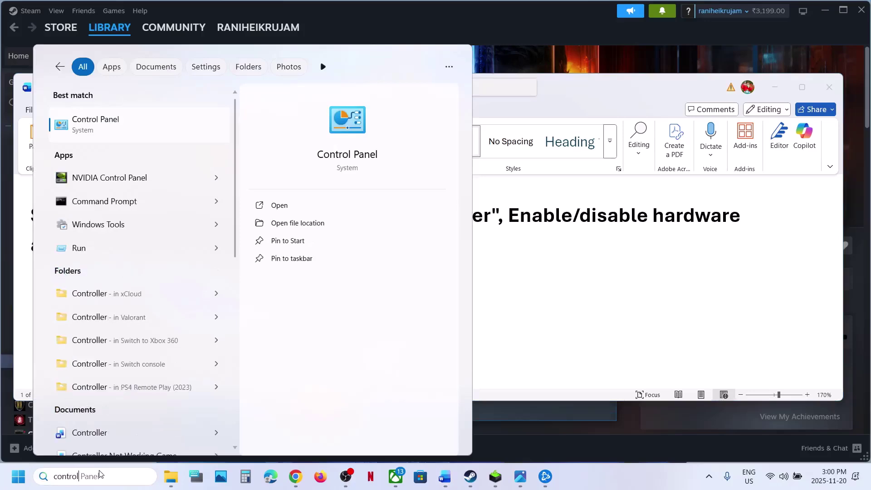
key("Return")
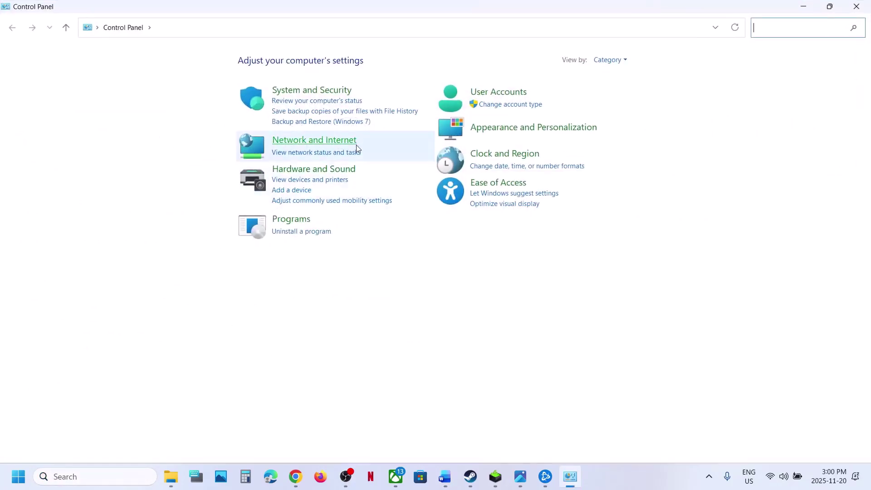
left_click(321, 169)
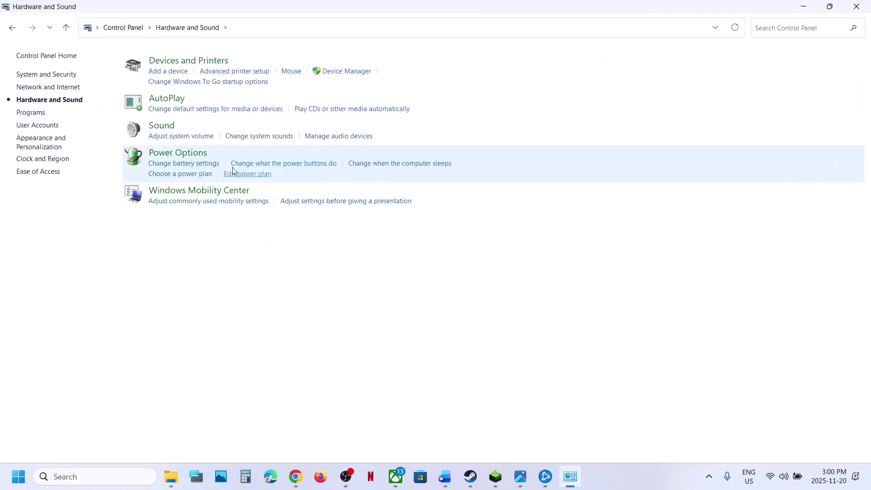
left_click(193, 157)
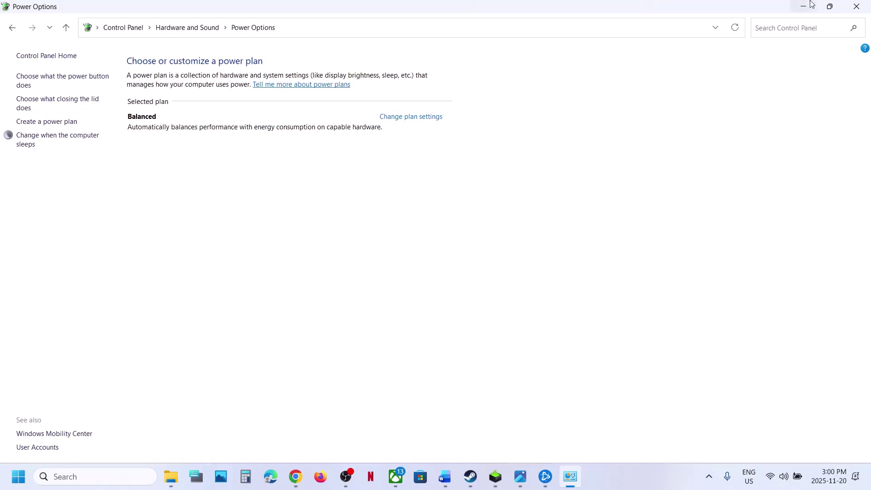
left_click(859, 7)
Maximize the Word document, review Step 15's power plan picture, and select its text on enabling or disabling hardware accelerated GPU scheduling
scroll(231, 282, "down", 3)
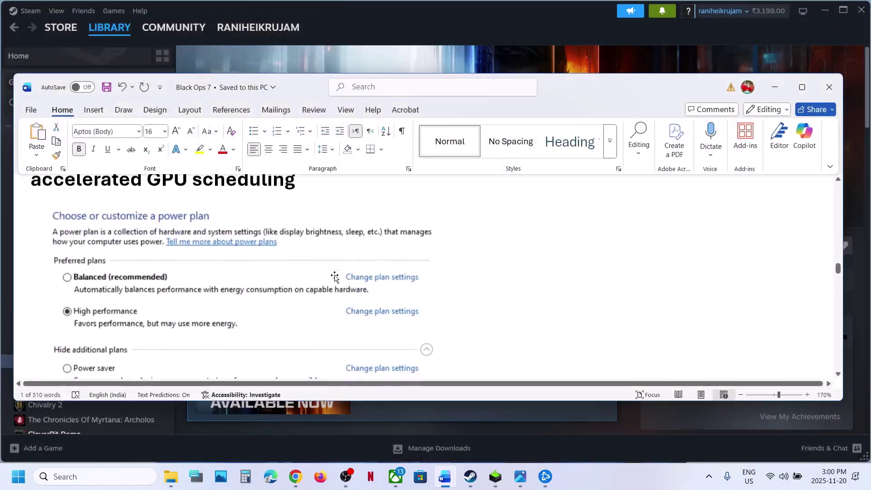
left_click(802, 88)
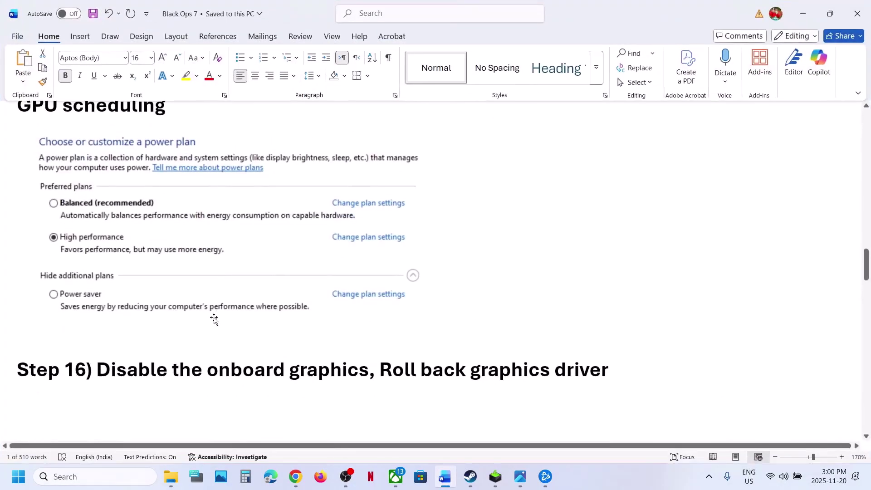
left_click(49, 304)
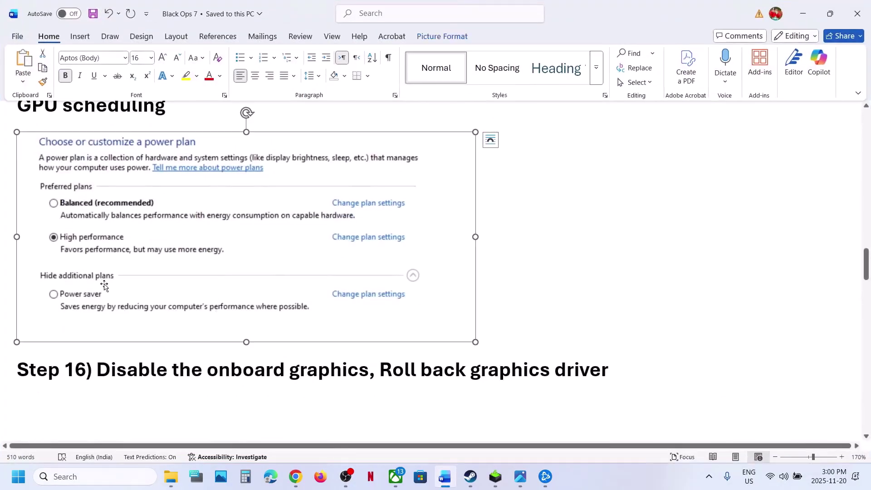
left_click(474, 478)
left_click(478, 480)
scroll(74, 291, "up", 2)
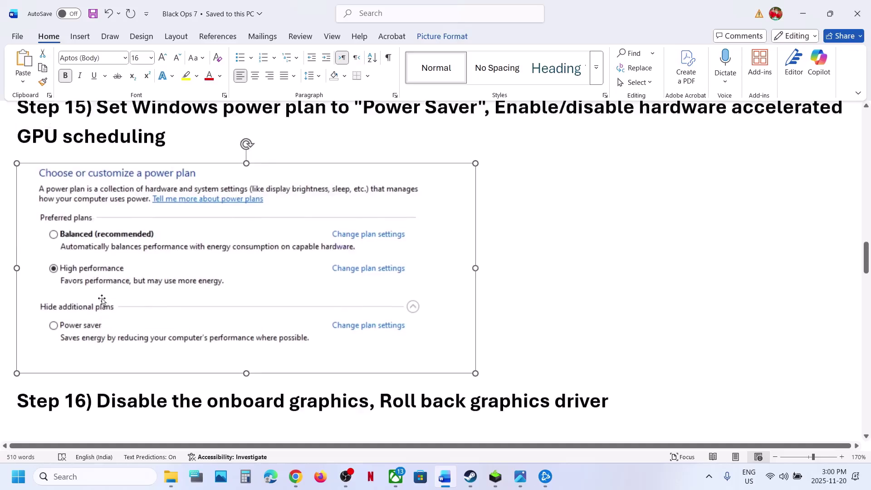
left_click_drag(490, 150, 167, 178)
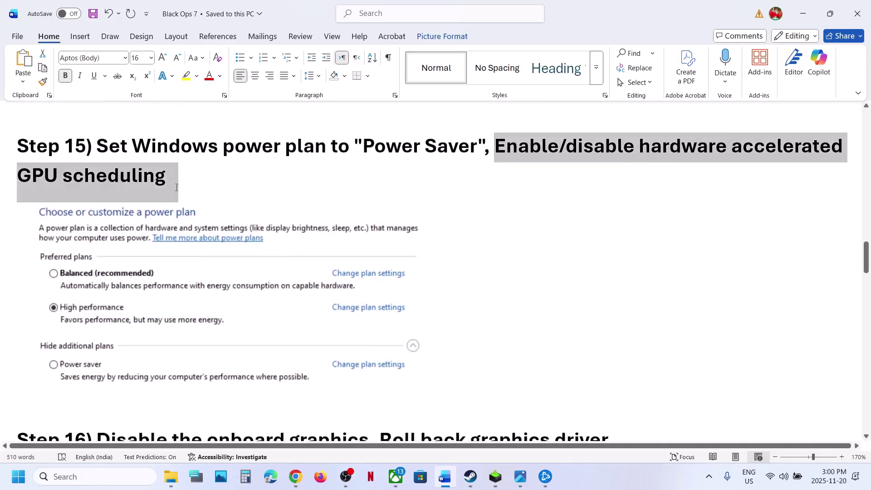
Search Windows for graphics, open the Graphics settings, and bring up and dismiss the file picker for adding a desktop app
left_click(67, 469)
type("graphics")
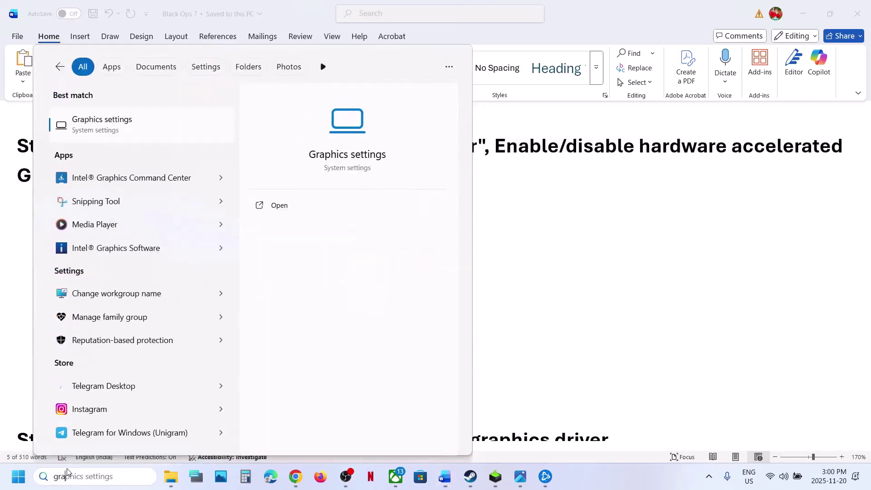
key("Return")
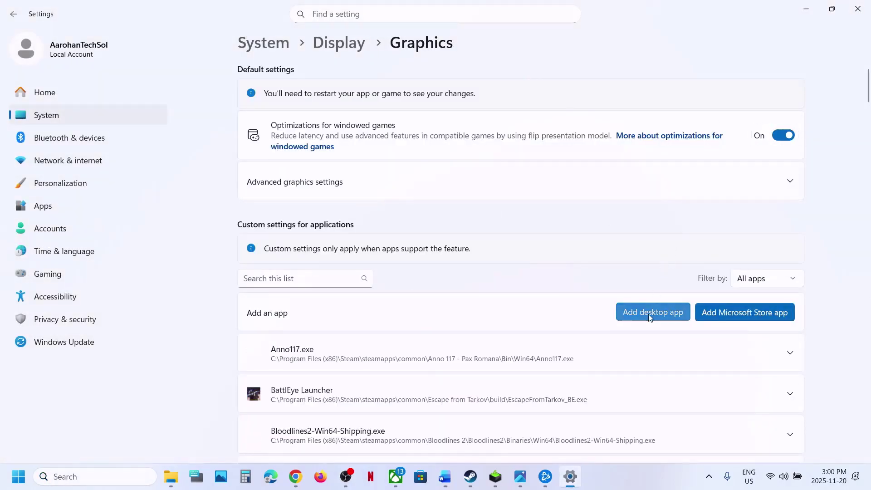
left_click(653, 313)
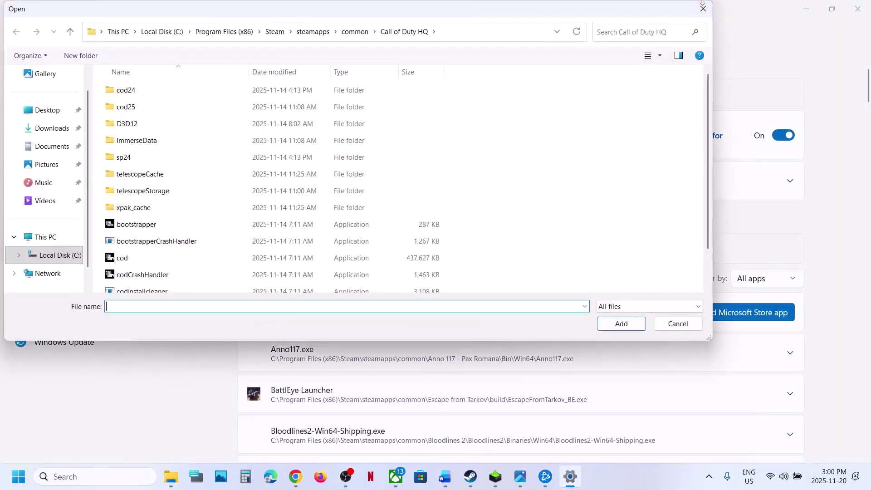
left_click(703, 7)
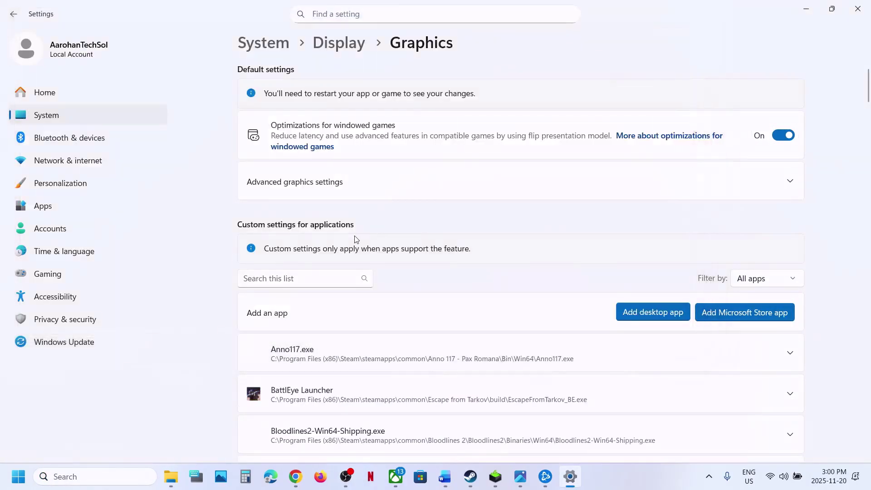
Expand the advanced graphics settings and turn hardware-accelerated GPU scheduling on and back off
left_click(314, 184)
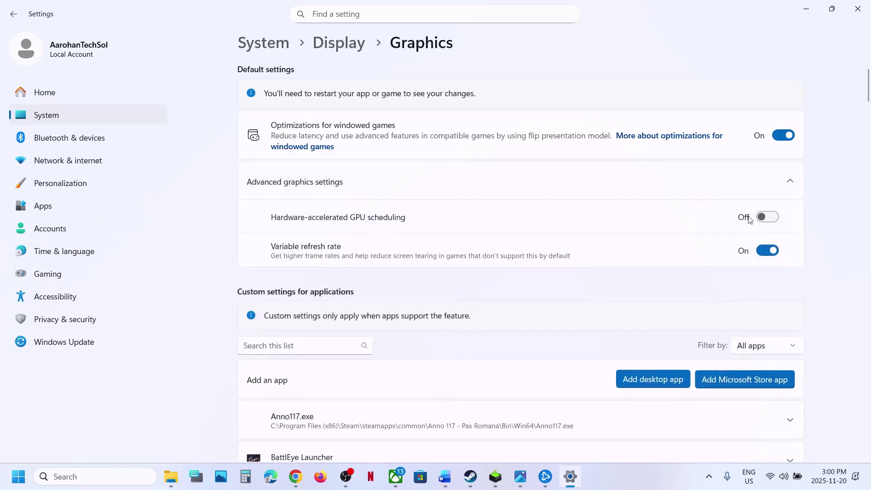
left_click(777, 224)
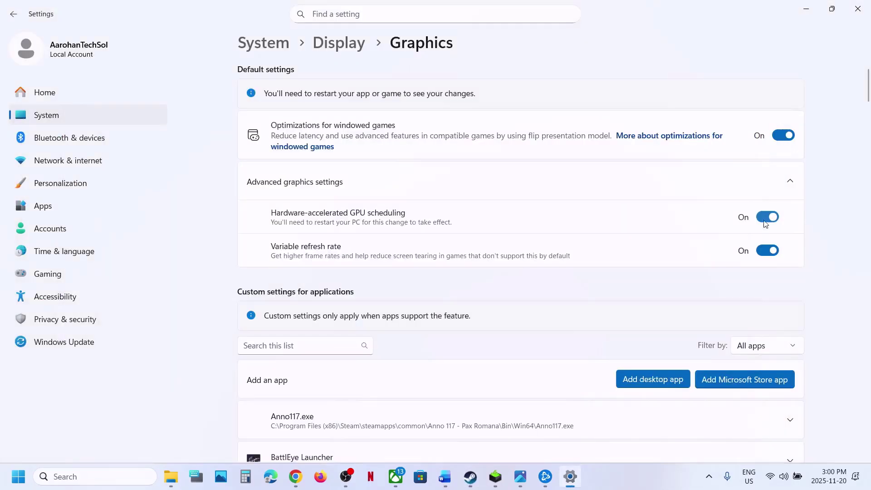
left_click(761, 223)
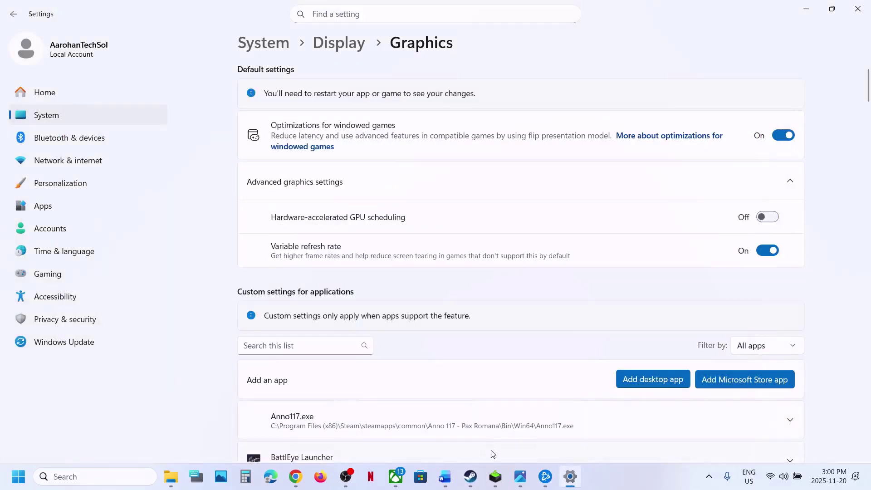
Switch to Word and read Step 16 on disabling the onboard graphics and rolling back the graphics driver
left_click(444, 477)
scroll(305, 298, "down", 3)
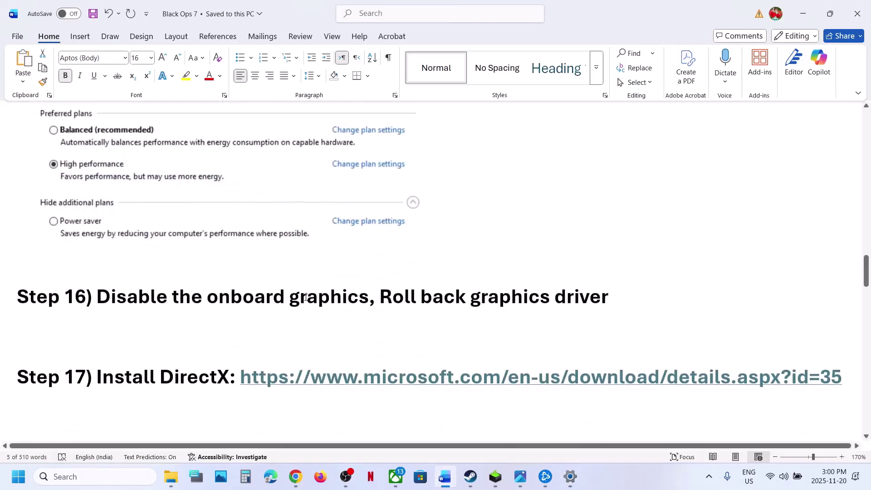
scroll(305, 299, "up", 1)
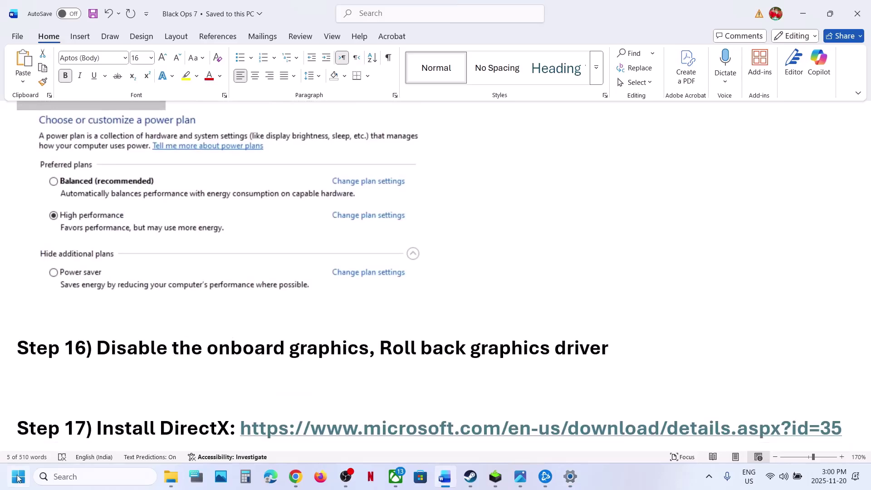
Open Device Manager, expand the display adapters, and view and dismiss the available actions for Intel(R) Iris(R) Xe Graphics
right_click(18, 478)
left_click(50, 225)
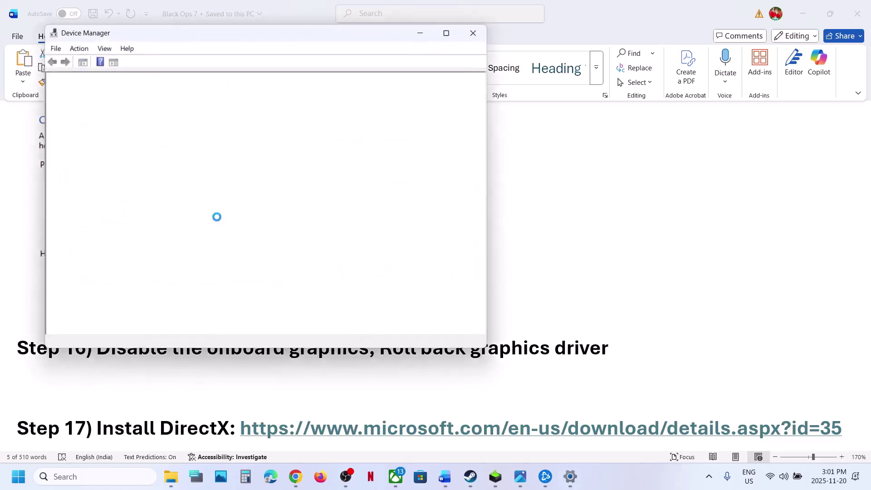
left_click(64, 170)
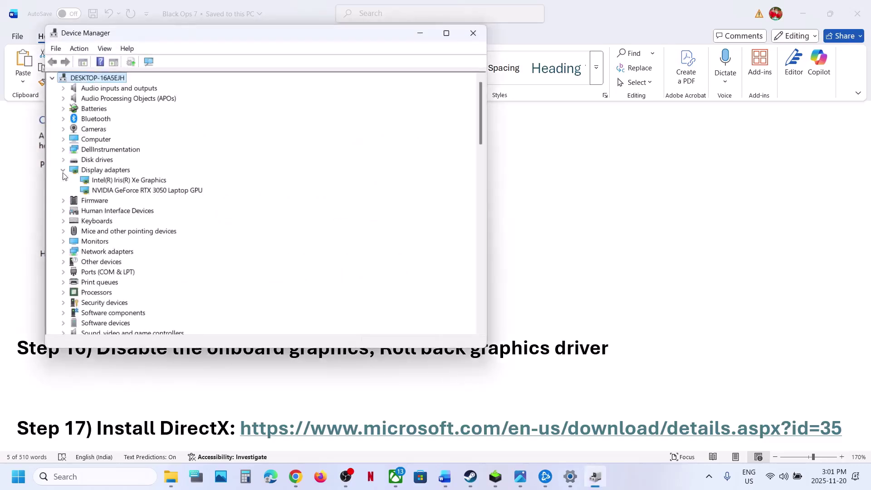
left_click(130, 179)
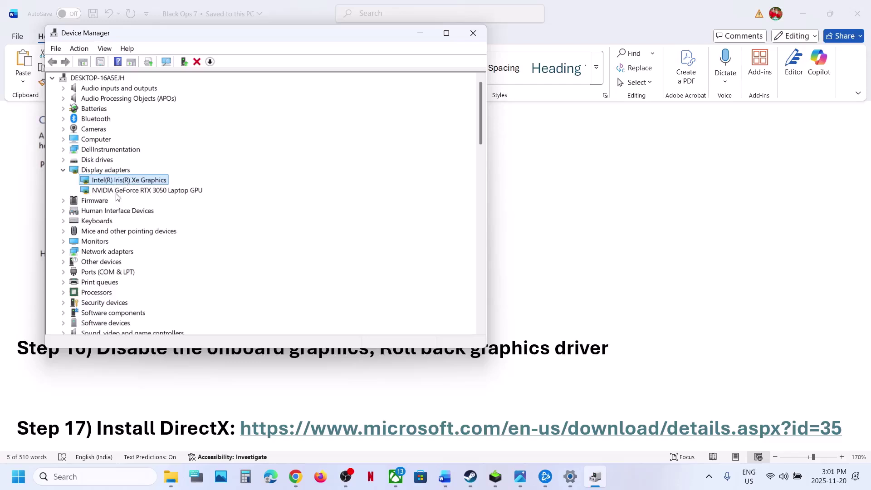
right_click(111, 183)
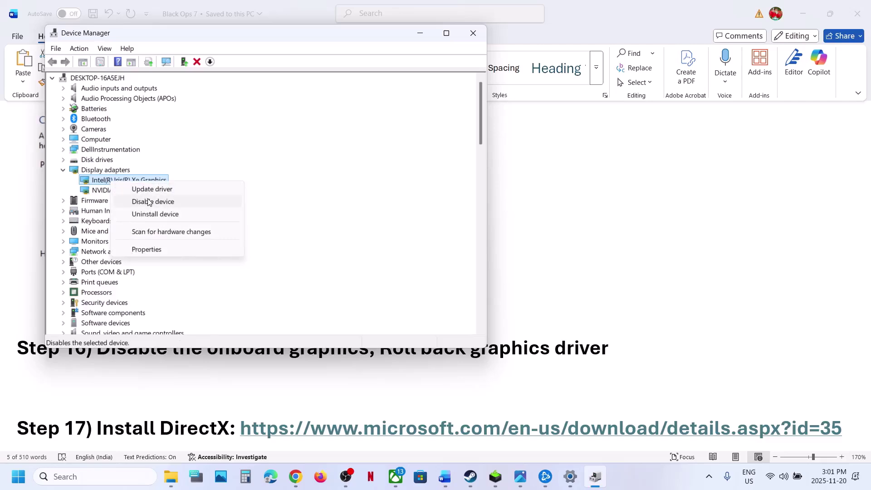
left_click(280, 202)
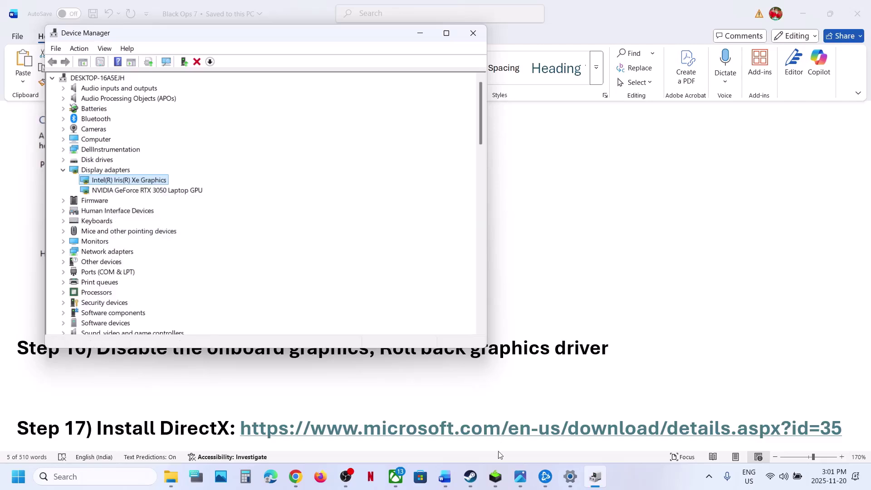
View and dismiss the available actions for the Intel(R) Iris(R) Xe Graphics adapter once more and close Device Manager
left_click(471, 476)
left_click(470, 476)
right_click(144, 184)
left_click(358, 153)
left_click(482, 33)
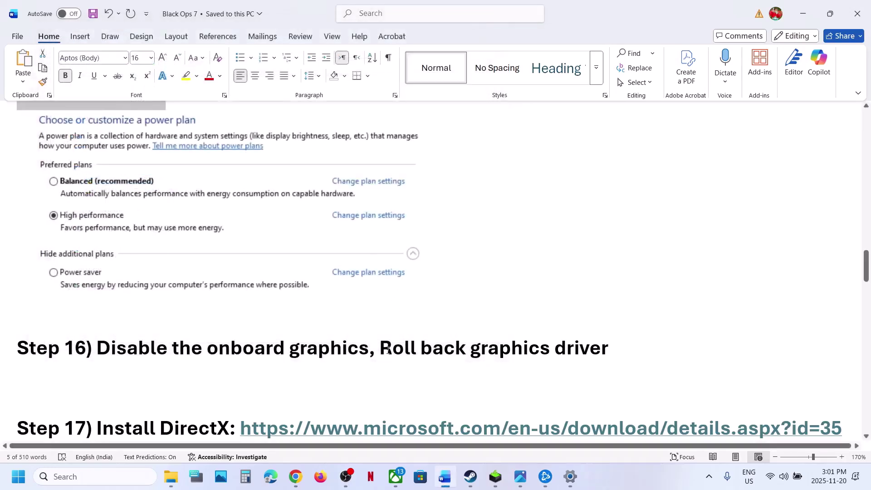
Highlight the driver rollback instruction in Word, switch to Chrome and examine the older GeForce Game Ready Driver versions in NVIDIA's driver results
left_click_drag(389, 350, 552, 351)
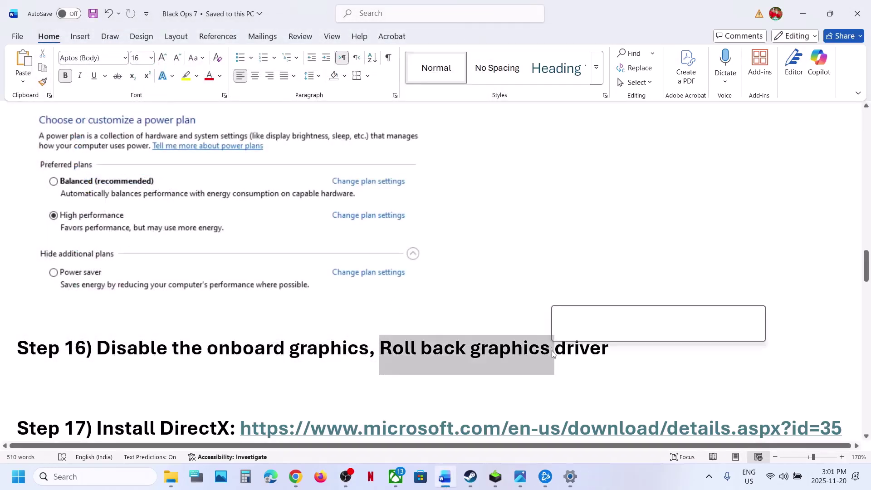
left_click(295, 484)
left_click(208, 17)
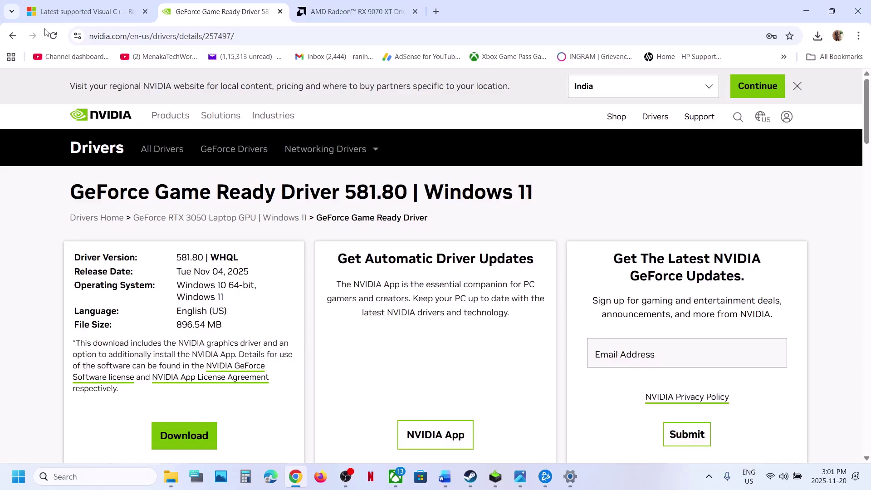
left_click(12, 36)
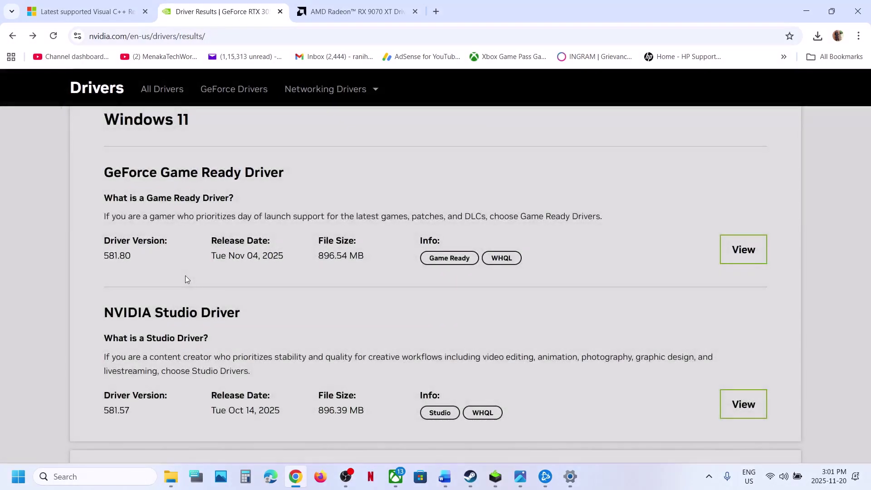
scroll(185, 276, "down", 3)
left_click(164, 321)
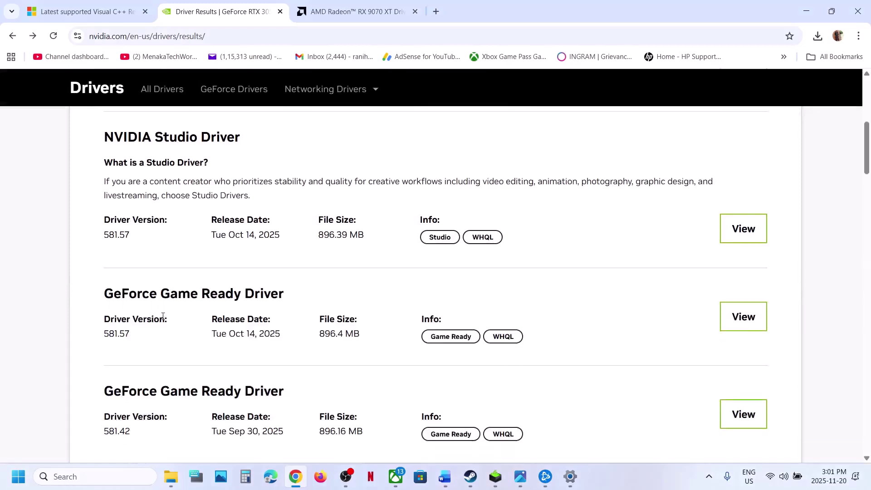
scroll(173, 243, "down", 3)
left_click_drag(109, 166, 145, 179)
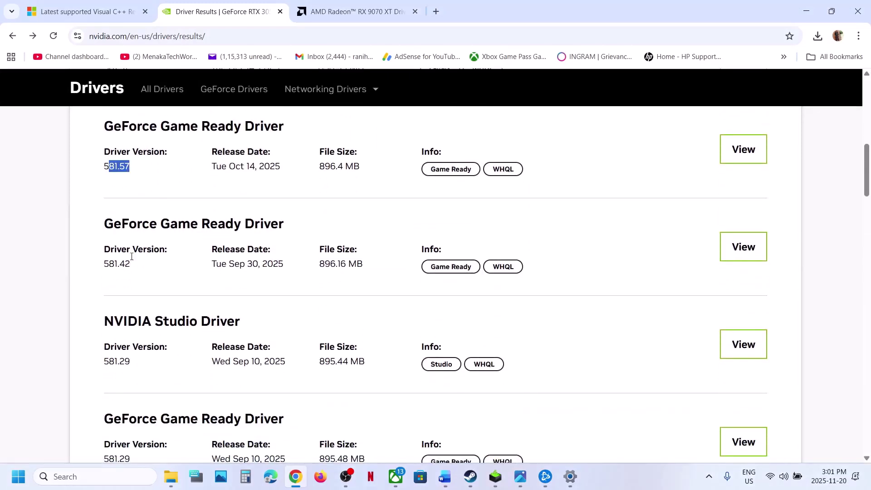
left_click_drag(116, 266, 155, 267)
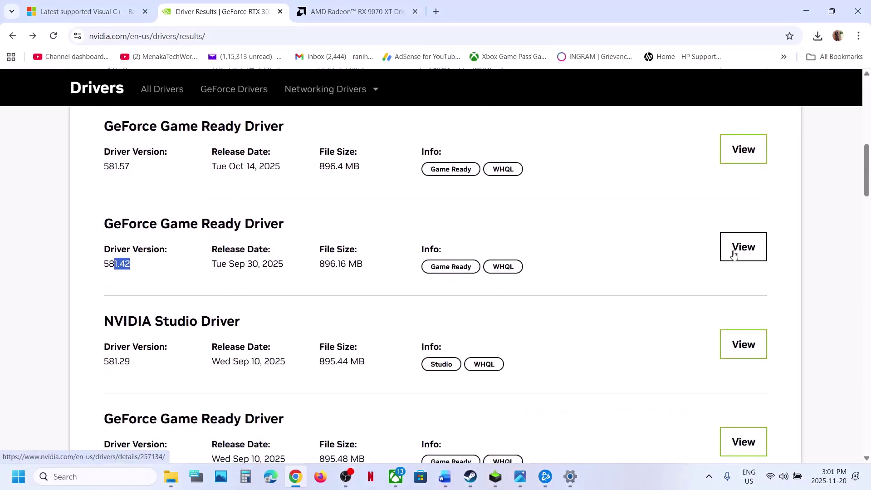
Bring up the NVIDIA Installer's custom installation options, and show and dismiss the Windows power options
left_click(496, 477)
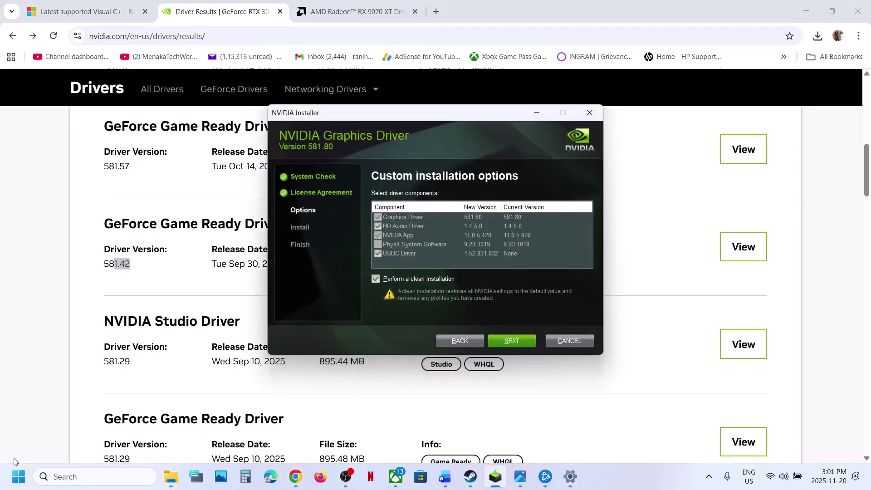
left_click(18, 476)
left_click(330, 436)
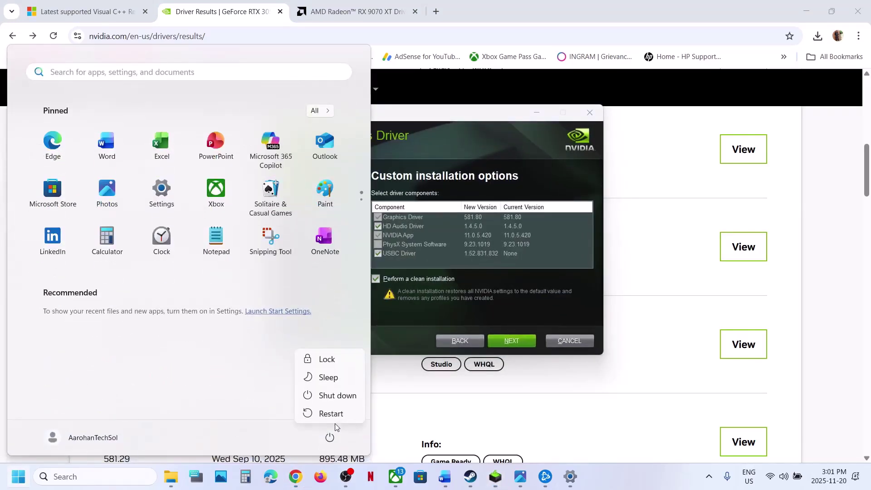
left_click(326, 10)
Open AMD's previous driver versions for the Radeon RX 9070 XT and examine the Windows 11 - 64-Bit Edition releases
left_click(326, 10)
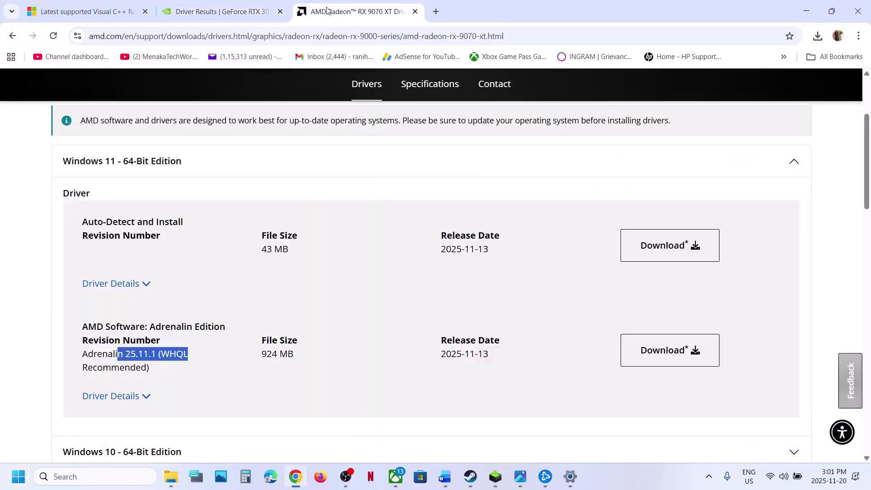
scroll(223, 306, "down", 5)
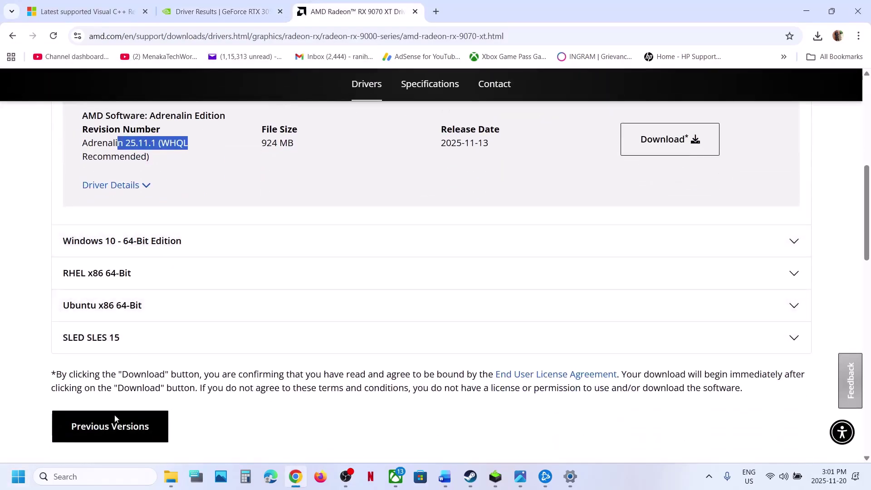
left_click(111, 434)
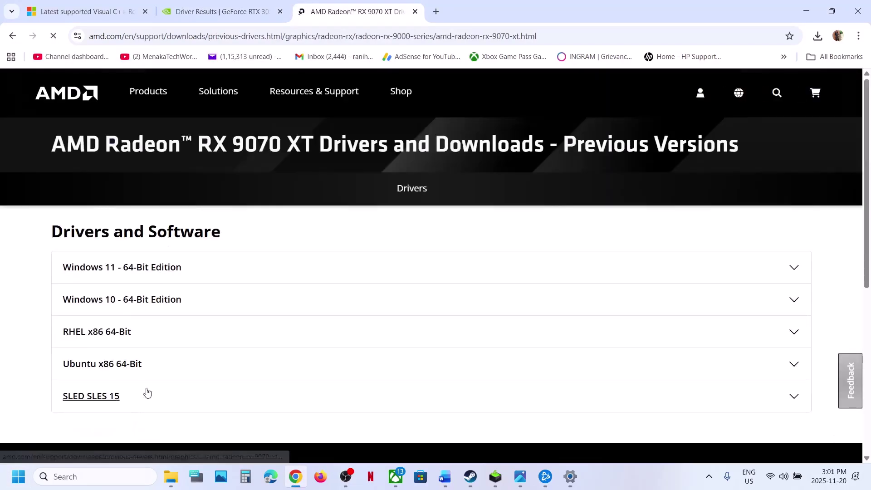
left_click(127, 269)
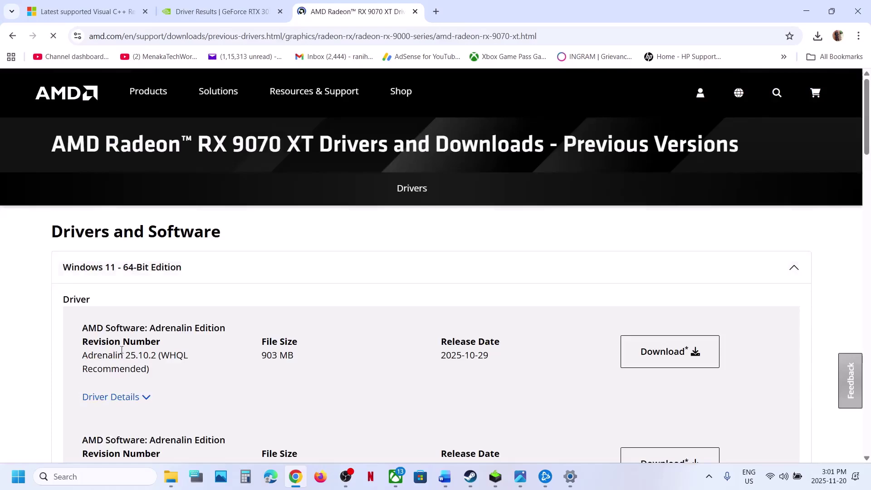
left_click_drag(119, 355, 169, 357)
scroll(165, 357, "down", 2)
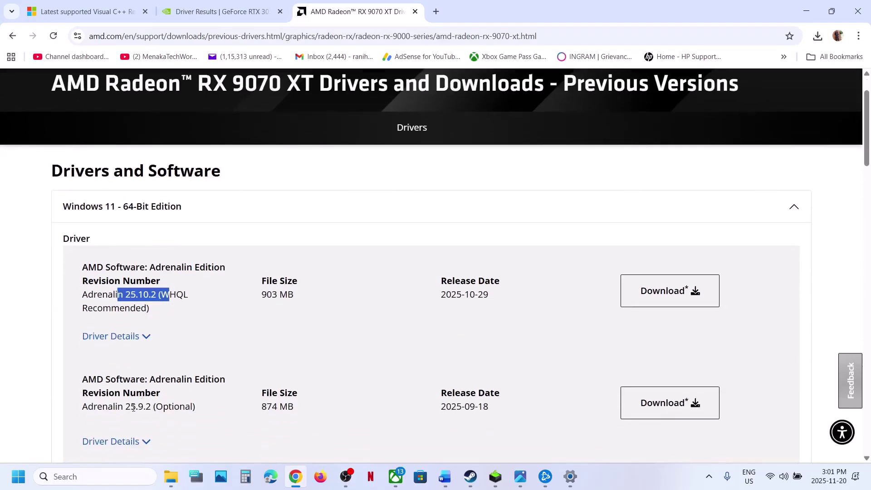
left_click_drag(132, 407, 205, 395)
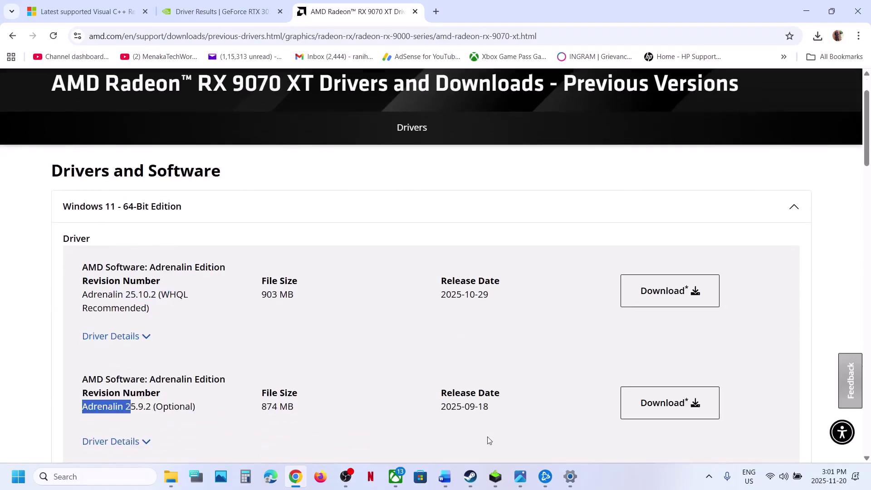
Follow the DirectX link under Step 17 in Word, download the DirectX web installer and launch dxwebsetup.exe
left_click(444, 477)
scroll(301, 308, "down", 3)
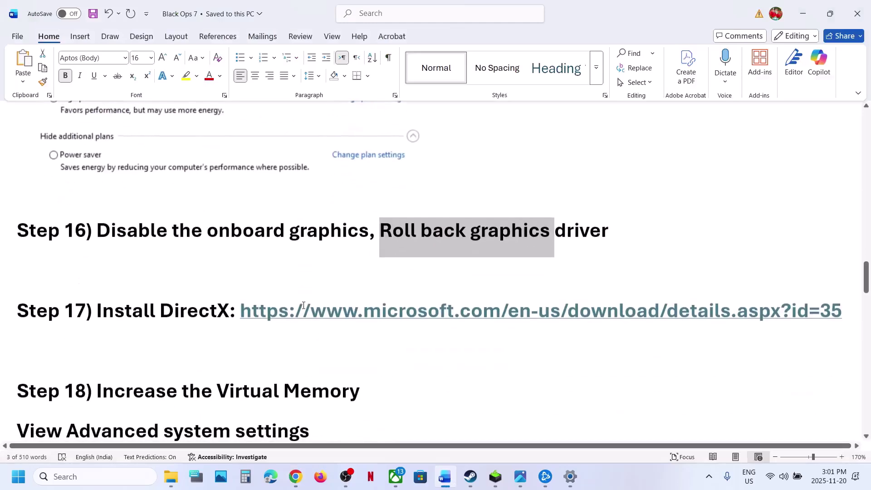
left_click(356, 309, "ctrl")
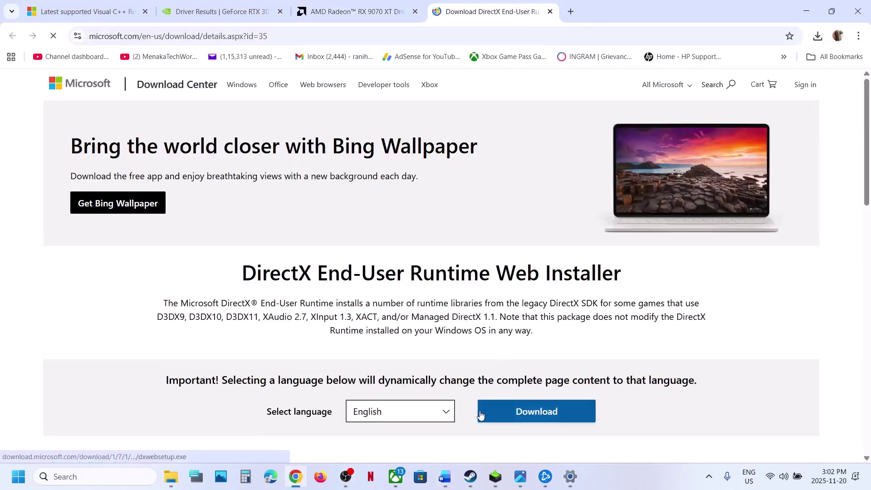
left_click(482, 414)
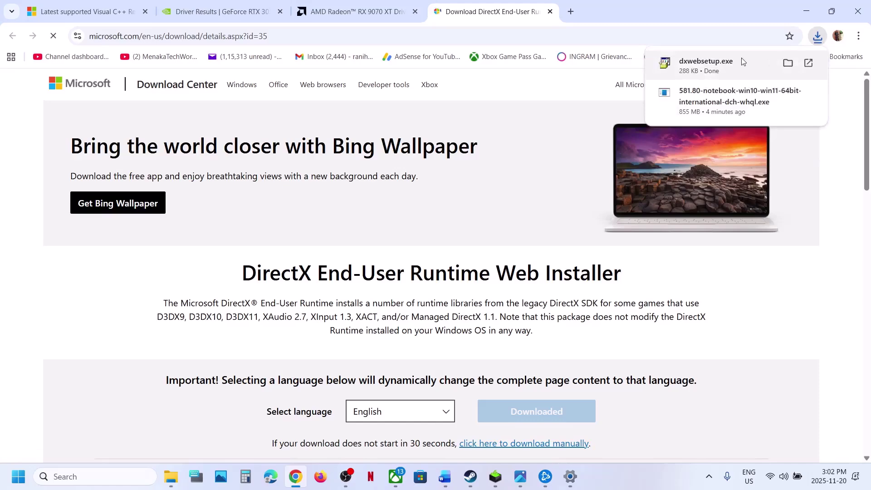
left_click(742, 59)
left_click(353, 334)
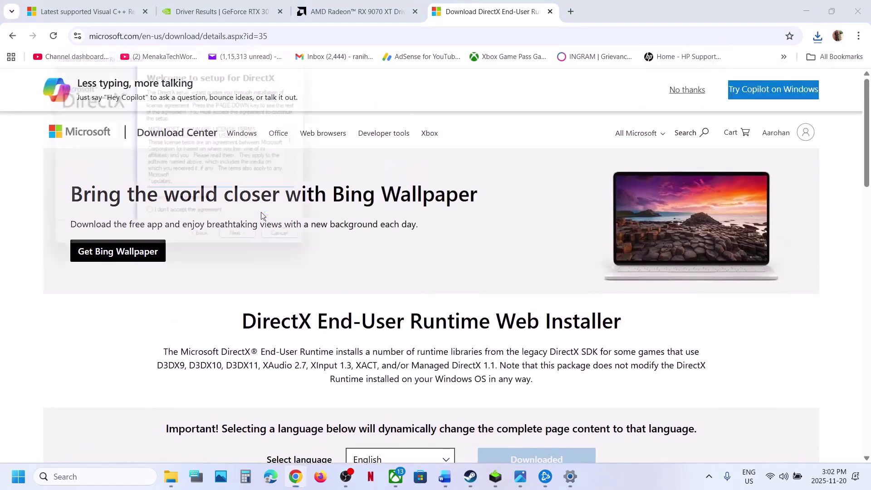
Accept the DirectX license agreement, opt out of the Bing Bar and start installing the runtime components
left_click(154, 208)
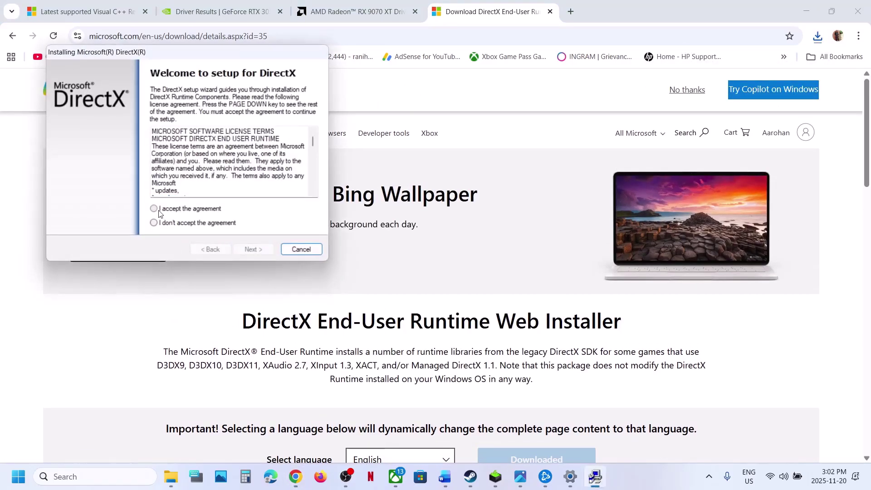
left_click(266, 249)
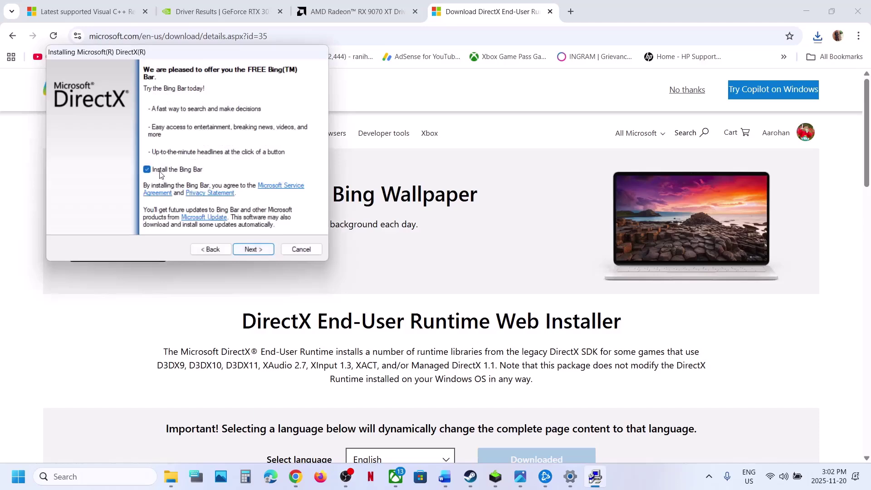
left_click(160, 171)
left_click(257, 250)
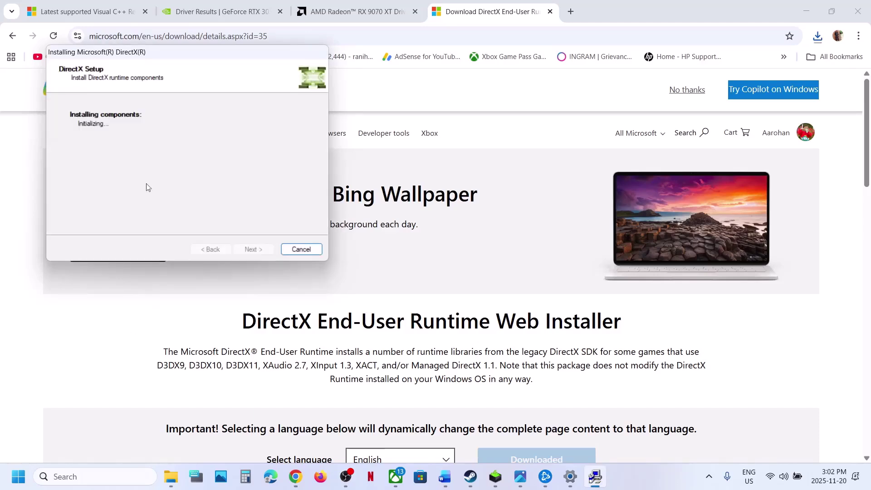
Show the Windows power options and return to Word to read Step 18 on increasing the virtual memory
left_click(18, 477)
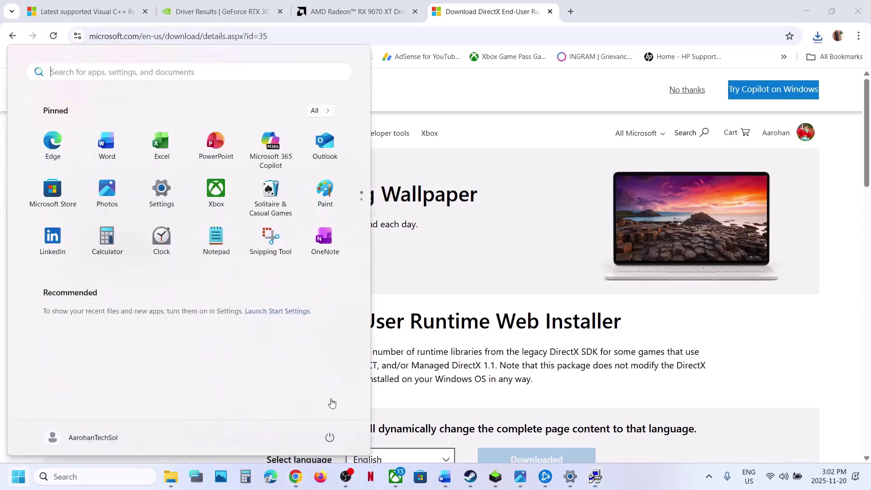
left_click(330, 437)
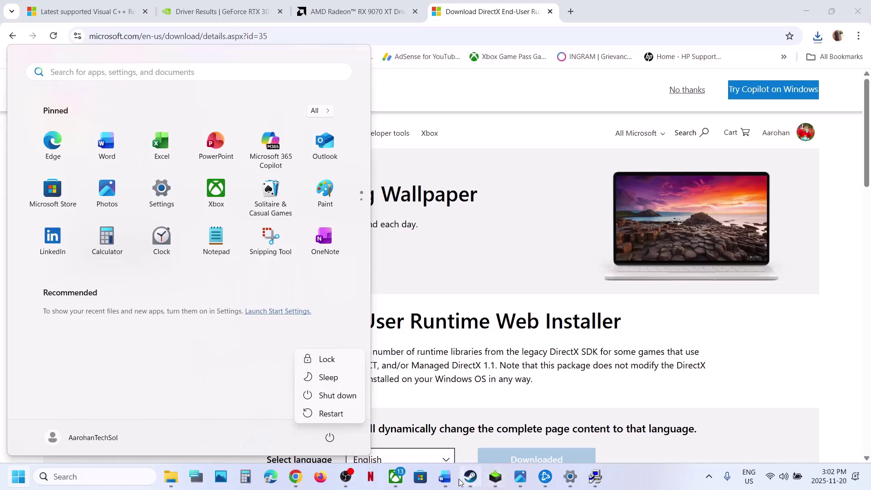
left_click(444, 477)
scroll(290, 290, "down", 3)
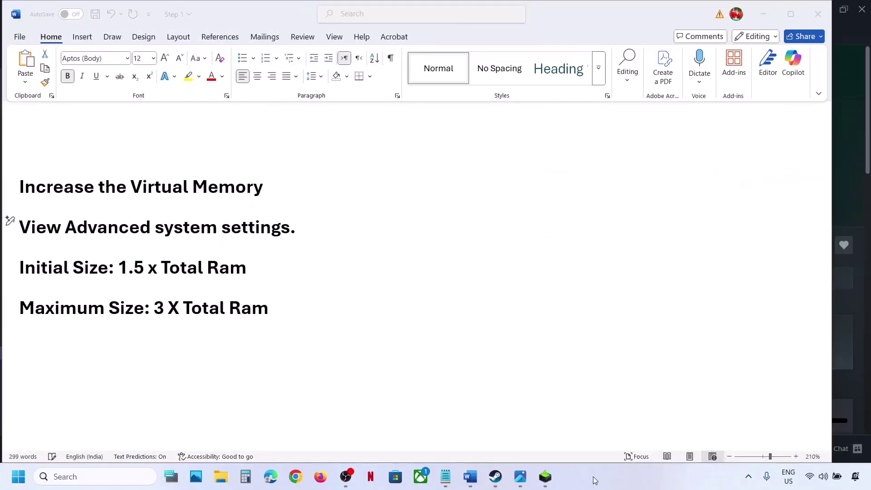
Copy "View Advanced system settings" from the Word document, search Windows for it and open the matching control panel item
triple_click(263, 222)
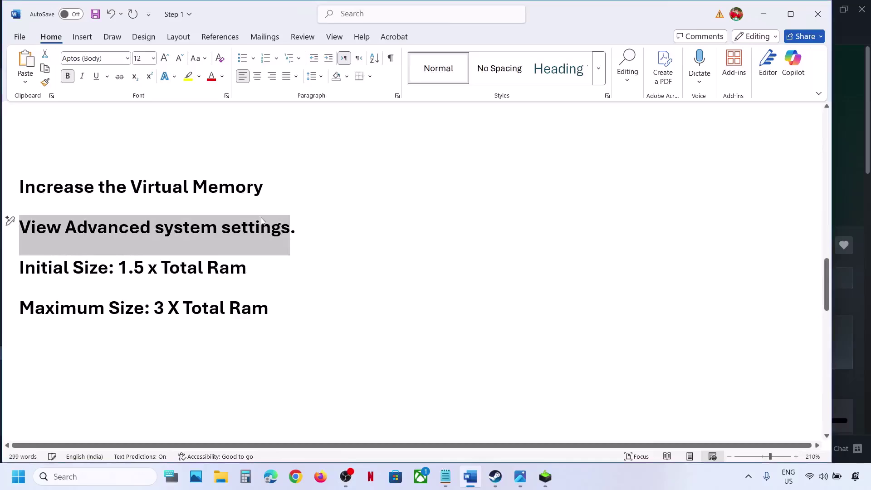
right_click(163, 238)
left_click(204, 280)
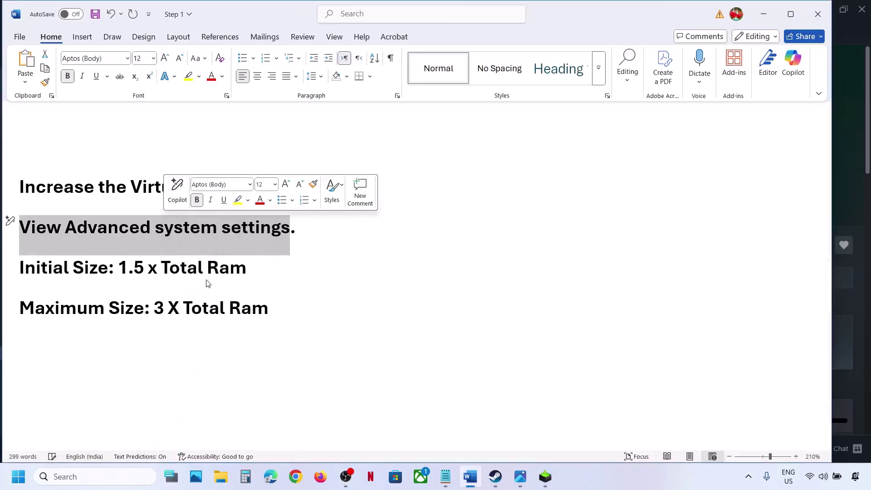
left_click(101, 486)
key("ctrl+v")
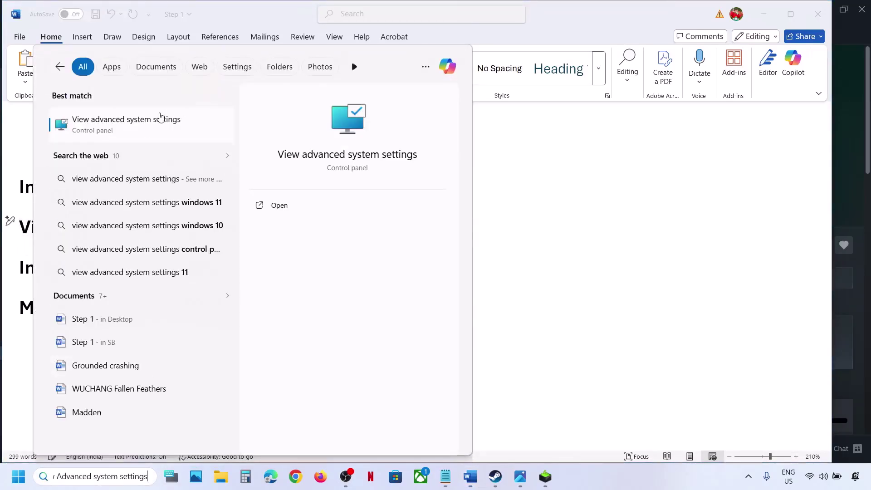
left_click(142, 130)
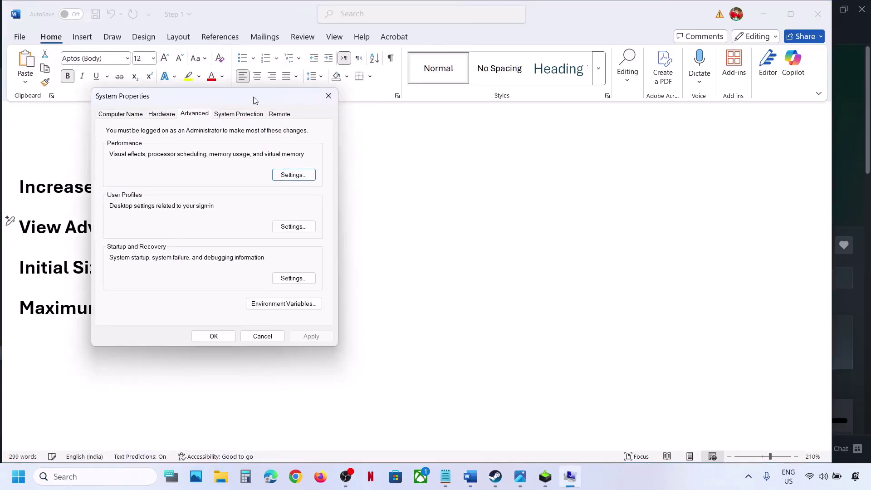
Open the Virtual Memory settings from the advanced performance options, disable automatic paging file management and choose a custom size for drive C:
left_click_drag(252, 97, 712, 141)
left_click(761, 216)
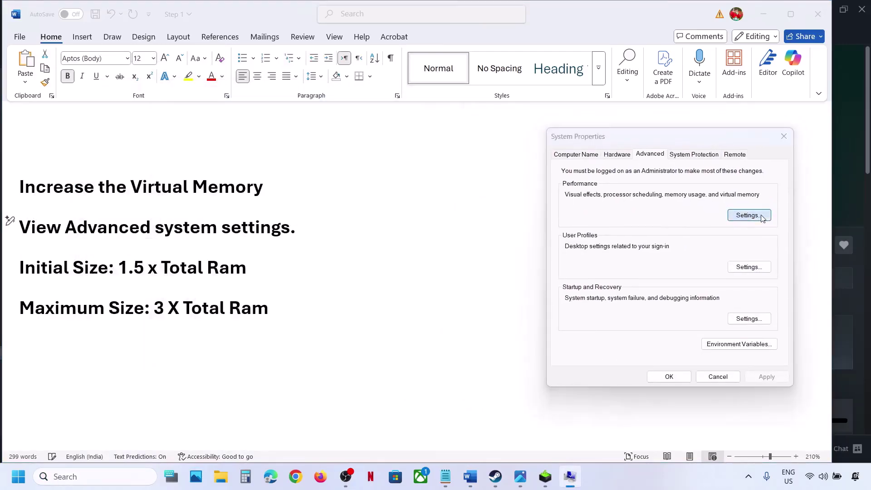
left_click(624, 129)
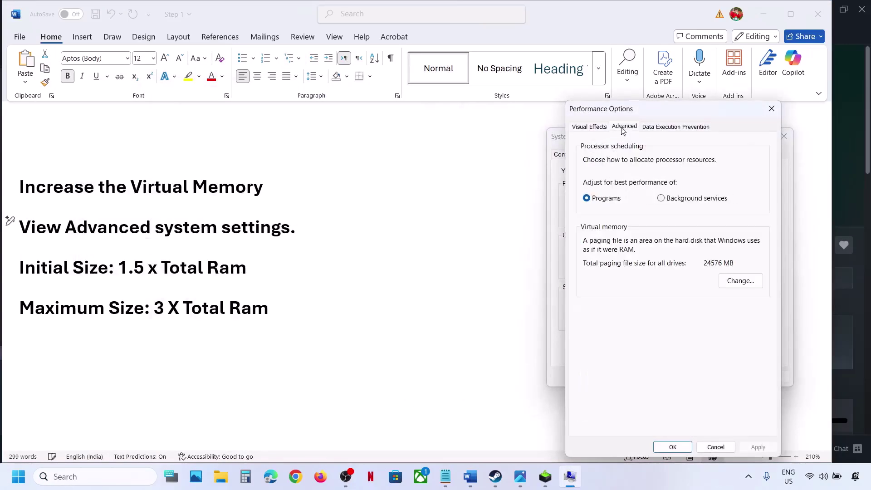
left_click(745, 281)
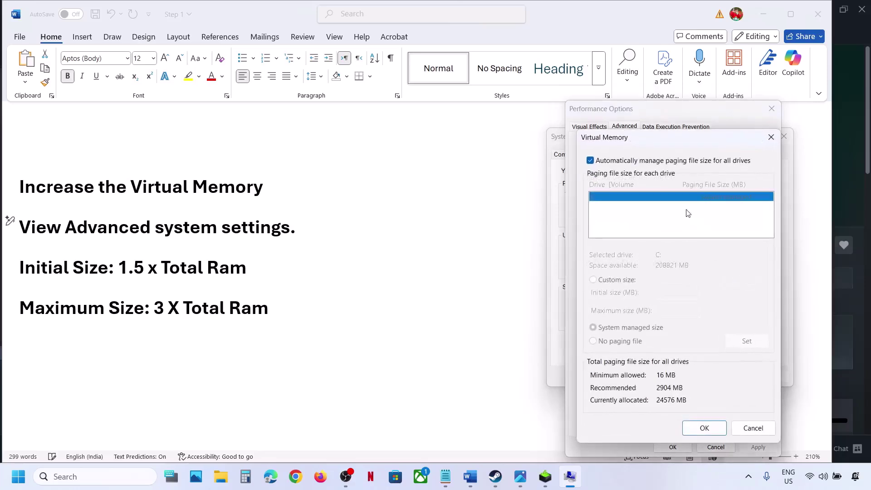
left_click(591, 161)
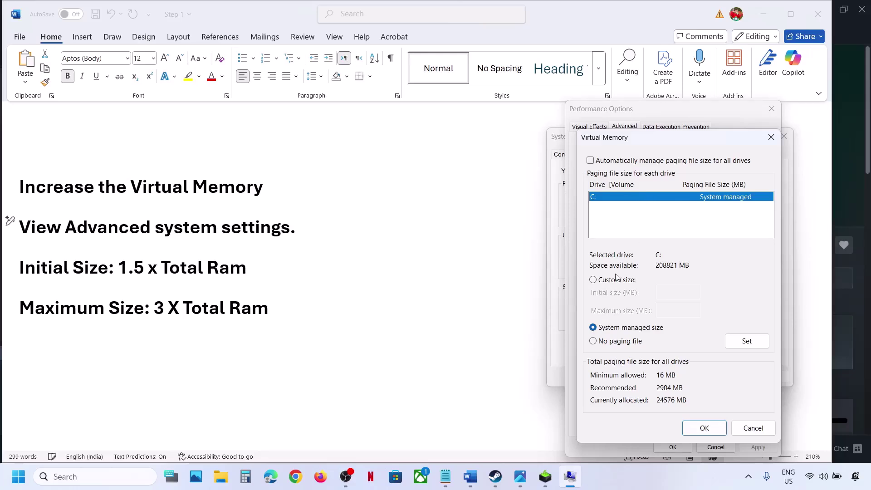
left_click(596, 282)
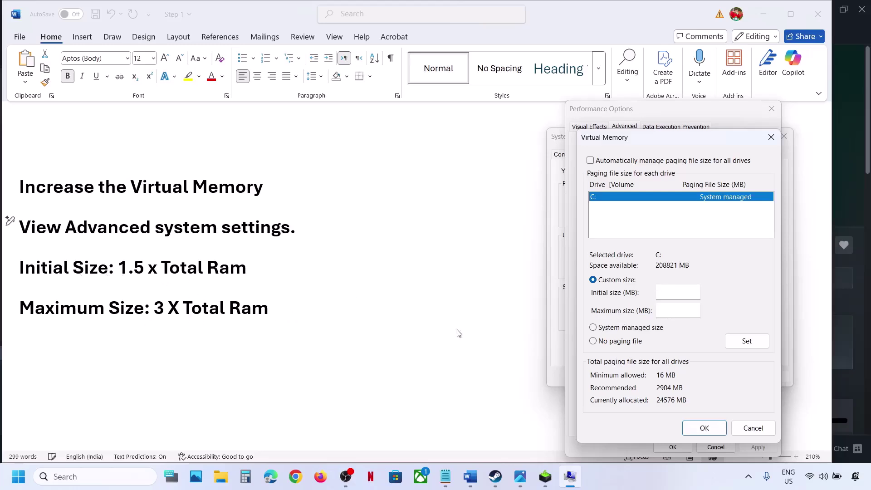
Open the About page in the Windows system settings and examine the amount of installed RAM
key("super+i")
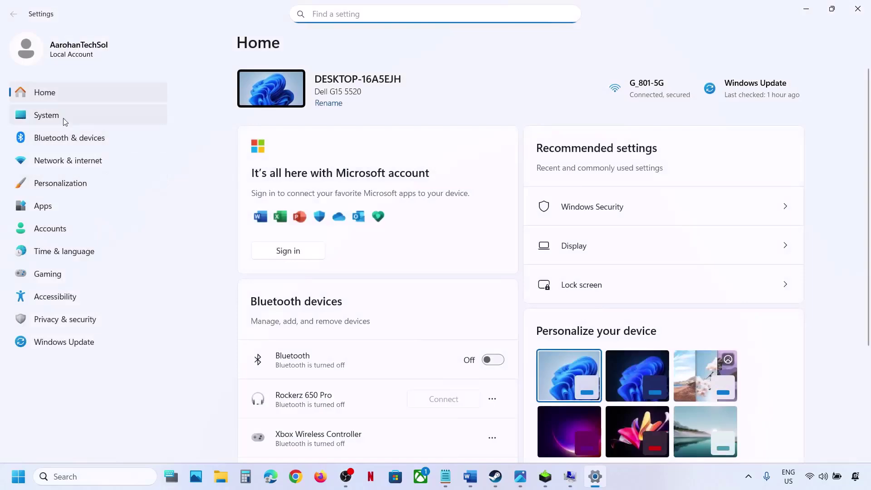
left_click(64, 121)
scroll(347, 411, "down", 5)
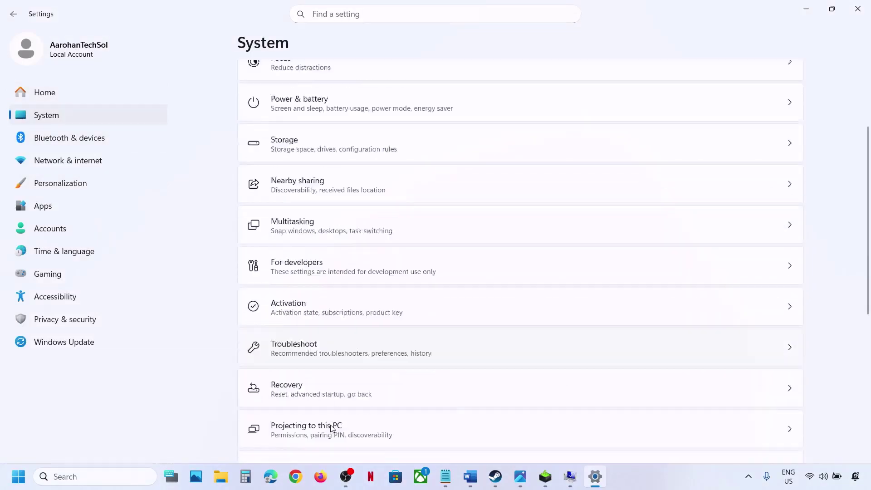
scroll(325, 408, "down", 5)
left_click(308, 400)
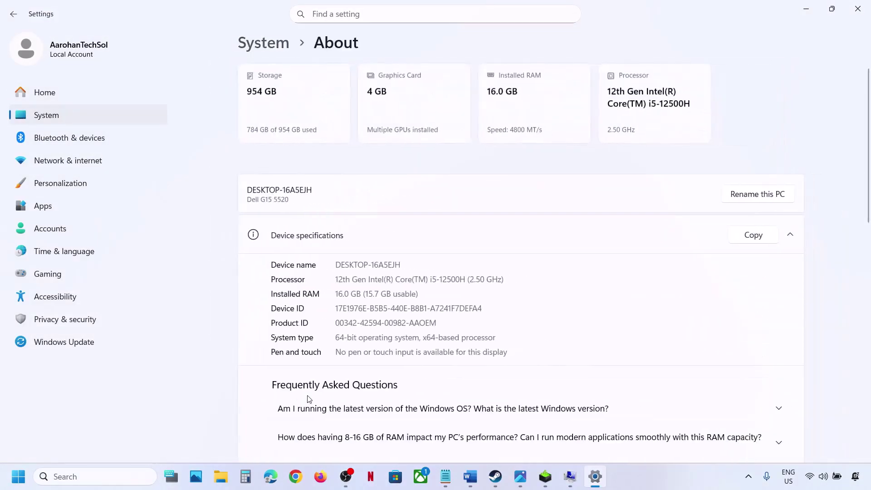
left_click_drag(336, 294, 363, 294)
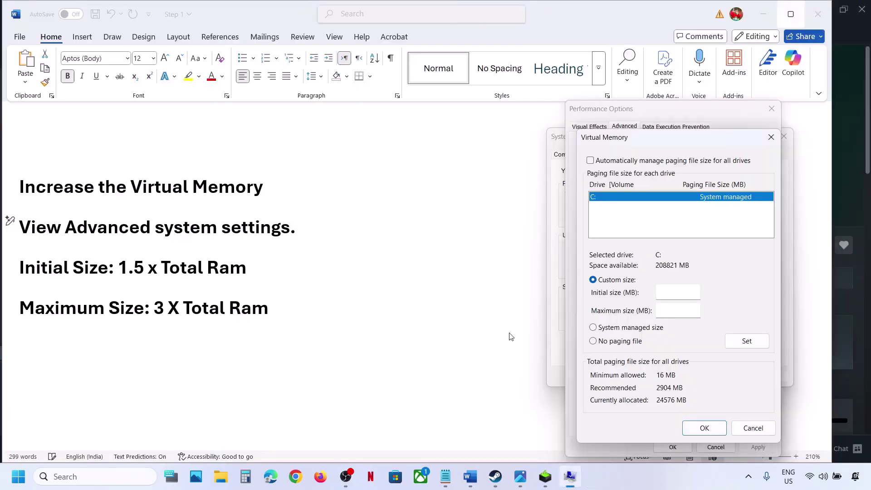
Calculate 16 × 1024 × 1.5 in Calculator and enter 24576 MB as the initial paging file size
left_click(246, 476)
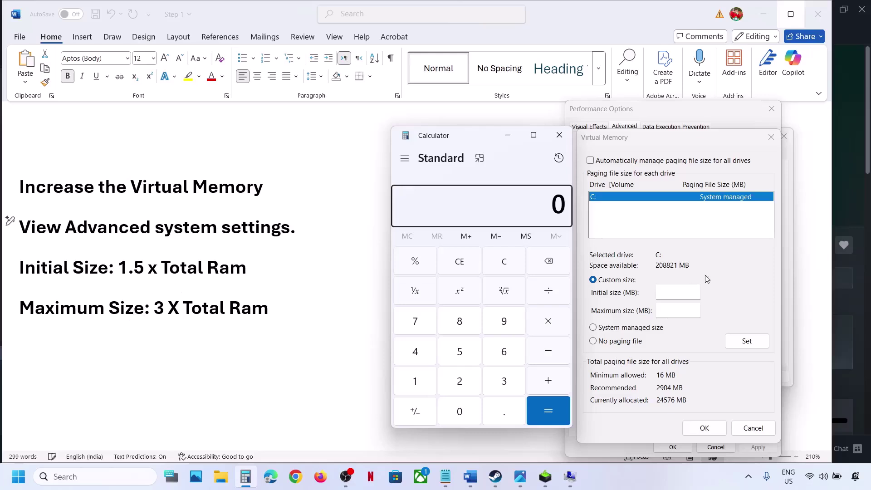
left_click(507, 265)
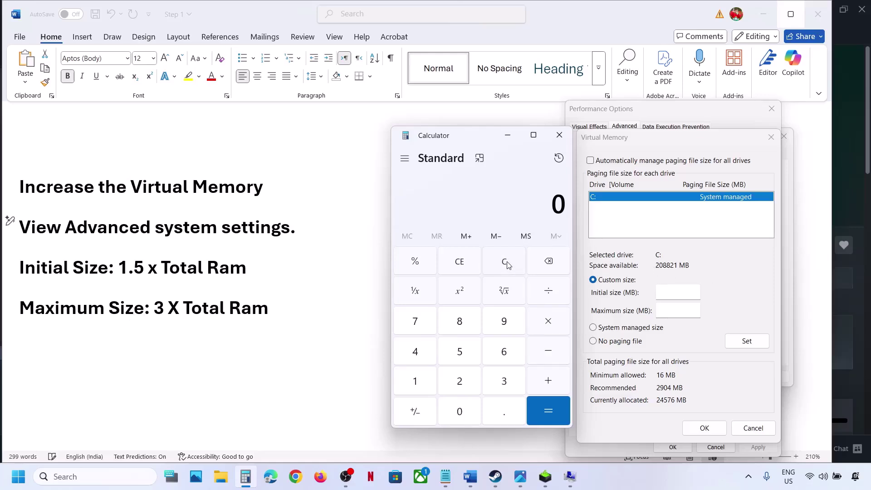
type("16 × 1024")
key("Return")
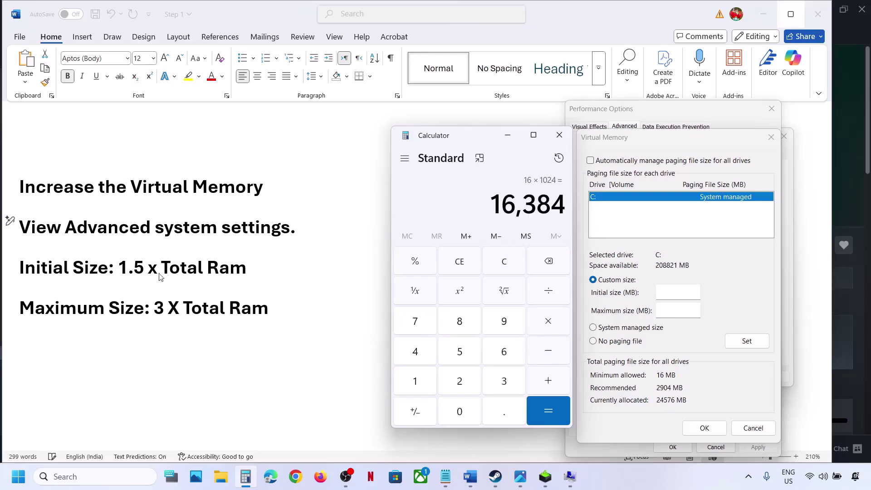
left_click(551, 326)
type("1.5")
key("Return")
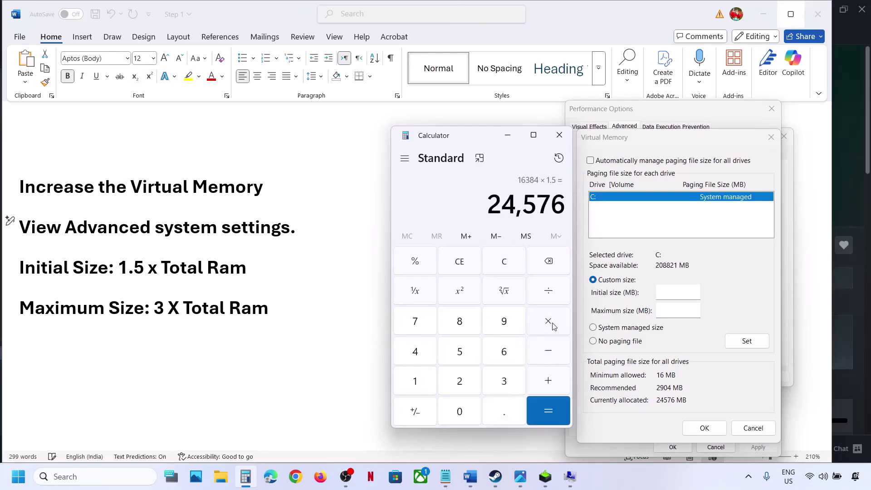
left_click(681, 293)
type("24576")
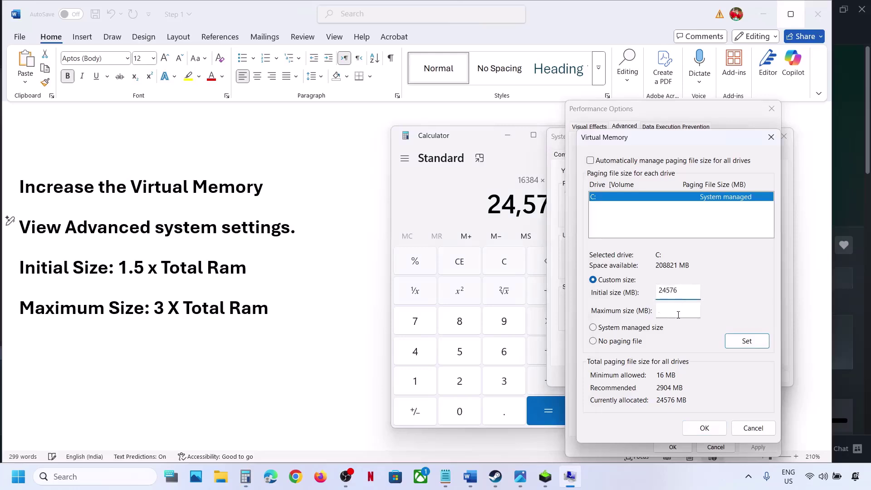
Calculate 16 × 1024 × 3 in Calculator and enter 49152 MB as the maximum paging file size
left_click(678, 314)
left_click(505, 263)
type("16 × ")
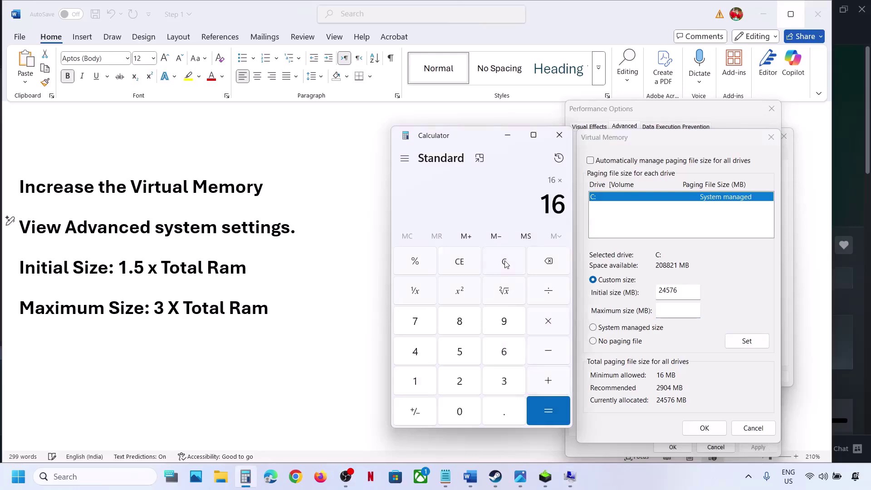
type("1024")
key("Return")
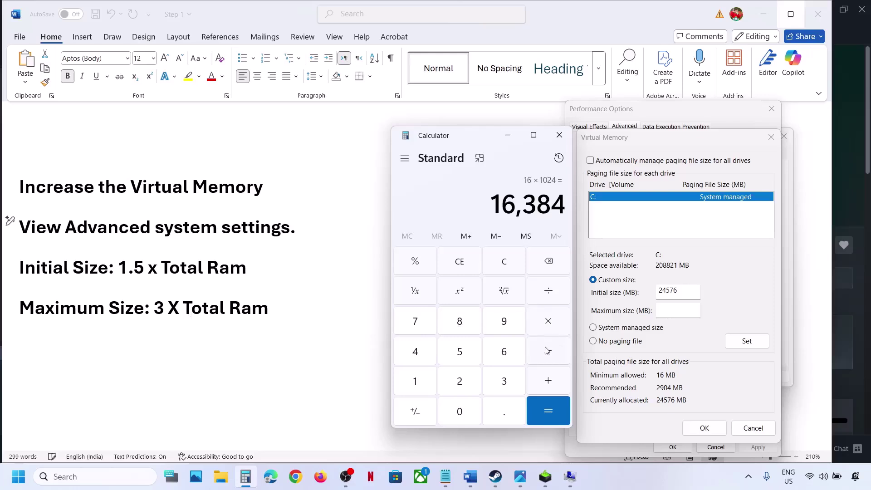
left_click(552, 330)
key("3")
key("Return")
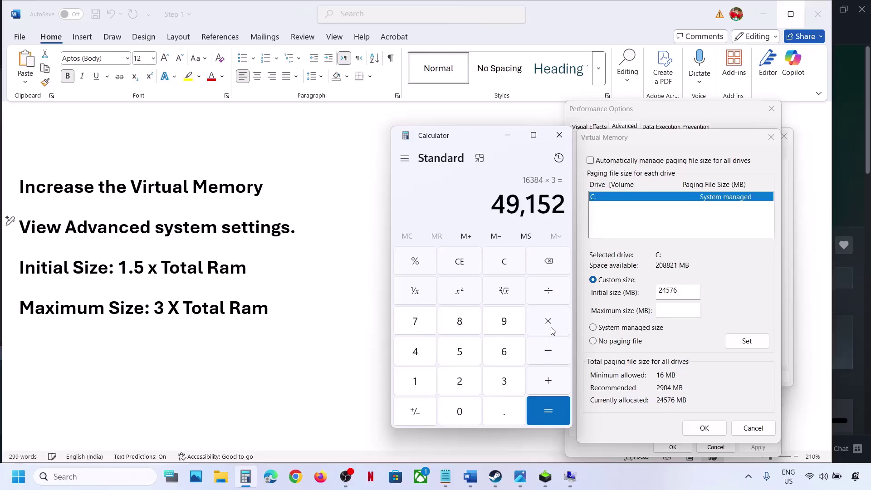
left_click(673, 309)
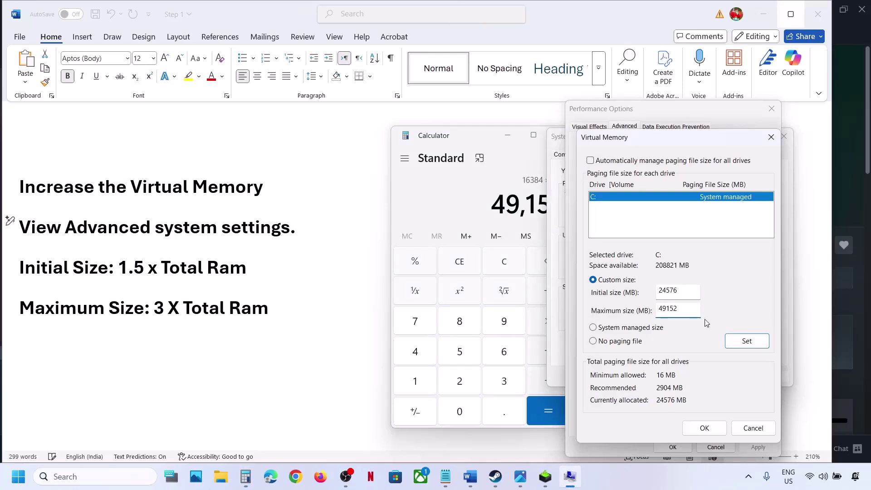
Assign the custom paging file size to drive C: and accept the Virtual Memory, Performance Options and System Properties dialogs
left_click(748, 343)
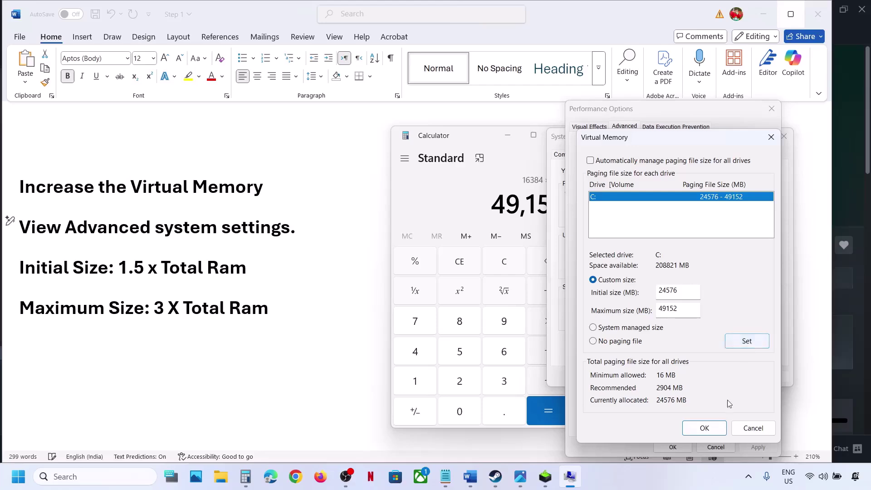
left_click(705, 427)
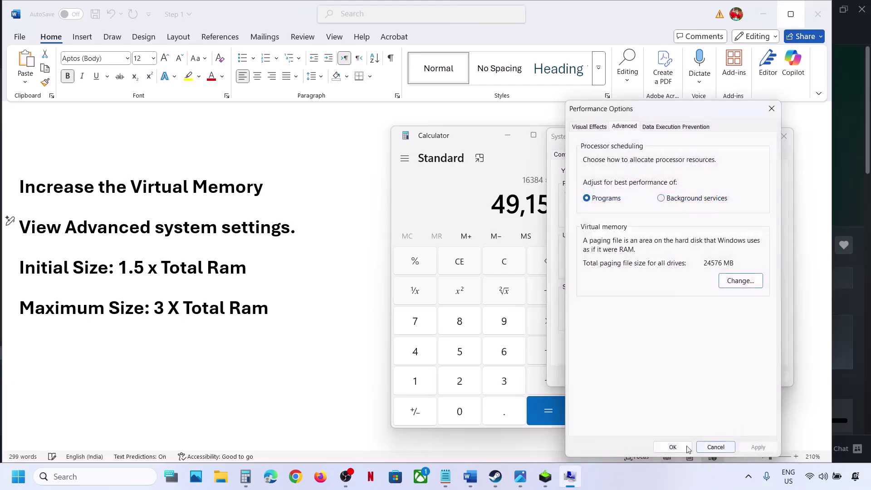
left_click(673, 448)
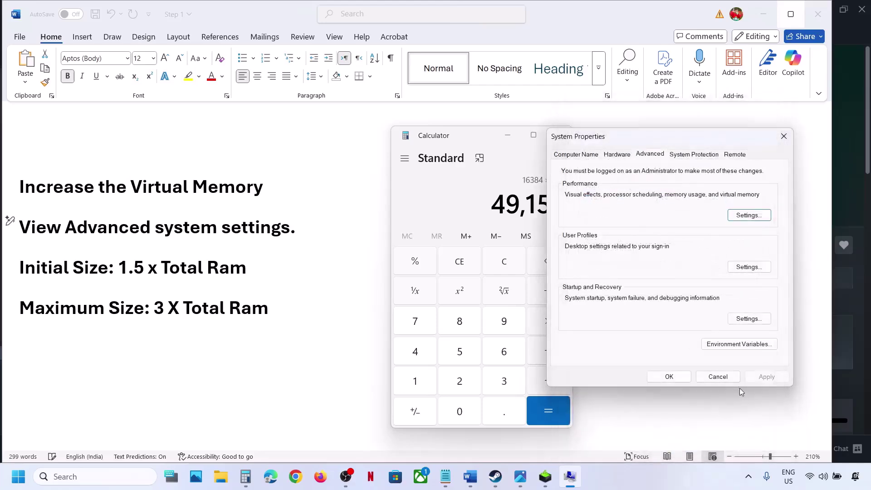
left_click(670, 376)
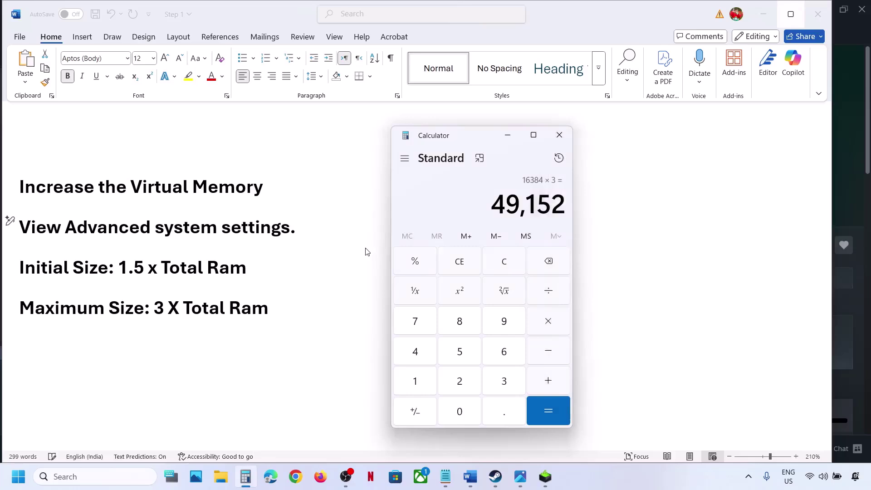
Copy "View Advanced system settings" from the Word document, search Windows for it and reopen the Virtual Memory settings
triple_click(292, 228)
key("ctrl+c")
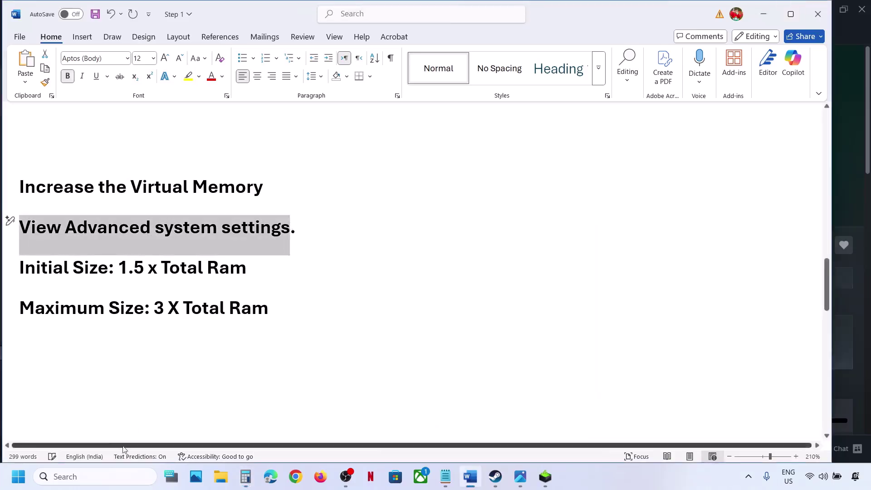
left_click(97, 477)
key("ctrl+v")
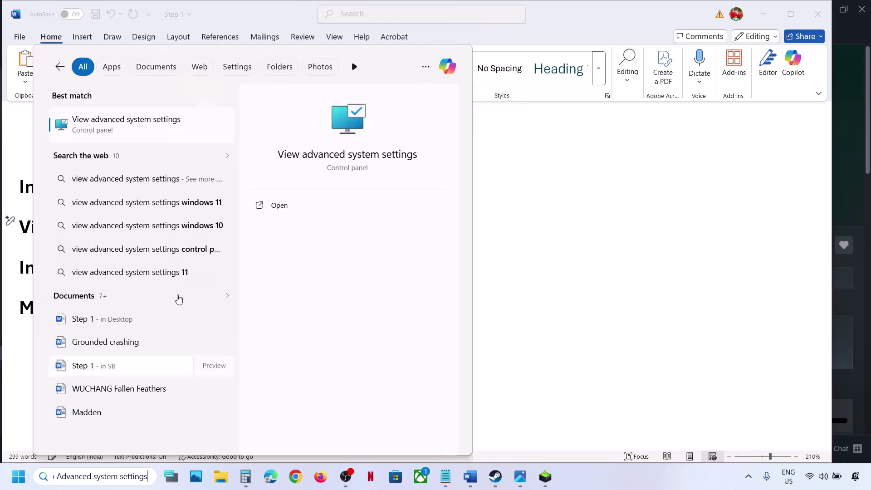
left_click(130, 132)
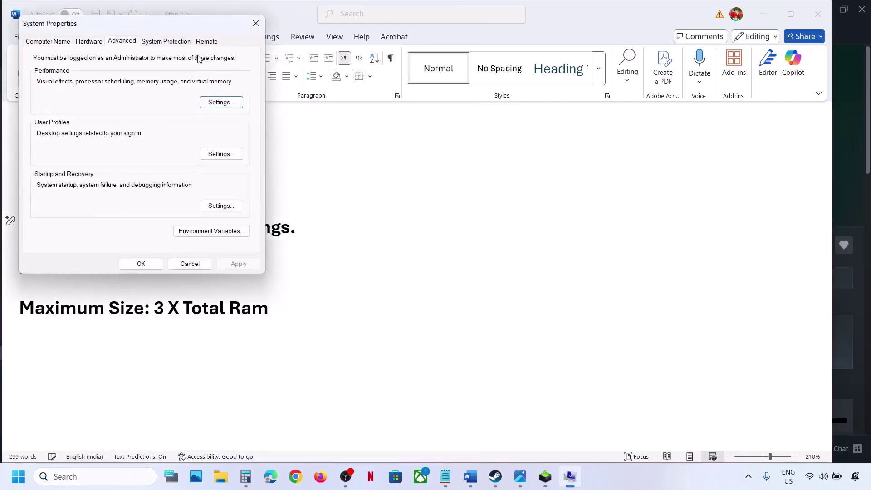
left_click(220, 102)
left_click(104, 84)
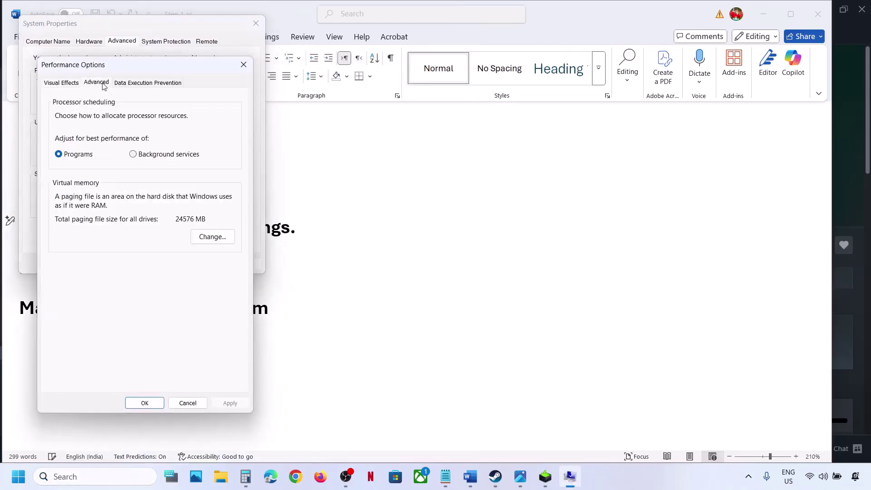
left_click(212, 236)
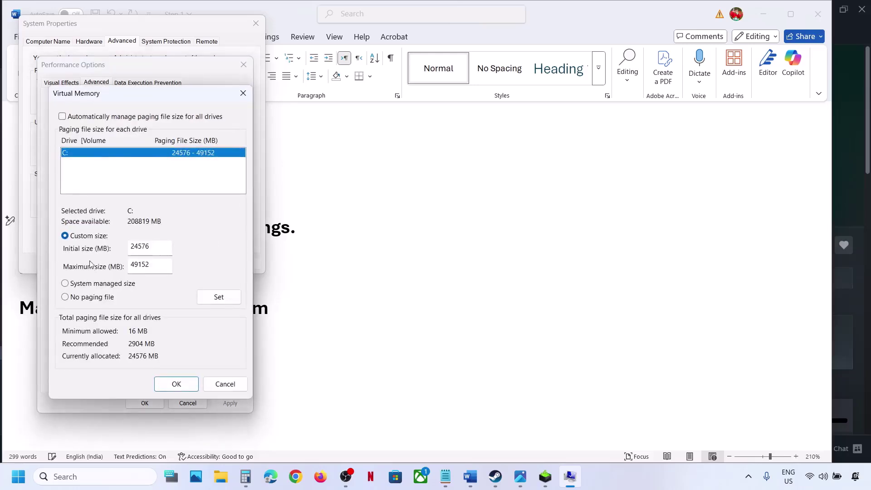
Set drive C: to a system managed paging file size, accept the dialogs and dismiss the restart request
left_click(66, 284)
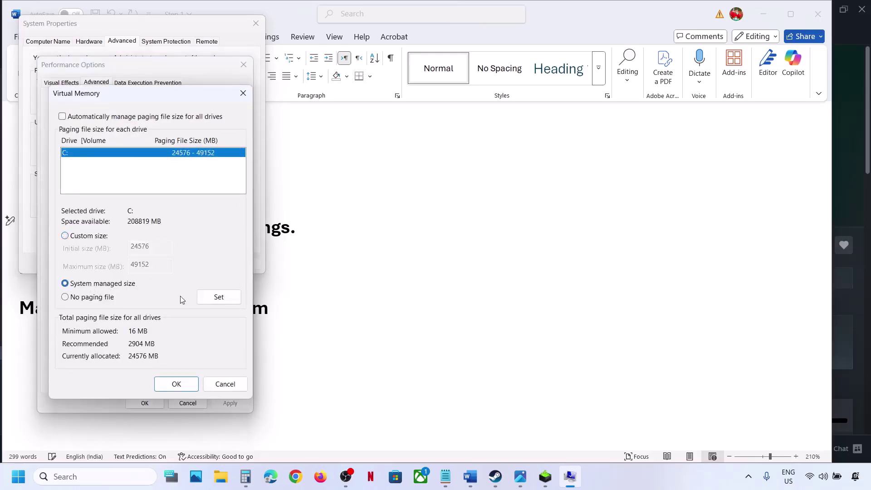
left_click(217, 299)
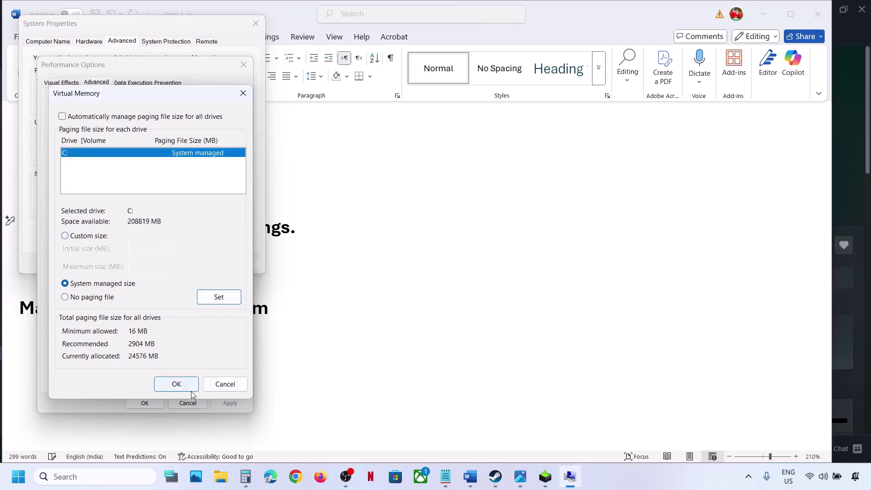
left_click(177, 385)
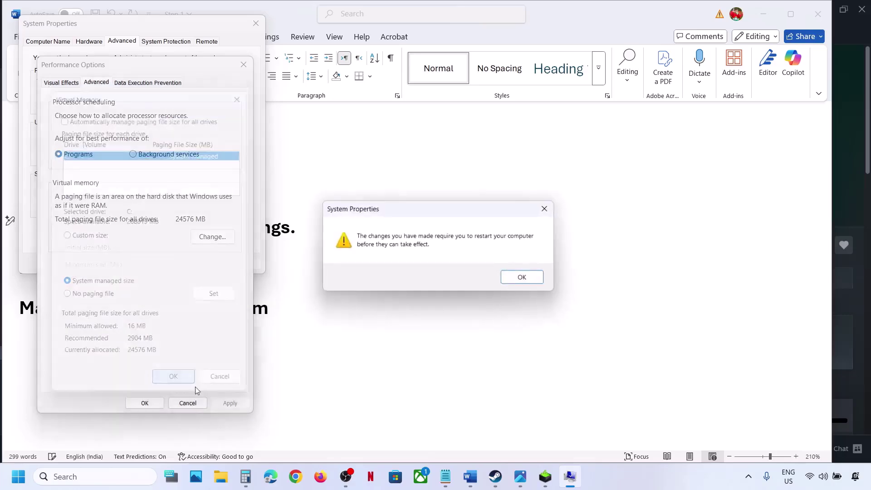
left_click(526, 278)
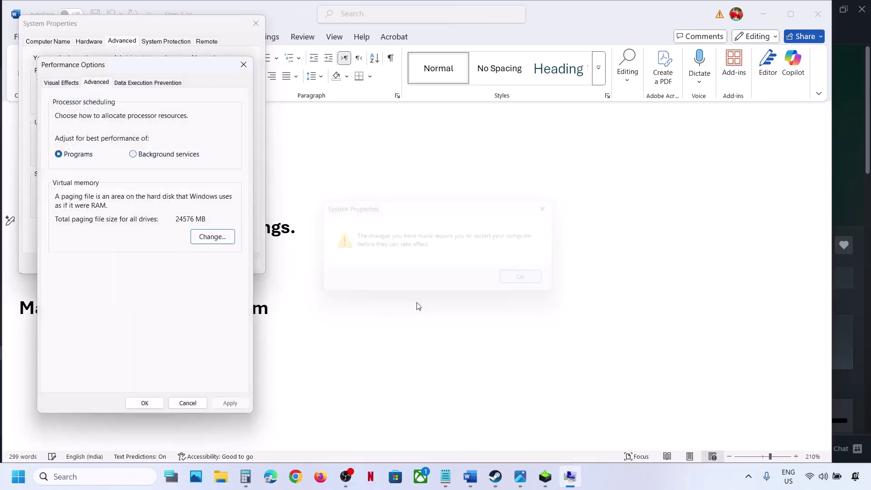
left_click(152, 407)
left_click(140, 263)
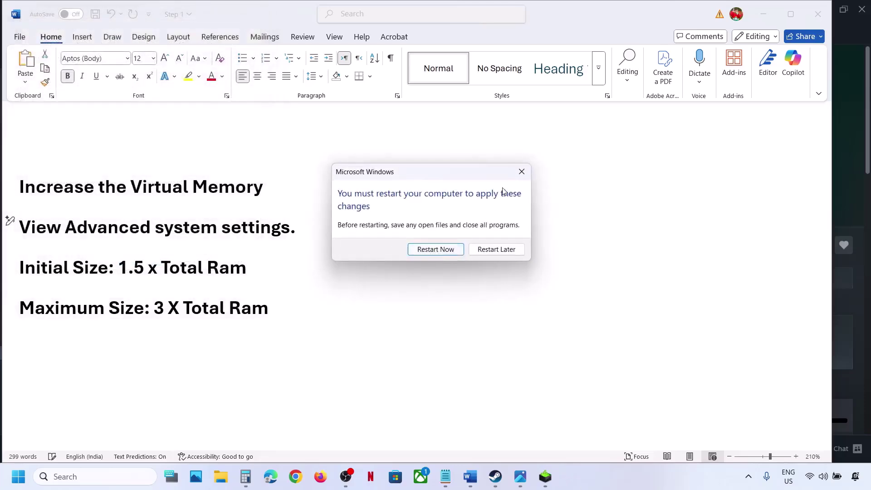
left_click(522, 172)
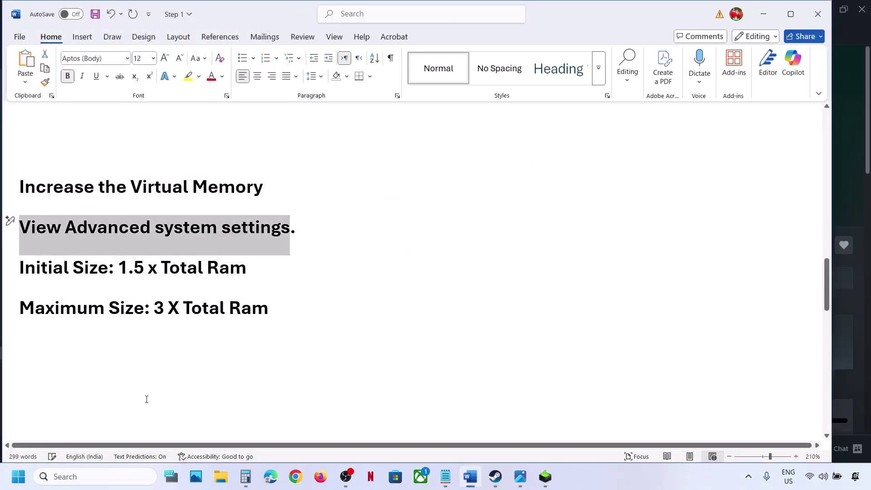
Return to the Virtual Memory settings through Windows search, enable automatic paging file management for all drives and accept the dialogs
left_click(94, 476)
key("ctrl+v")
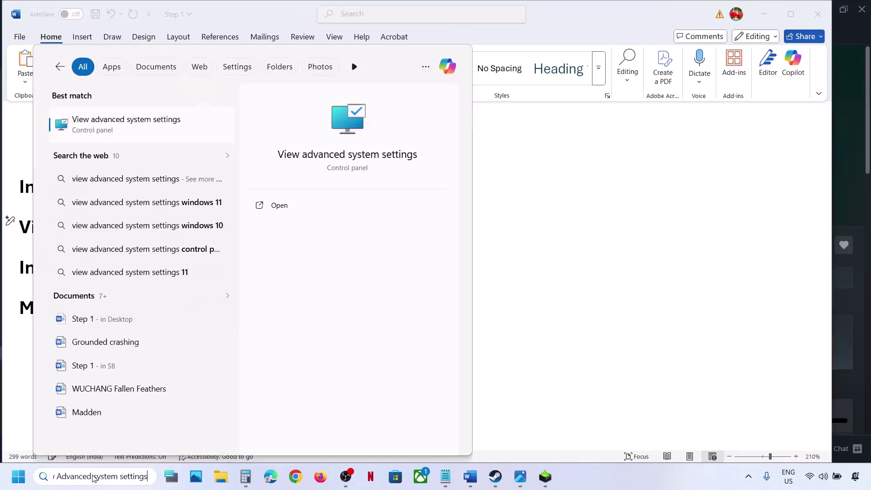
left_click(100, 116)
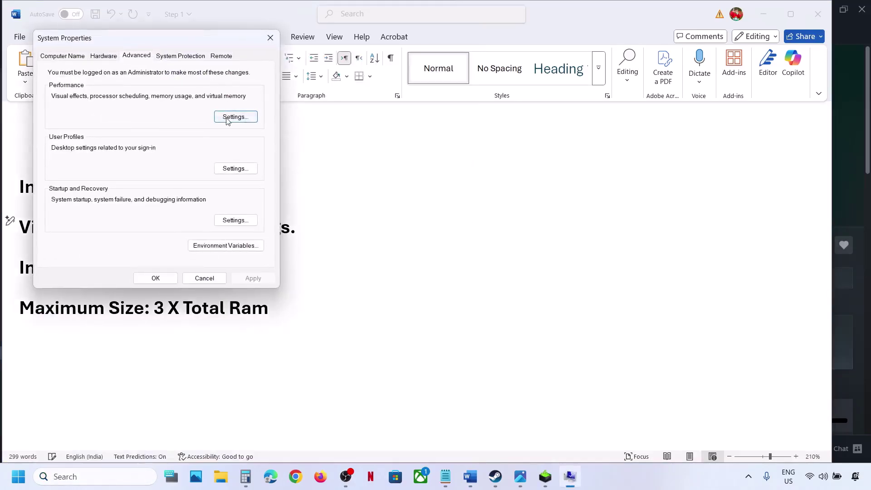
left_click(228, 119)
left_click(116, 99)
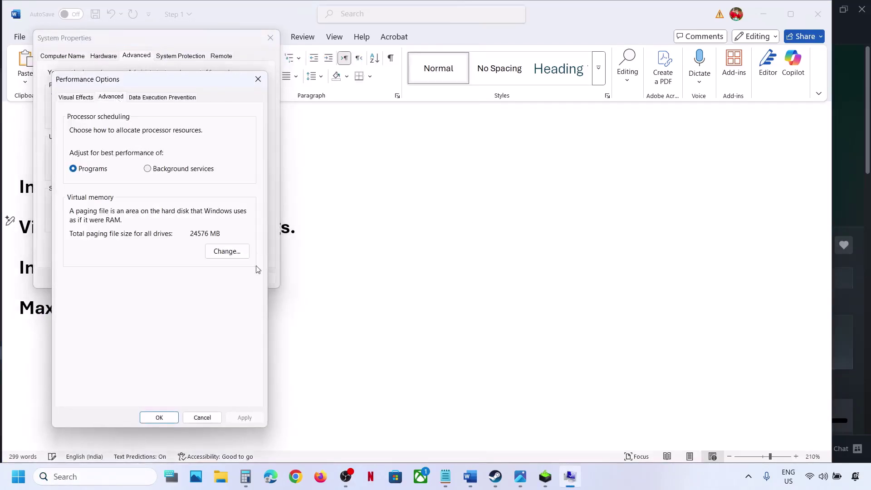
left_click(230, 251)
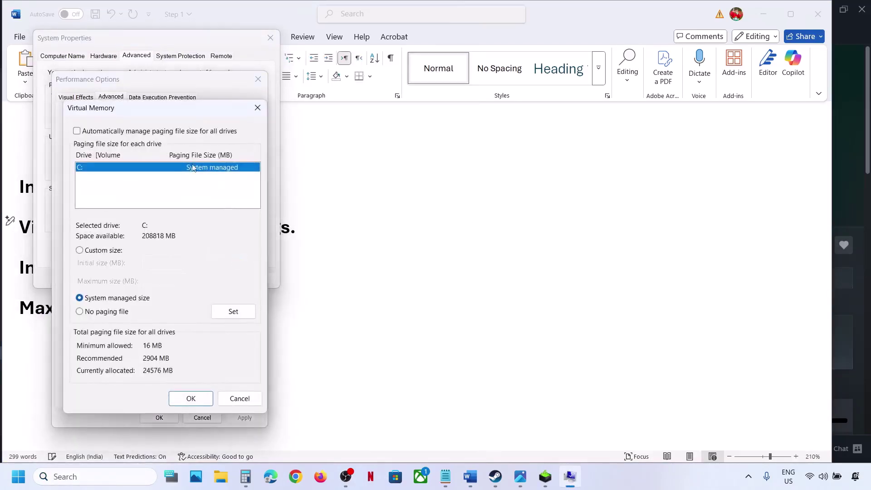
left_click(78, 132)
left_click(187, 399)
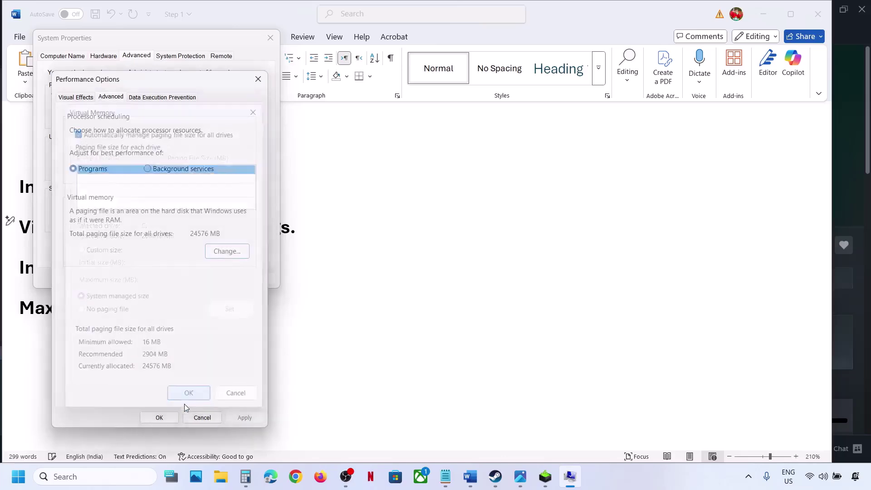
left_click(159, 418)
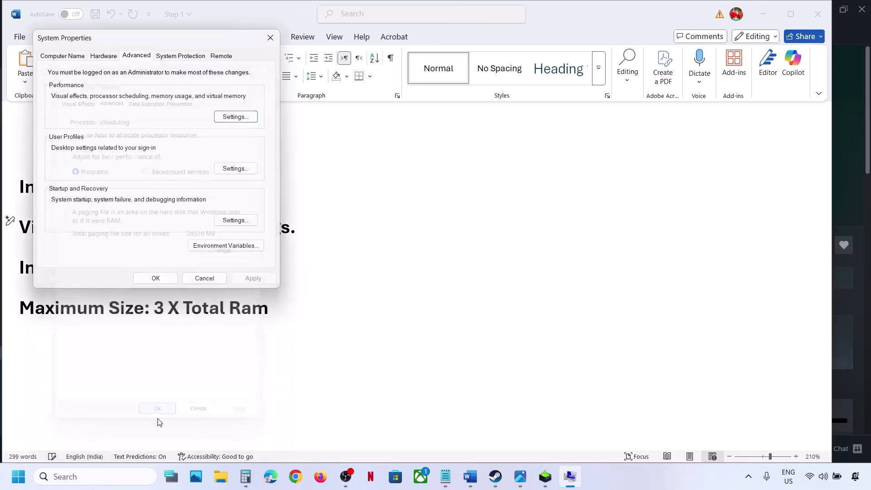
left_click(155, 279)
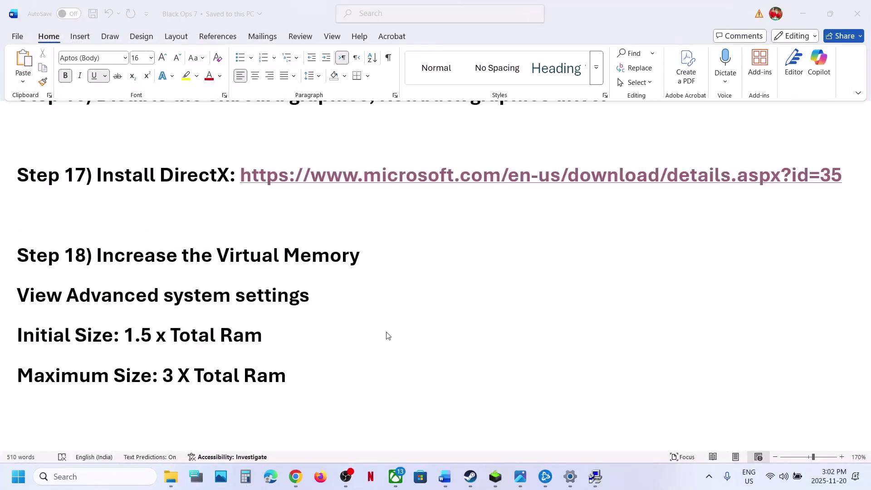
Read step 19 in the document, check for Windows updates in Settings and bring up the computer's restart option
scroll(387, 335, "down", 2)
scroll(386, 335, "down", 2)
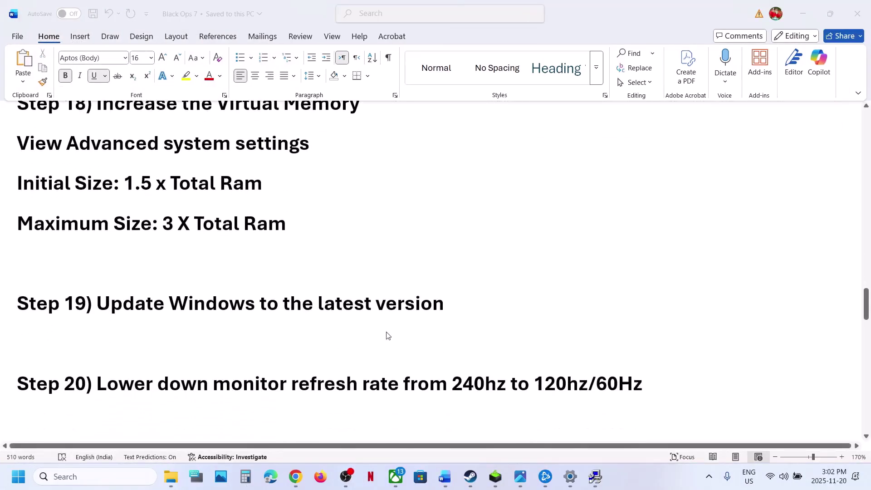
scroll(327, 344, "up", 2)
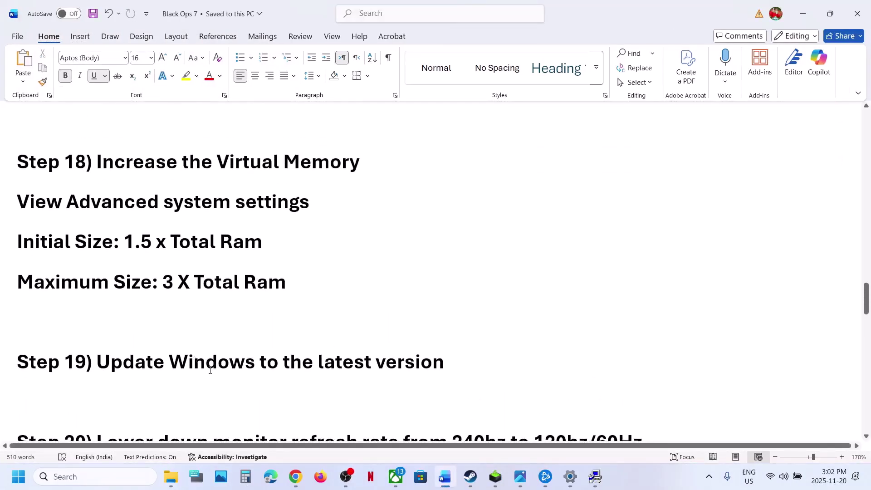
key("alt+Tab")
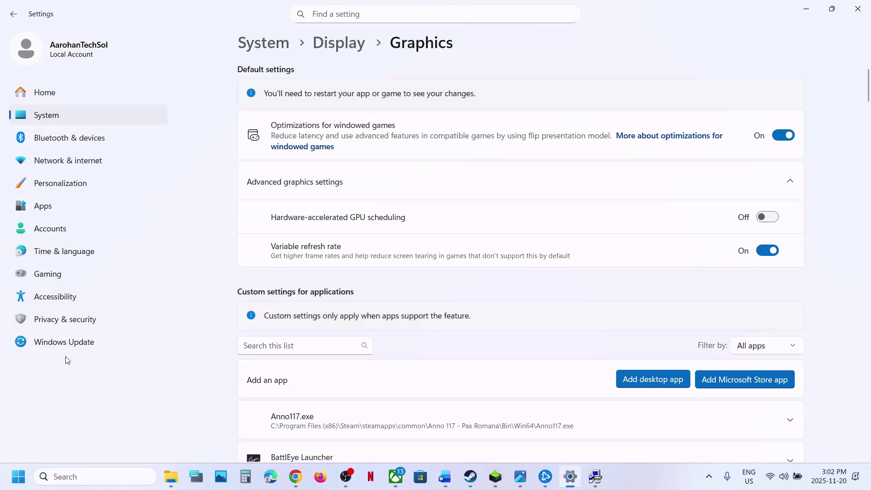
left_click(64, 342)
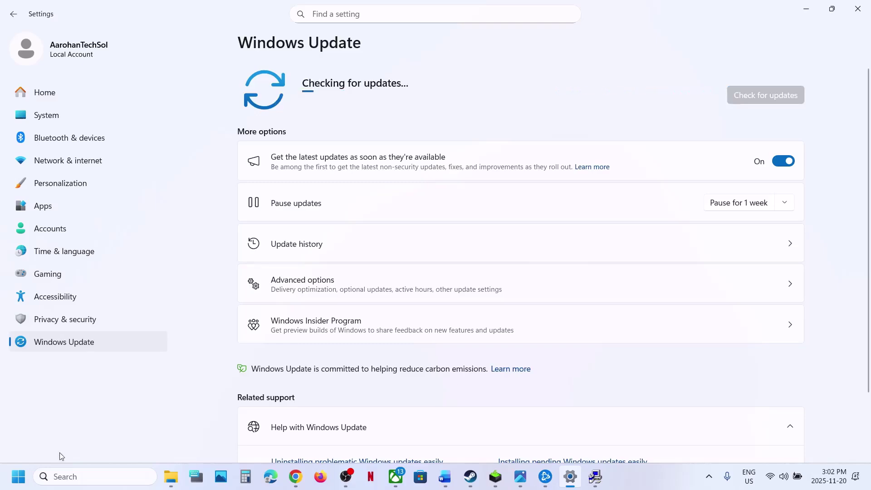
key("super")
left_click(330, 438)
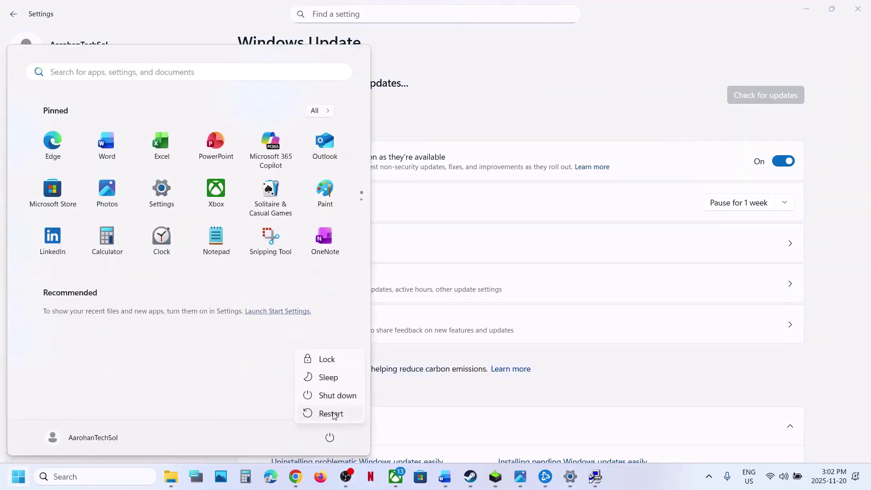
Return to the Word document and examine steps 20 and 21 on lowering the monitor refresh rate and restarting Steam/Battle.net as an administrator
left_click(444, 477)
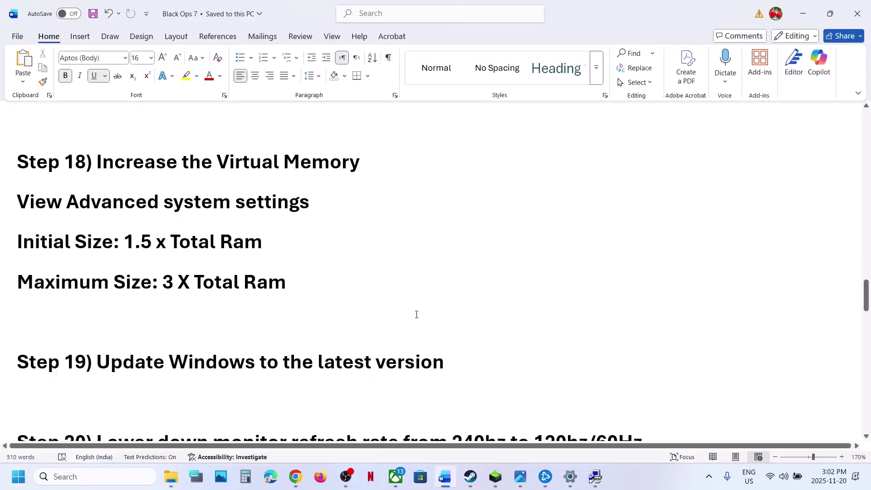
scroll(417, 315, "up", 4)
scroll(416, 315, "down", 10)
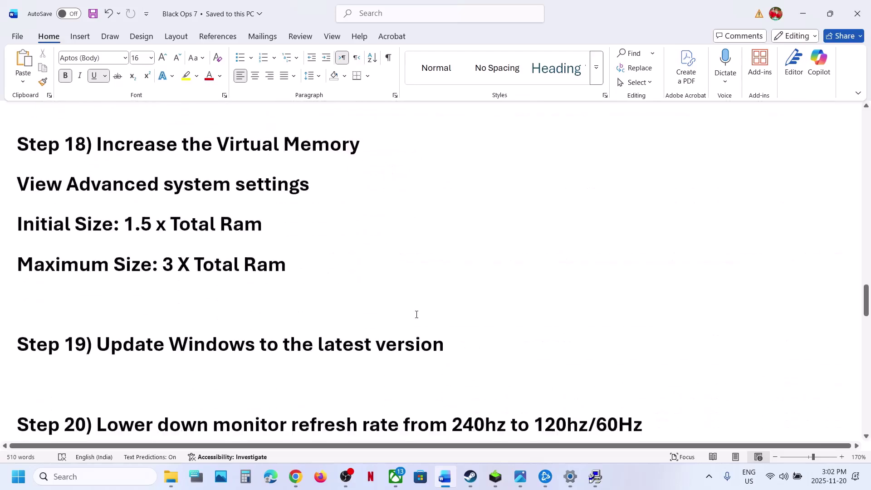
scroll(415, 312, "up", 1)
left_click_drag(213, 354, 505, 354)
left_click(500, 355)
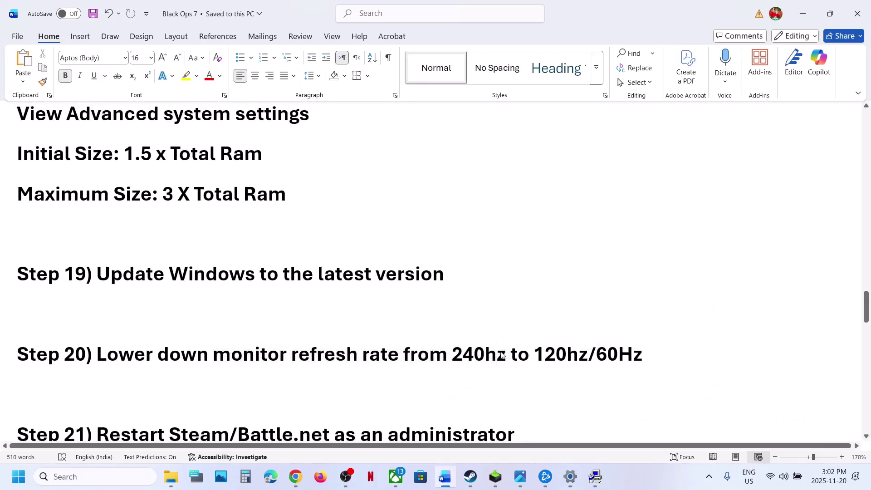
left_click_drag(439, 354, 282, 402)
left_click(282, 402)
scroll(282, 402, "down", 2)
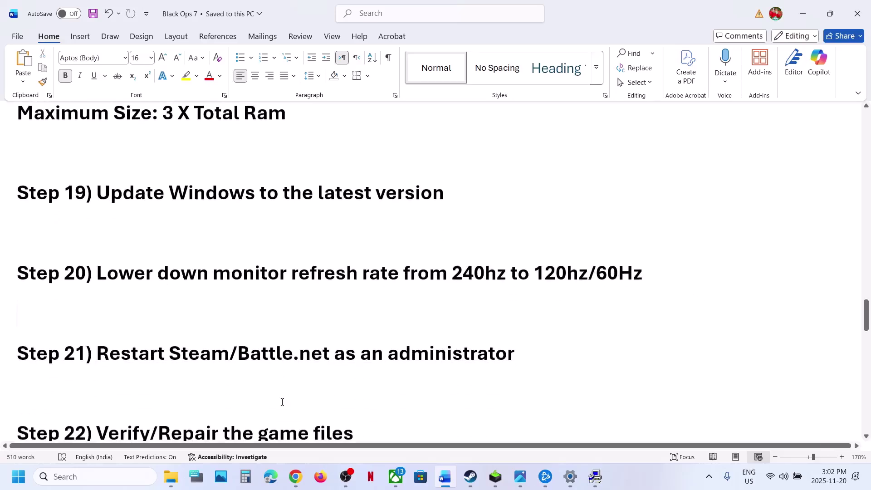
scroll(284, 393, "down", 1)
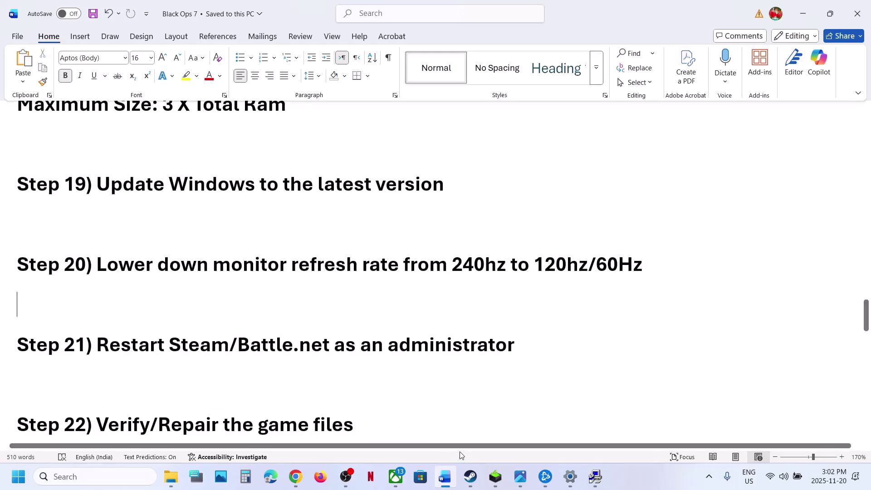
Switch to Steam, show its exit option, and search Windows for "steam" to display the run-as-administrator option
left_click(469, 473)
left_click(31, 11)
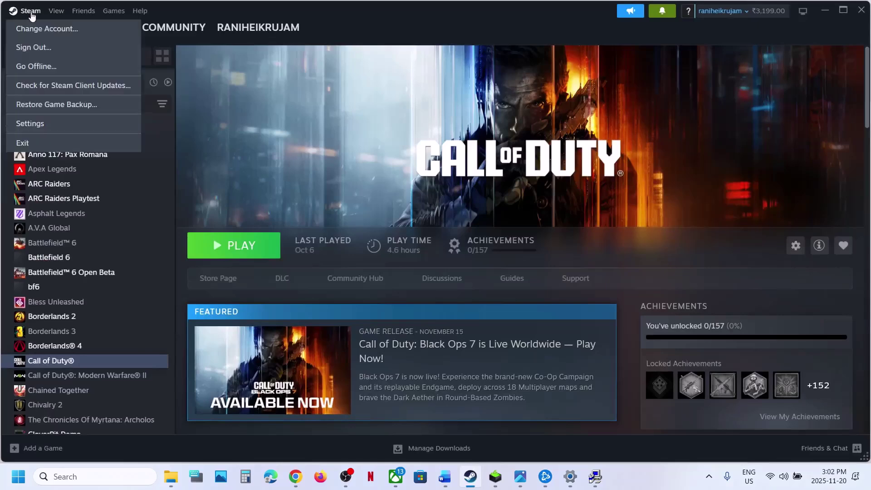
left_click(87, 481)
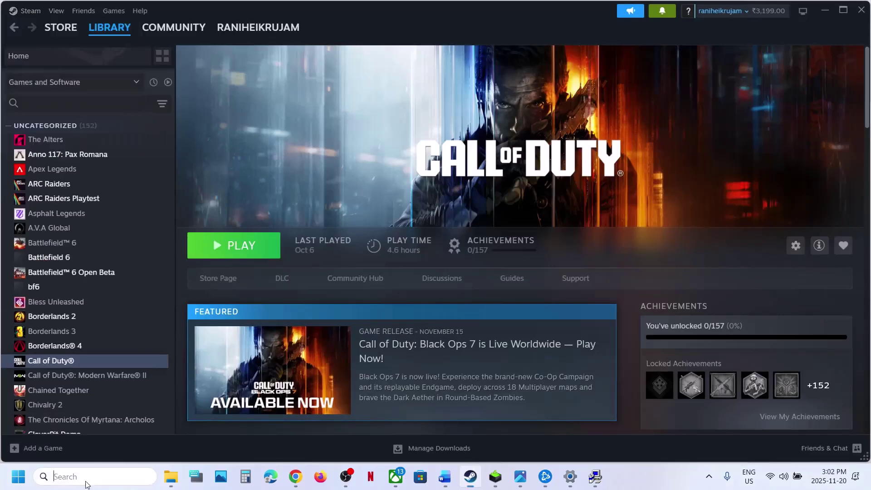
type("steam")
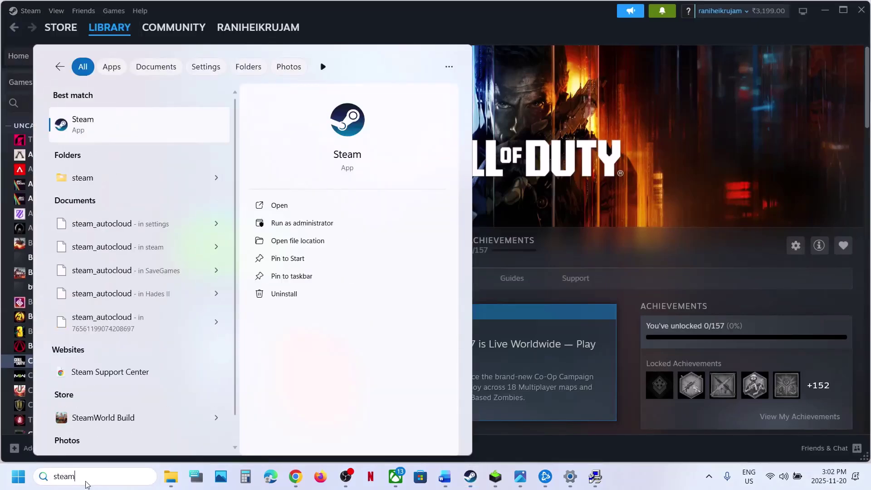
right_click(129, 109)
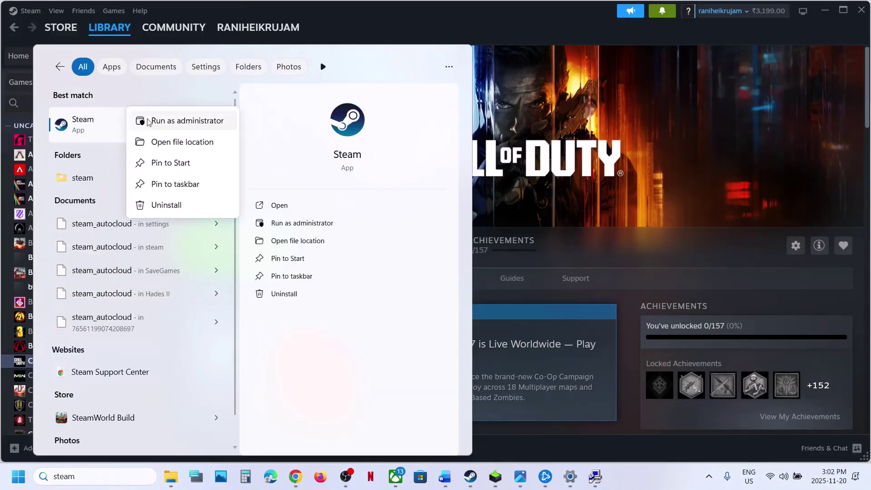
Switch to Battle.net, show its exit option, and search Windows for "battle.net" to find its launch options
left_click(552, 482)
left_click(31, 32)
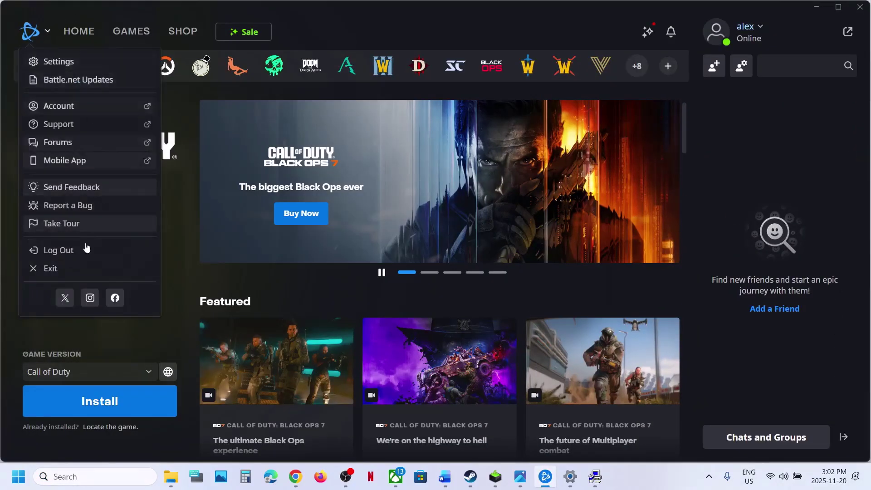
left_click(110, 475)
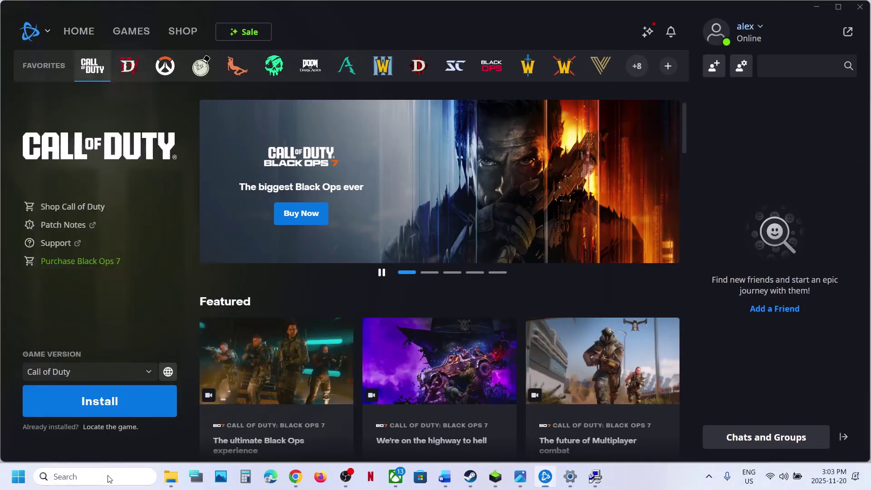
type("battle.net")
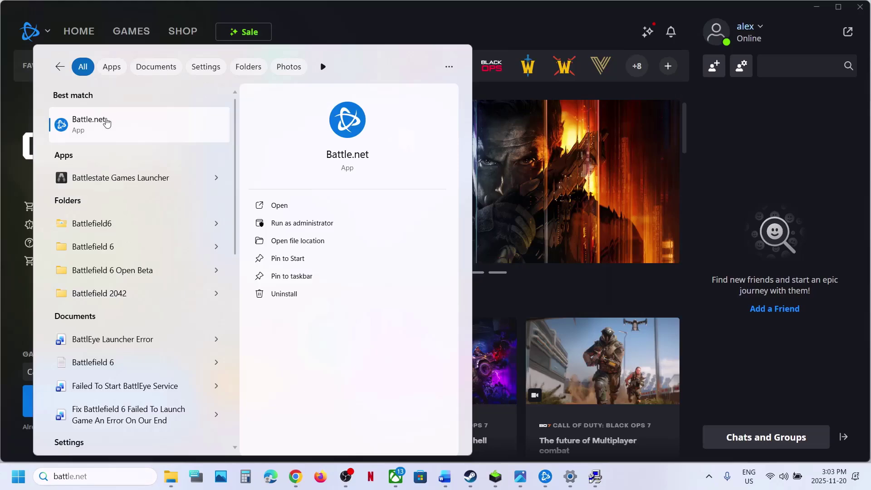
right_click(106, 122)
Read step 22 in the Word document and view the Installed Files properties of Call of Duty in Steam, including the integrity verification option
left_click(445, 479)
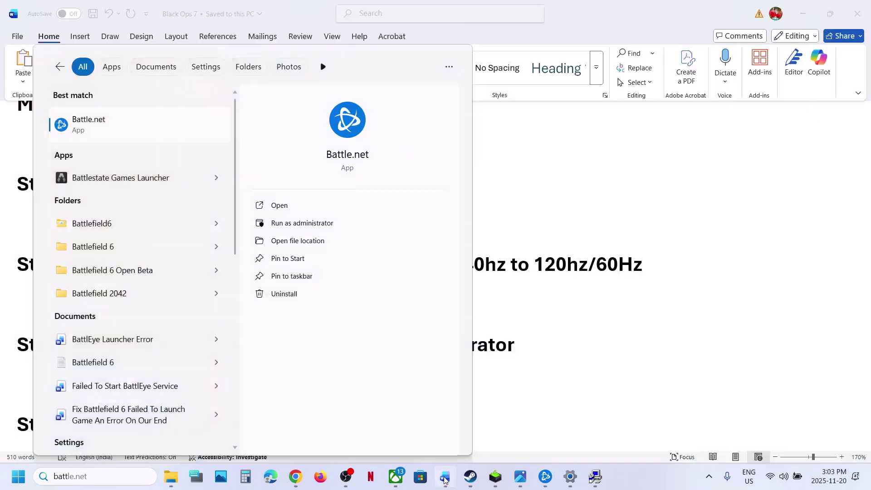
scroll(349, 305, "down", 2)
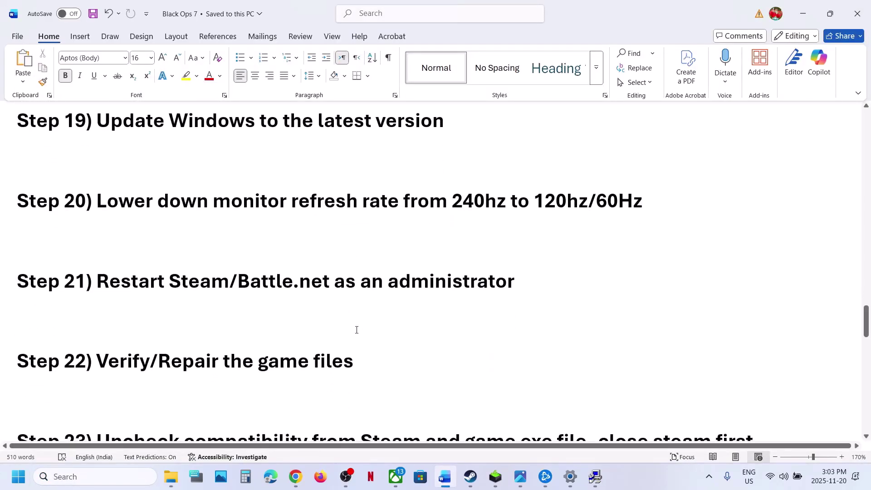
left_click(471, 477)
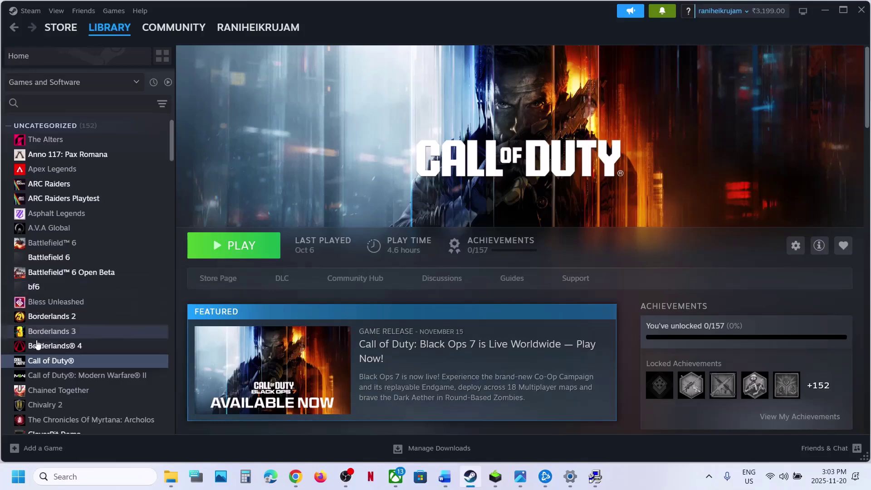
right_click(40, 361)
left_click(85, 442)
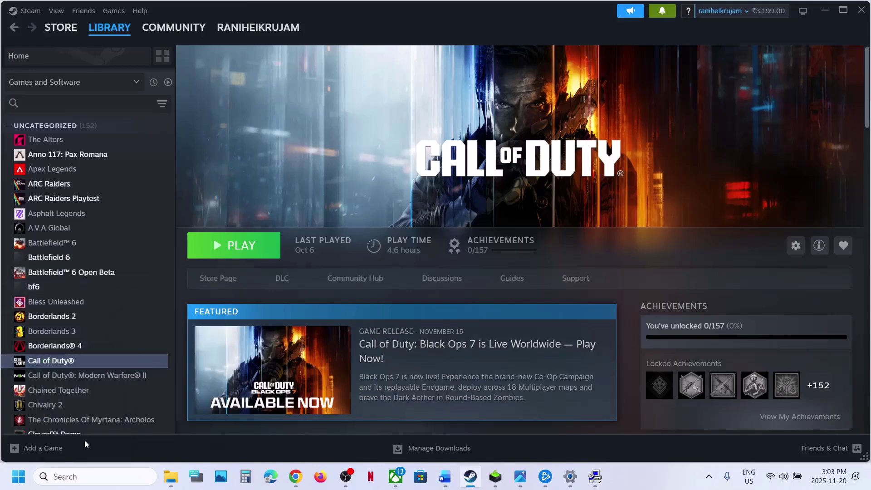
left_click(249, 168)
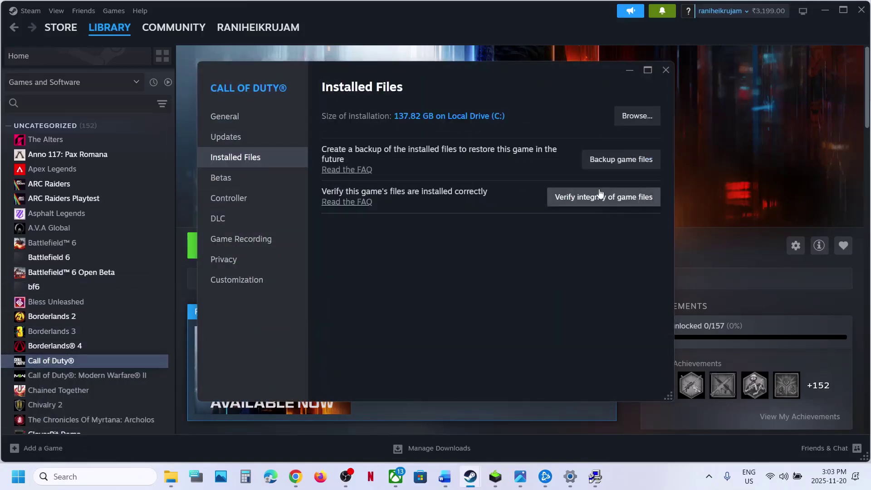
left_click(667, 71)
Look at the Call of Duty page in Battle.net, return to Word and highlight "compatibility from Steam" in step 23
left_click(546, 478)
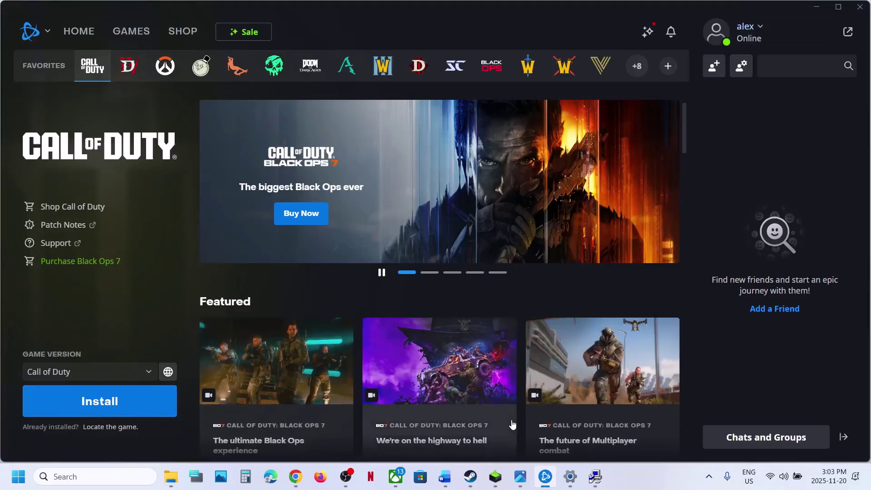
left_click(445, 476)
scroll(363, 345, "down", 3)
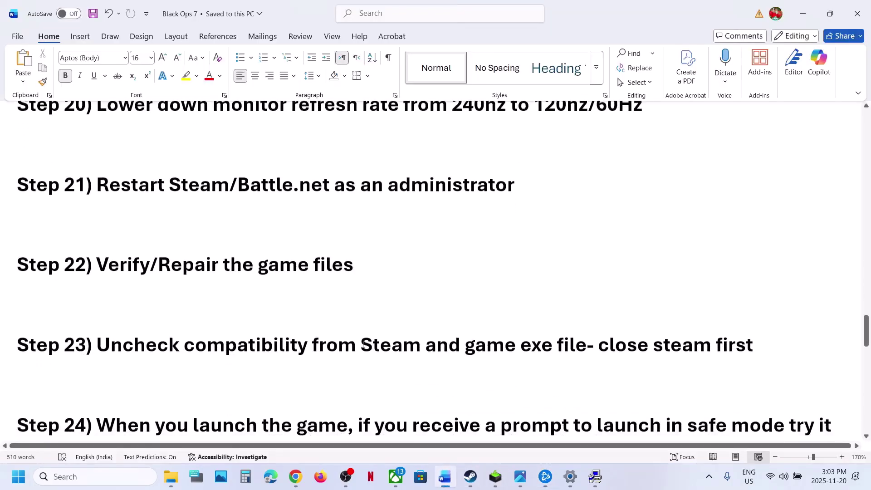
scroll(363, 345, "up", 1)
left_click_drag(194, 388, 424, 382)
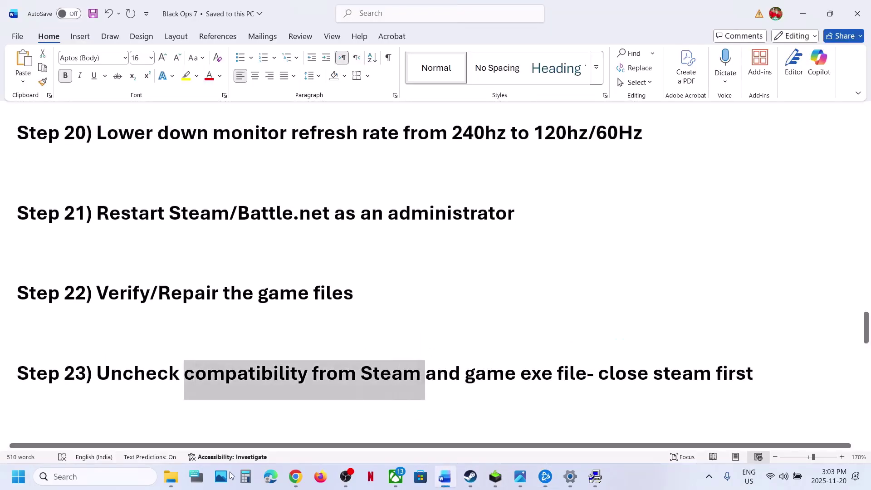
Search Windows for Steam and follow its shortcut to the installation folder containing the steam application
left_click(91, 477)
type("steam")
key("Delete")
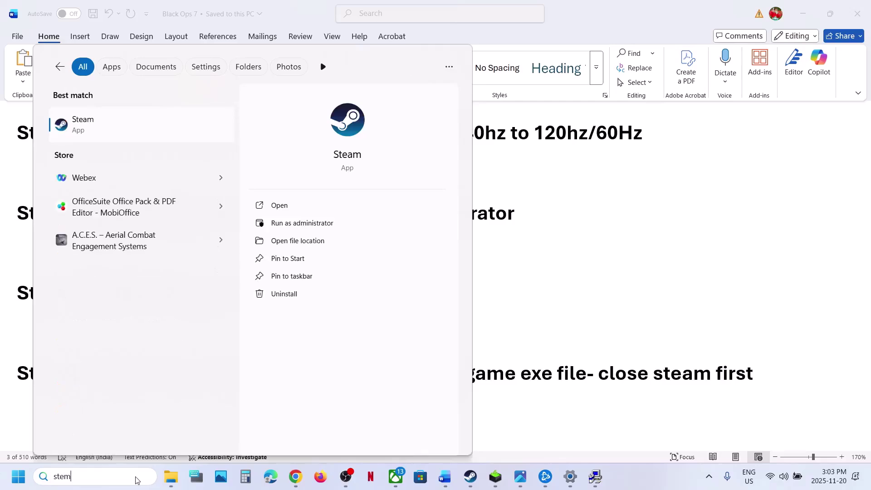
right_click(98, 141)
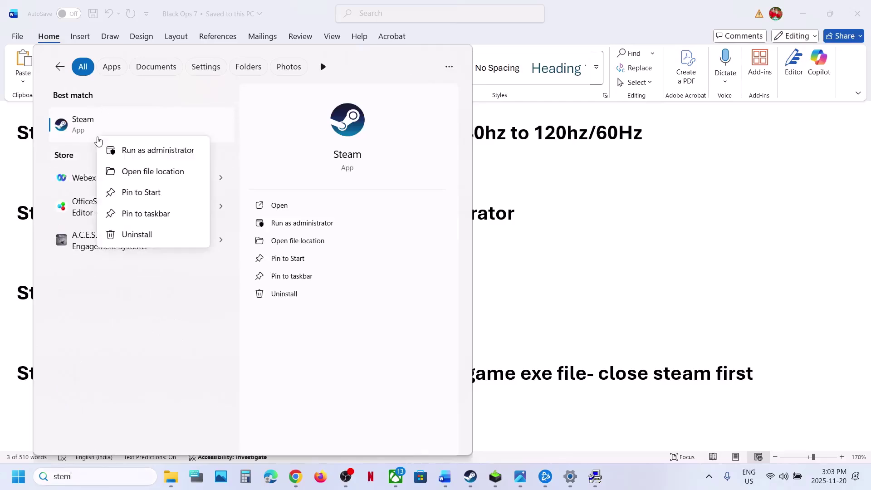
left_click(145, 173)
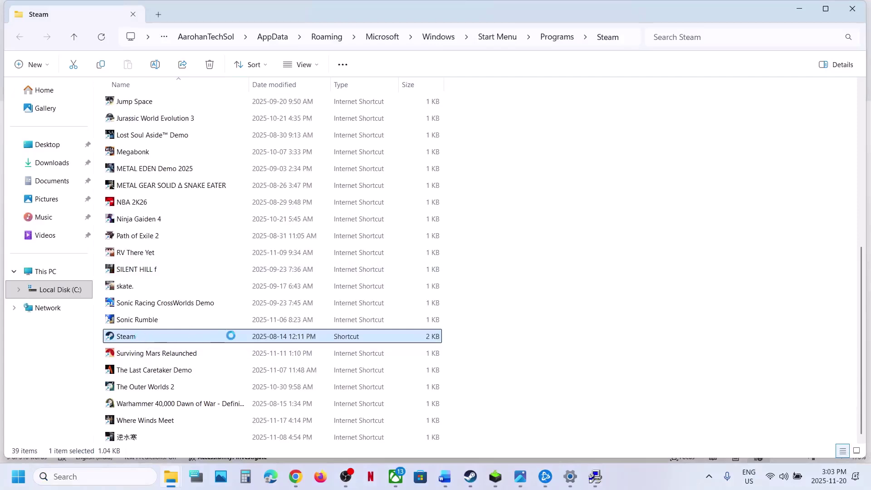
key("shift+F10")
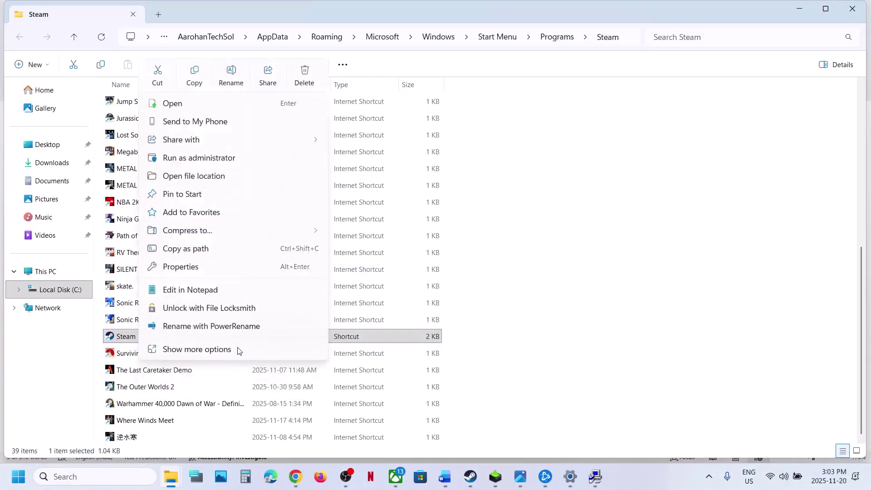
left_click(195, 177)
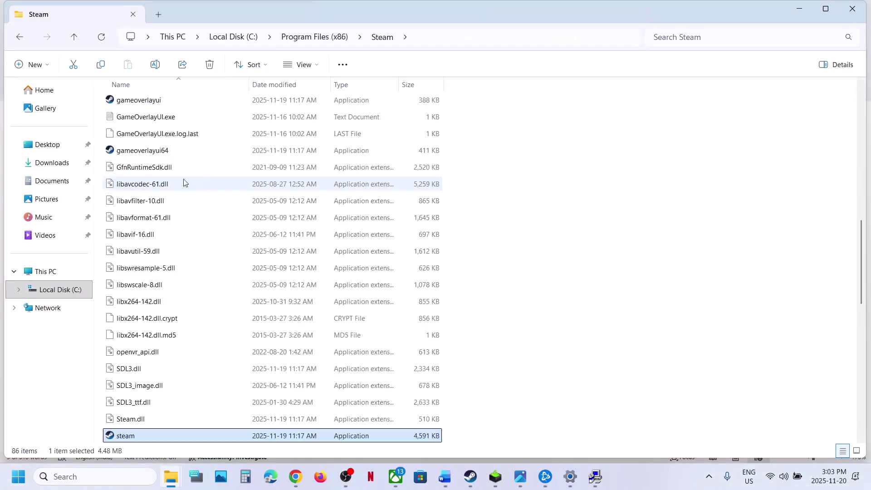
Open the steam application's compatibility properties, keep every compatibility mode and settings option unchecked, and apply and accept the dialog
scroll(155, 368, "down", 2)
right_click(125, 344)
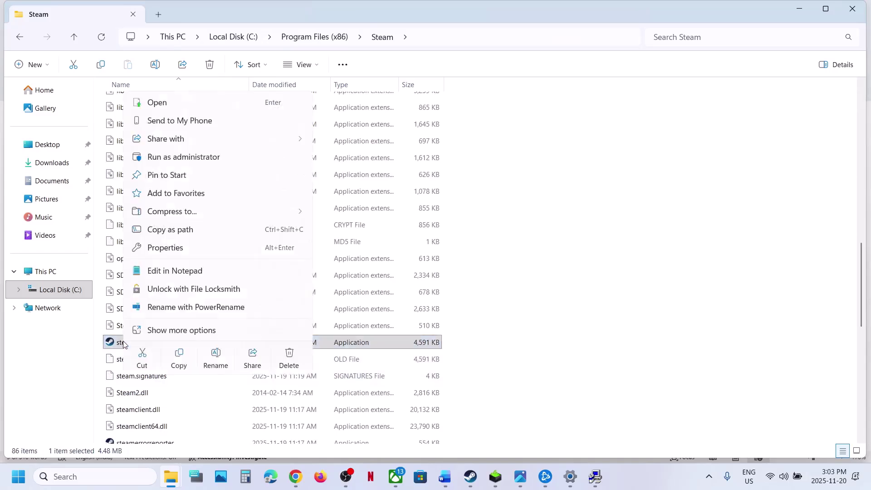
left_click(164, 248)
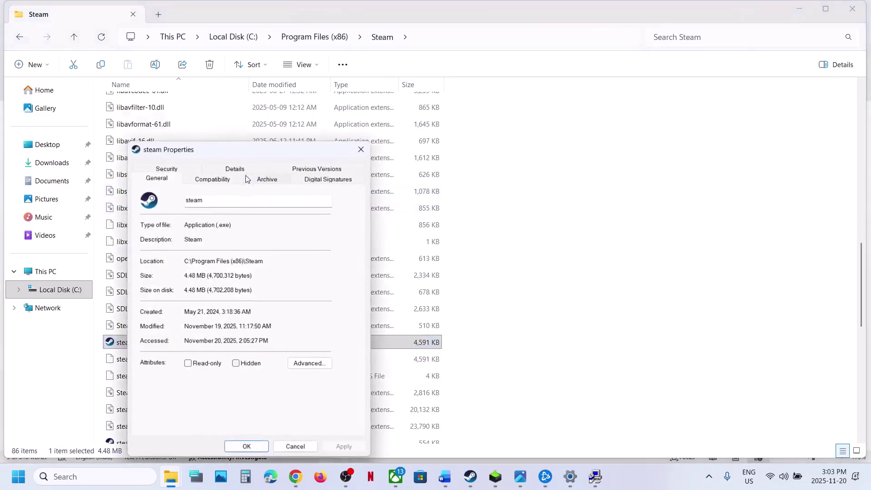
left_click(226, 182)
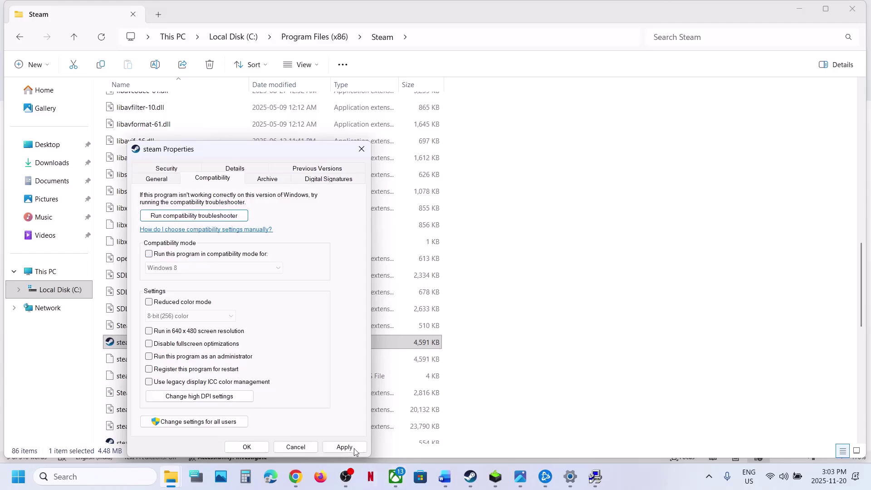
left_click(345, 448)
left_click(247, 447)
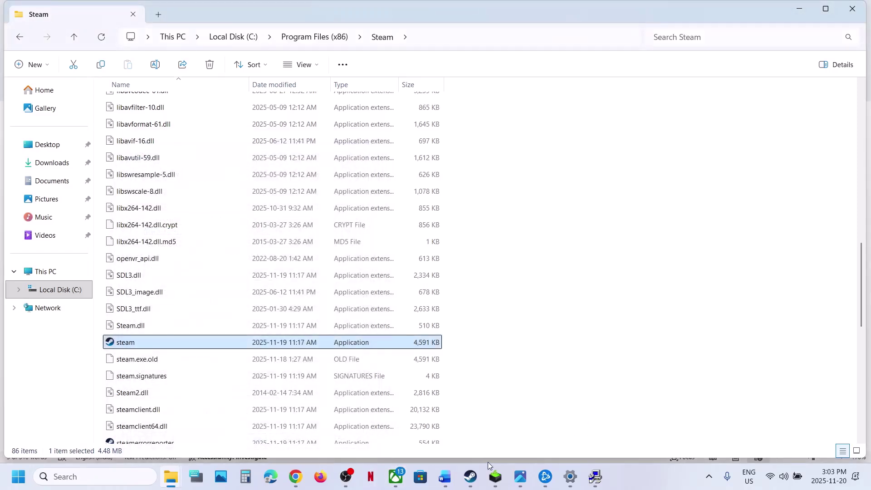
mouse_move(470, 486)
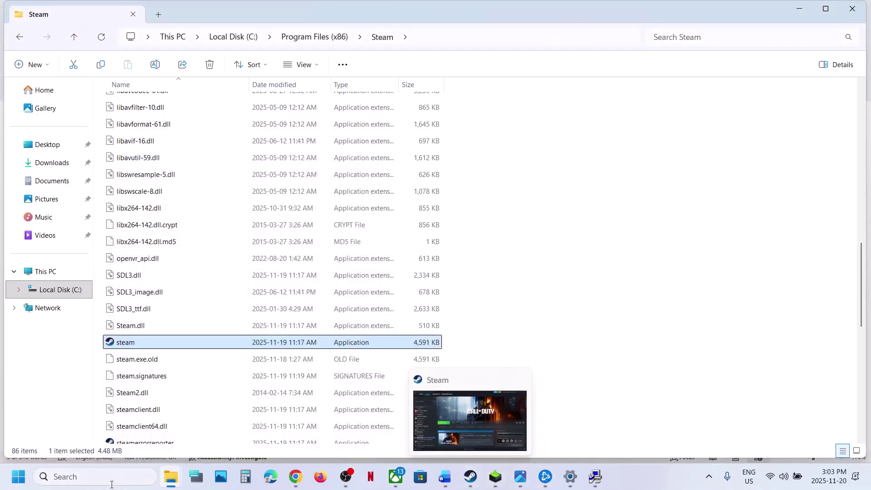
Switch to Steam, show the client menu containing Exit, and search Windows for Steam
left_click(470, 477)
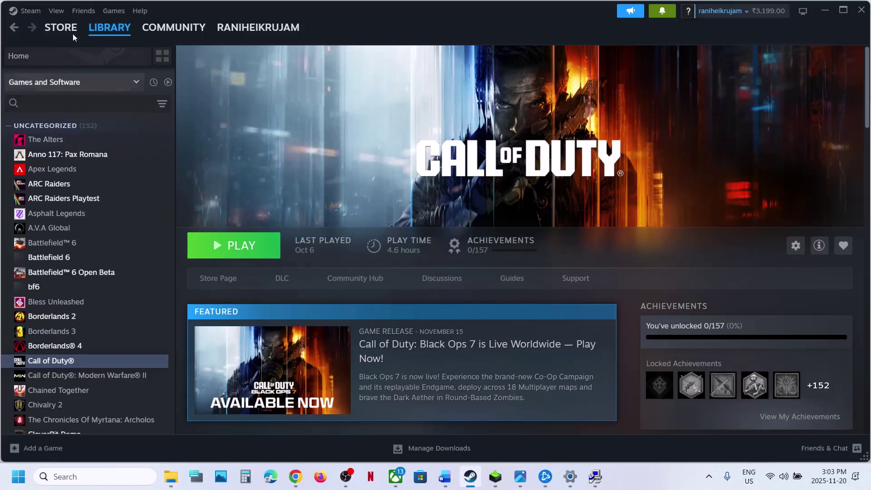
left_click(28, 11)
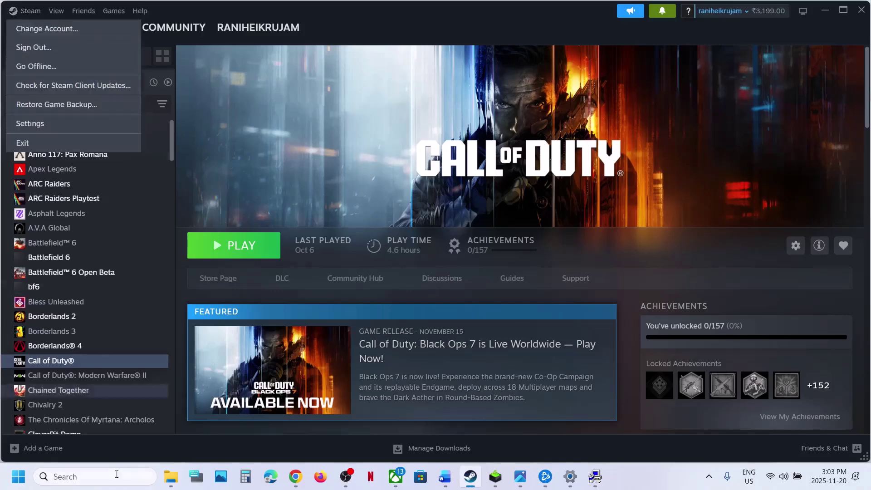
left_click(89, 475)
type("steam")
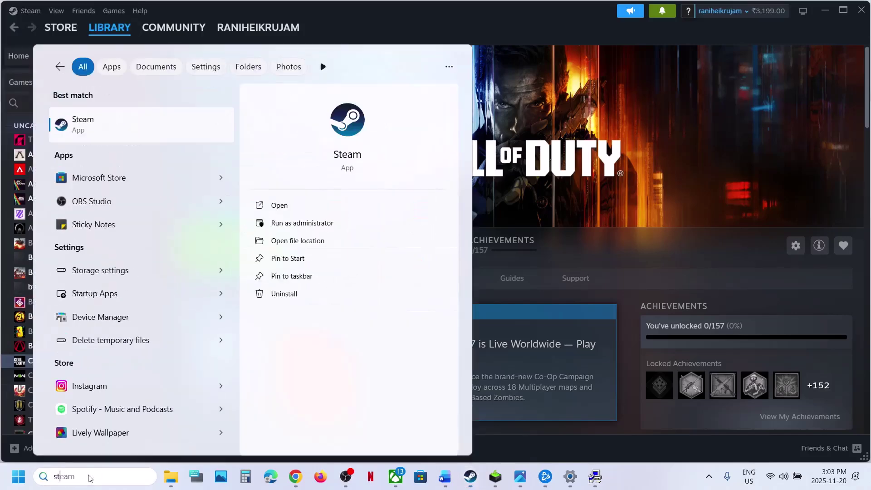
View the Battle.net main menu, then search Windows for Battle.net and follow its shortcut to the installation folder
left_click(547, 476)
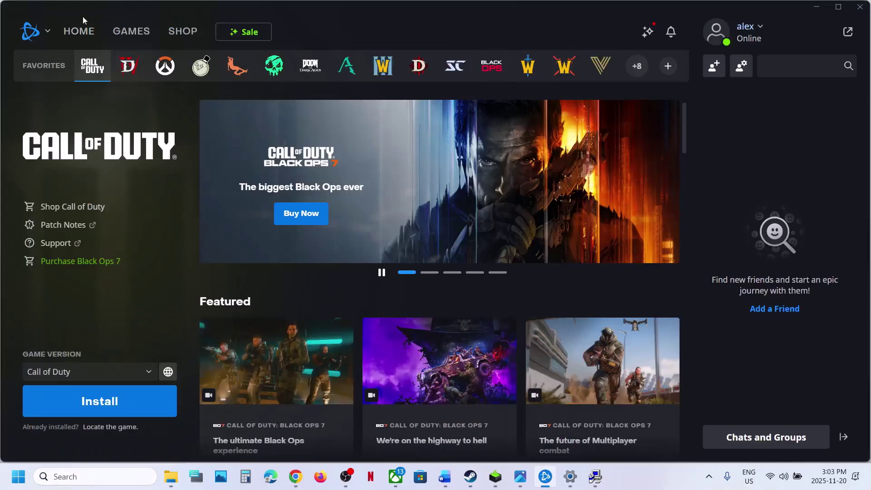
left_click(47, 33)
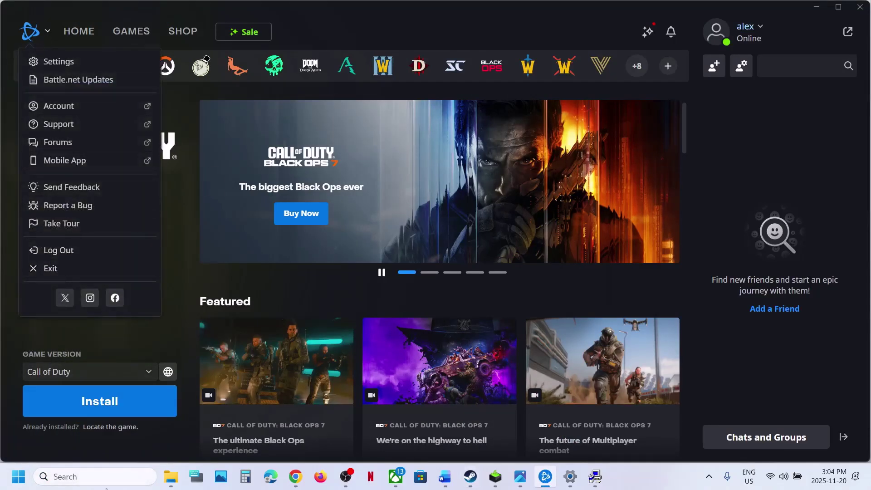
left_click(99, 474)
type("batt")
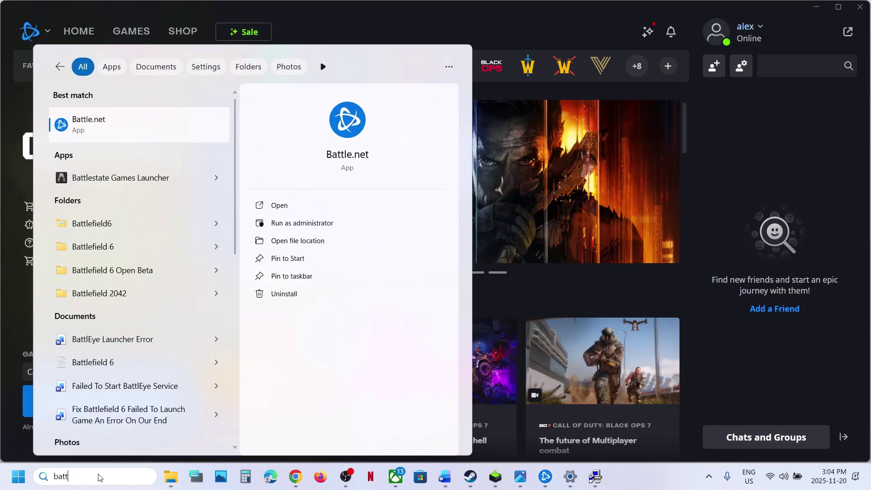
right_click(96, 126)
left_click(136, 156)
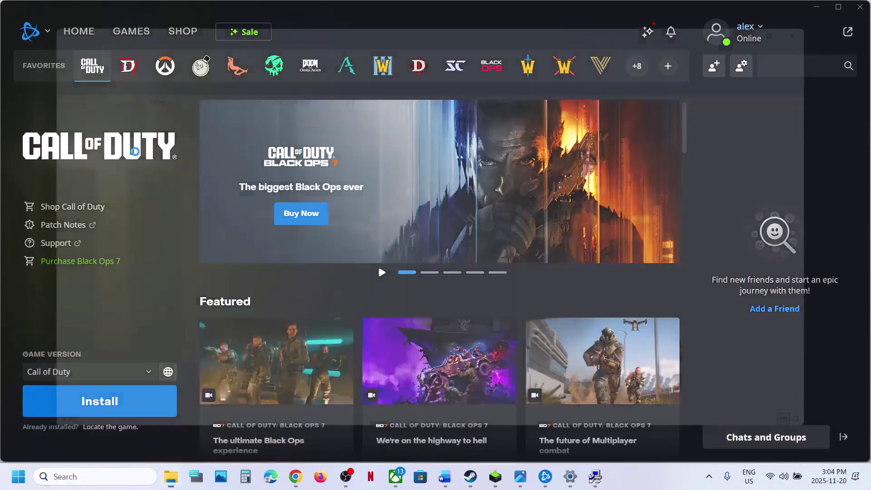
right_click(126, 111)
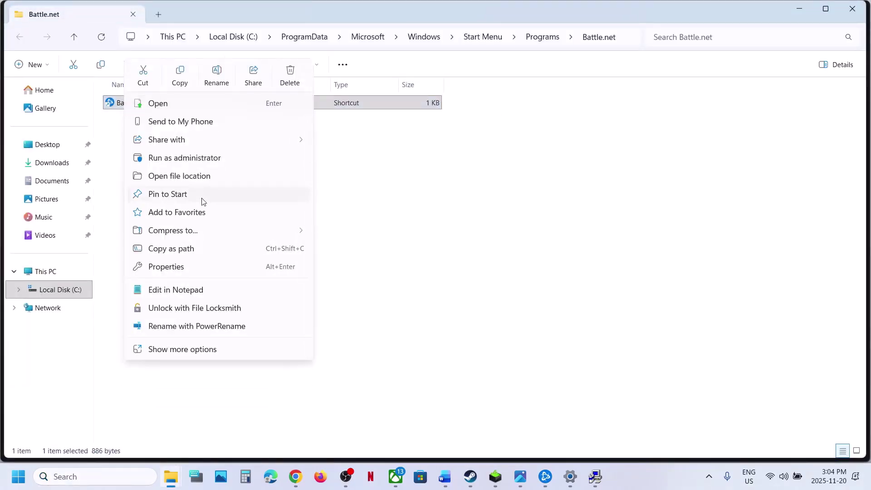
left_click(191, 178)
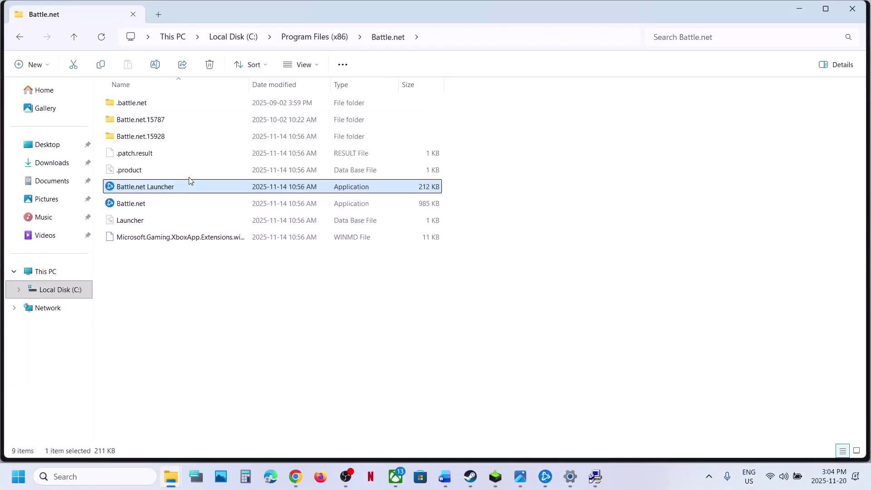
Open the Battle.net Launcher application's compatibility properties, leave every option unchecked, and apply and accept the dialog
right_click(139, 187)
left_click(189, 318)
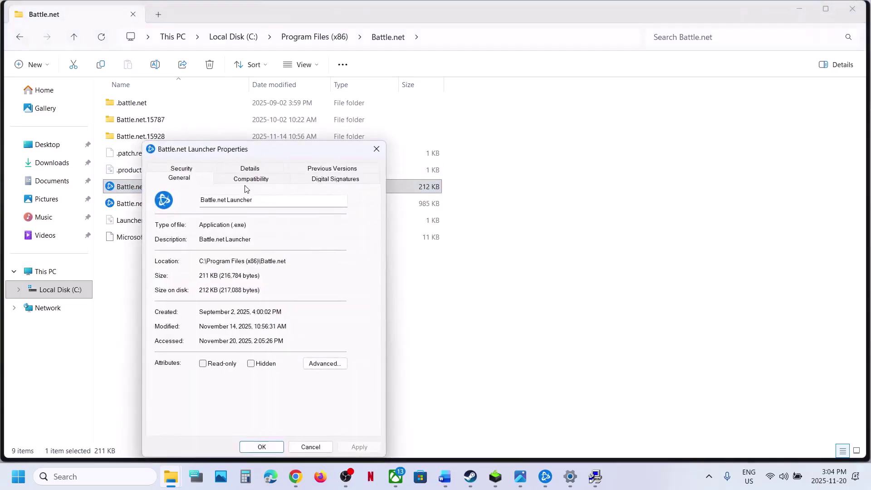
left_click(247, 180)
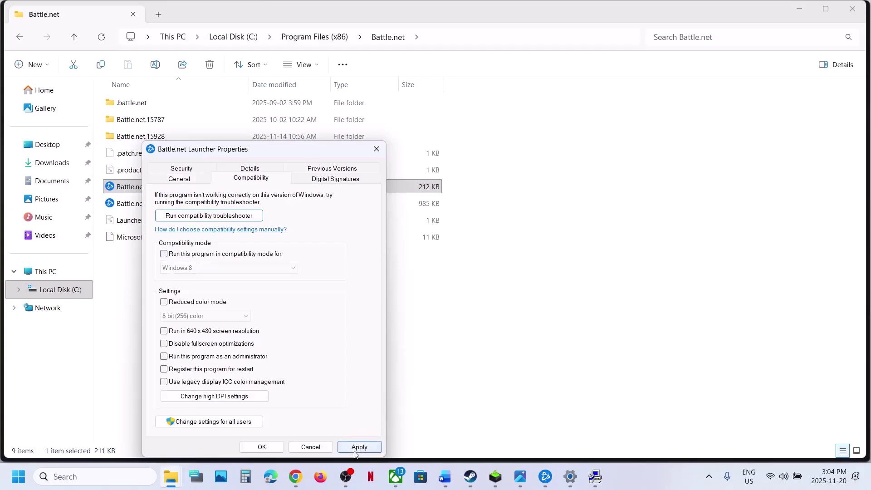
left_click(357, 448)
left_click(262, 448)
Browse the local files of Call of Duty from the Steam library and find the cod application
left_click(471, 477)
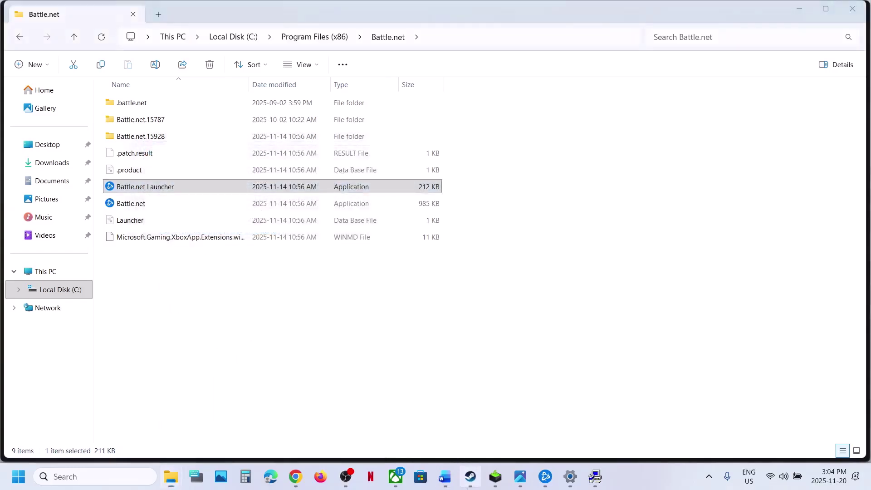
right_click(71, 353)
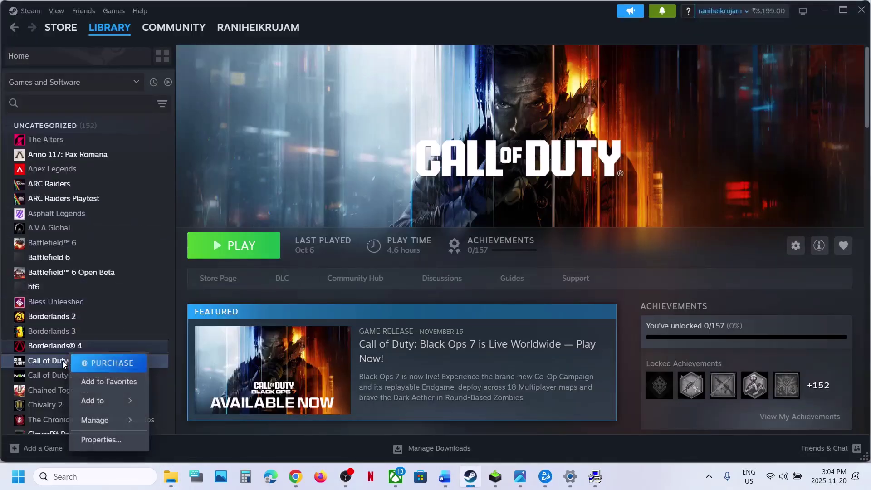
right_click(64, 362)
mouse_move(108, 441)
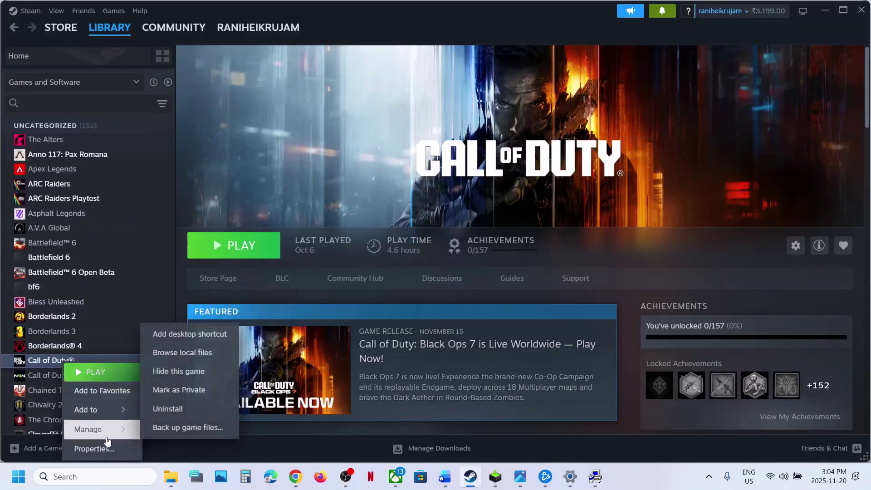
left_click(191, 353)
scroll(167, 294, "down", 13)
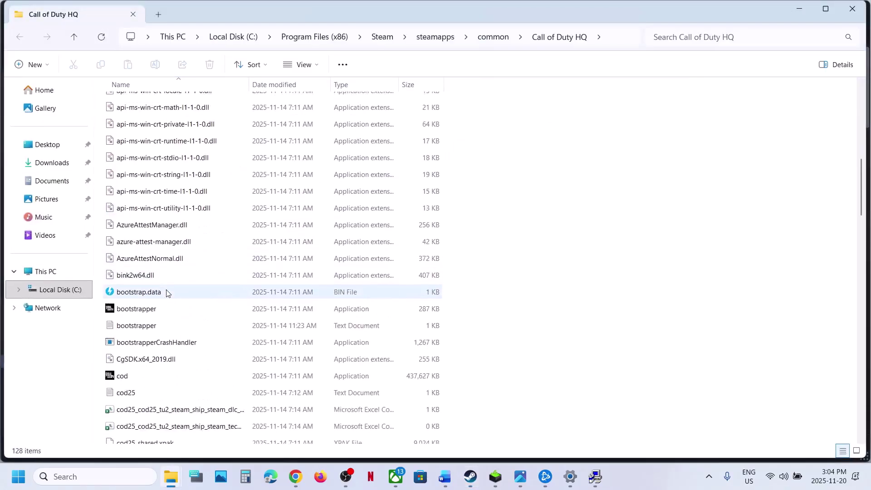
Open the cod application's compatibility properties, leave every option unchecked, accept the dialog and close the game folder
left_click(120, 209)
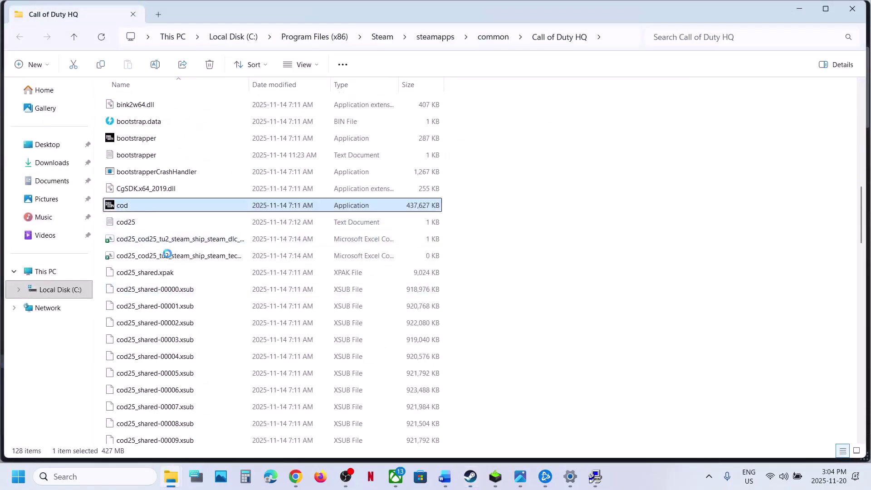
key("shift+F10")
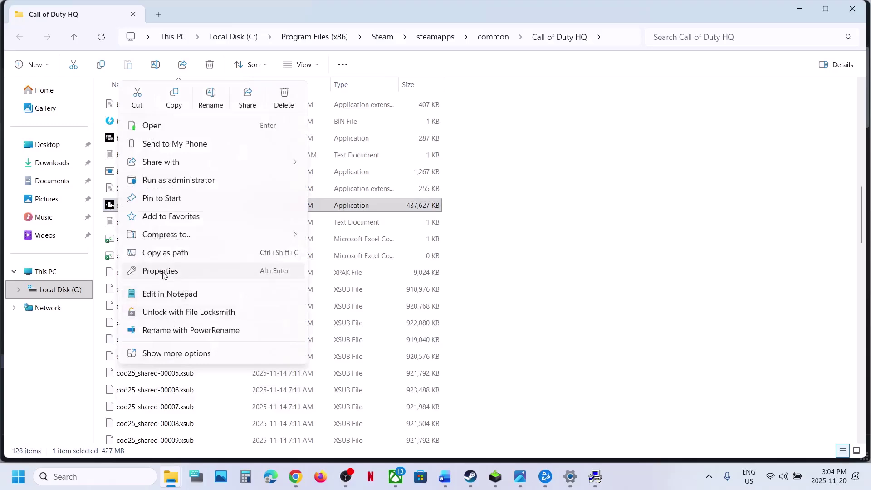
left_click(163, 272)
left_click(239, 182)
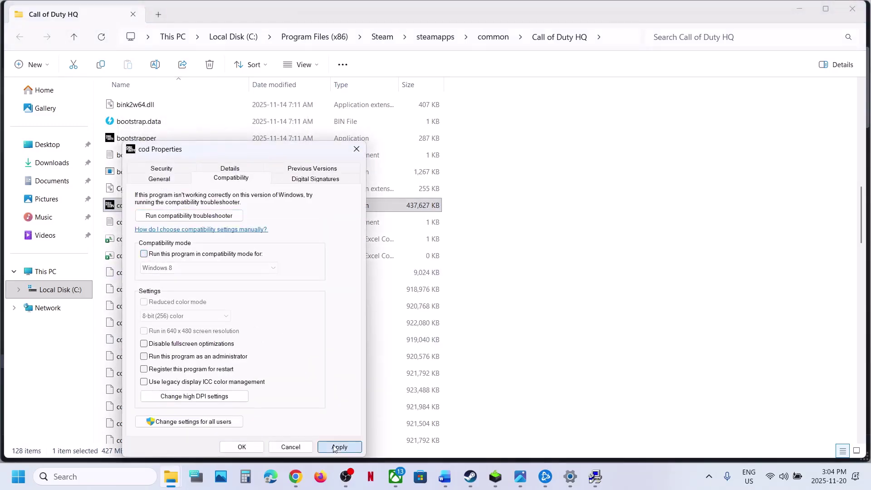
left_click(242, 447)
left_click(853, 9)
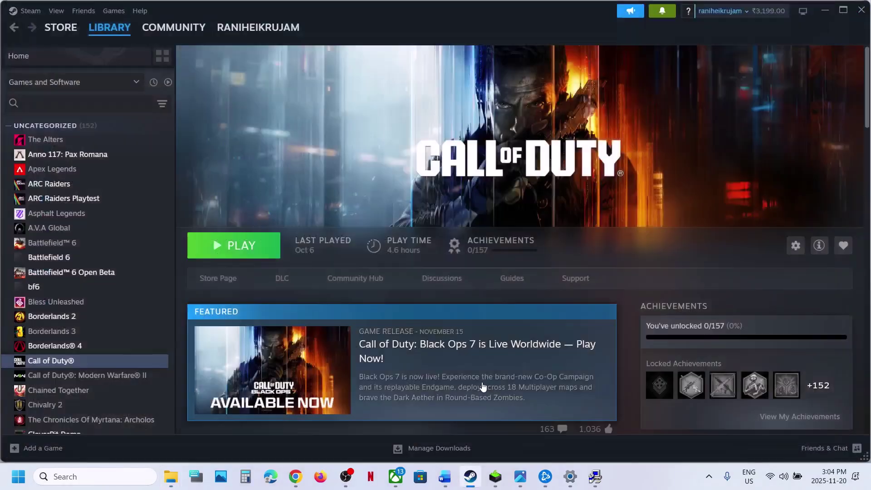
Return to the Word document and highlight the safe mode advice in step 24 and the shader preloading advice in step 25
left_click(449, 482)
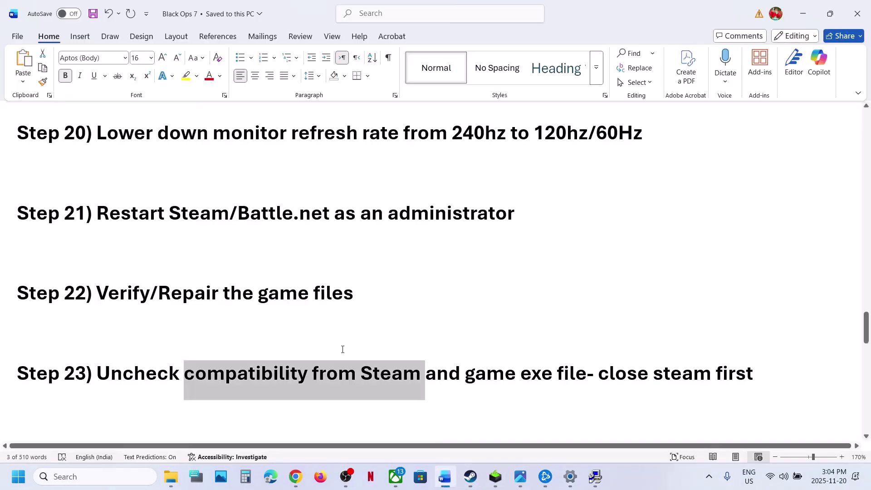
scroll(343, 349, "down", 2)
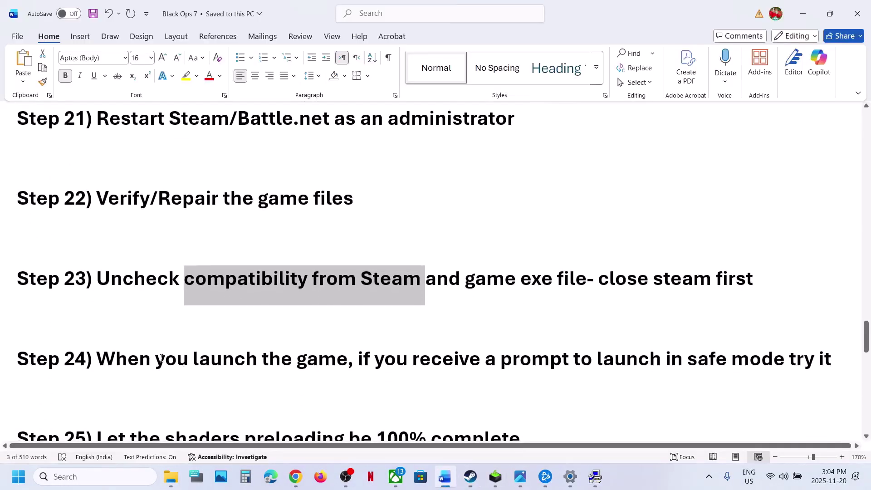
left_click_drag(162, 358, 697, 370)
scroll(150, 406, "down", 2)
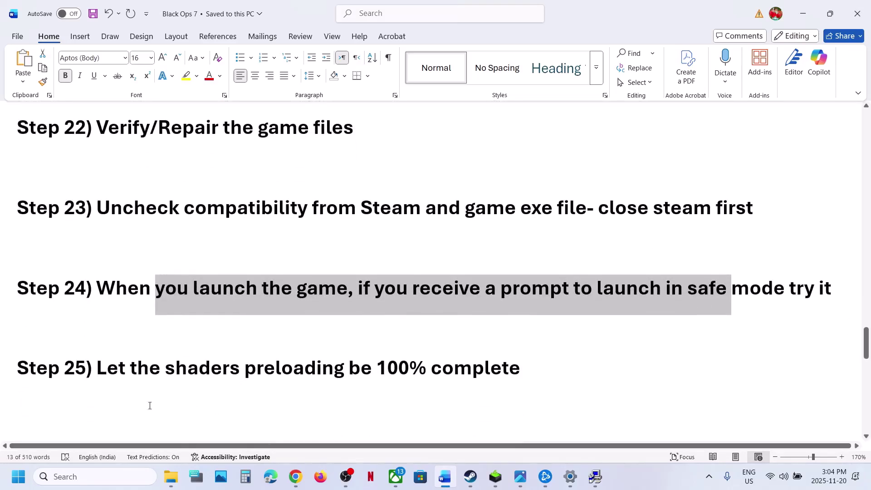
left_click_drag(105, 359, 507, 370)
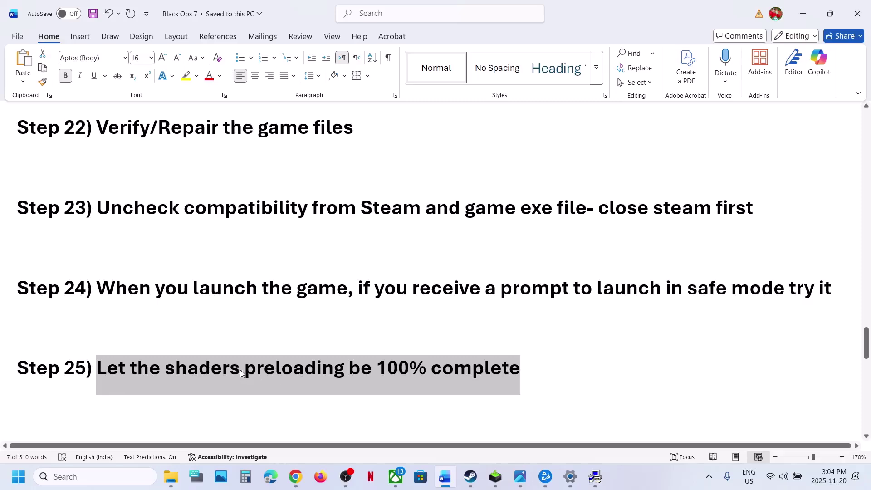
scroll(382, 374, "down", 4)
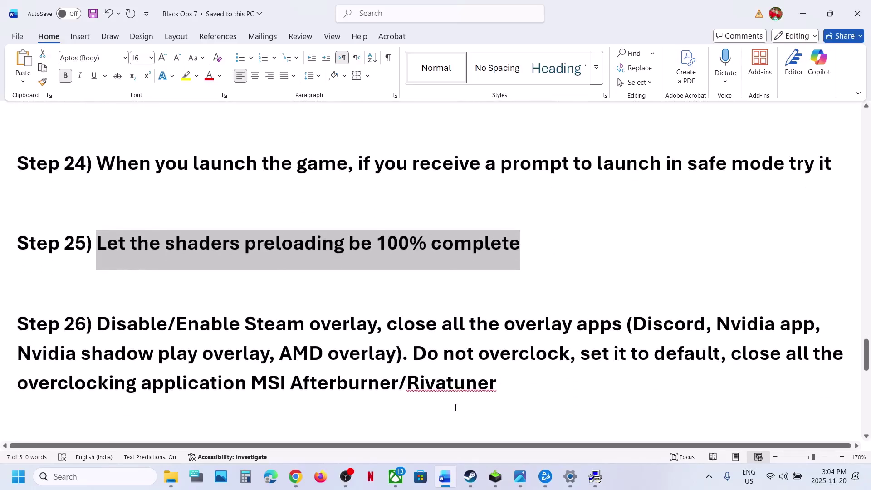
View the Steam Overlay setting in Call of Duty's general properties in Steam and close the properties unchanged
left_click(471, 477)
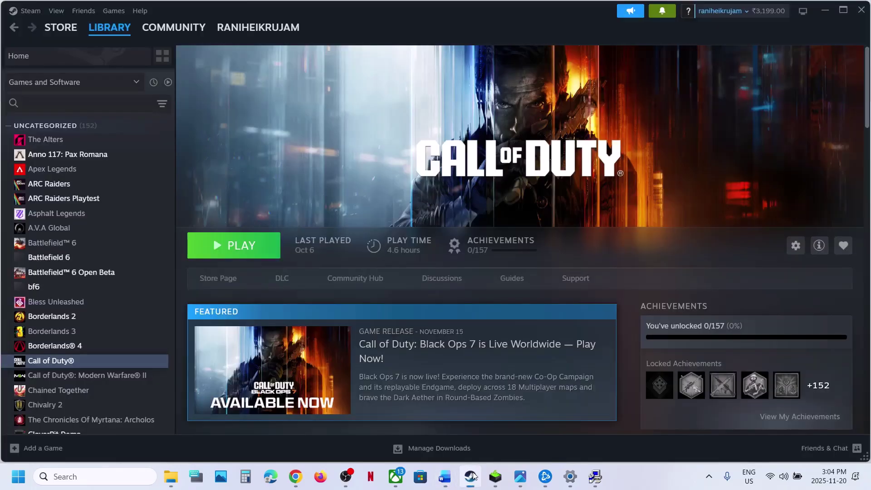
right_click(52, 366)
left_click(86, 449)
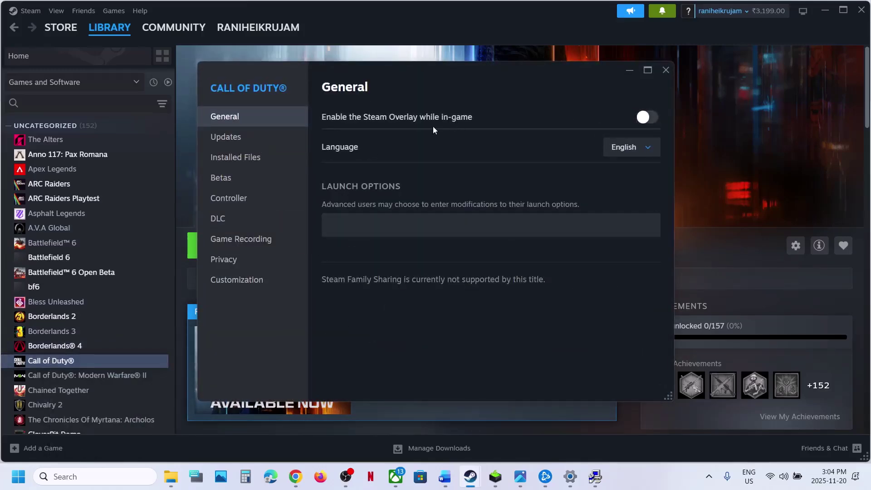
left_click(666, 69)
Return to Word and highlight step 26's advice on closing overlay apps, including Discord and Nvidia app, and on not overclocking
left_click(447, 479)
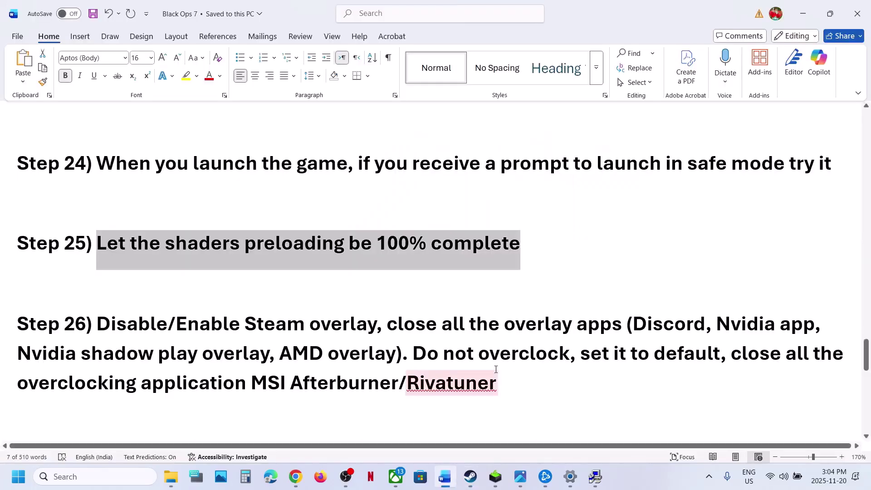
double_click(657, 318)
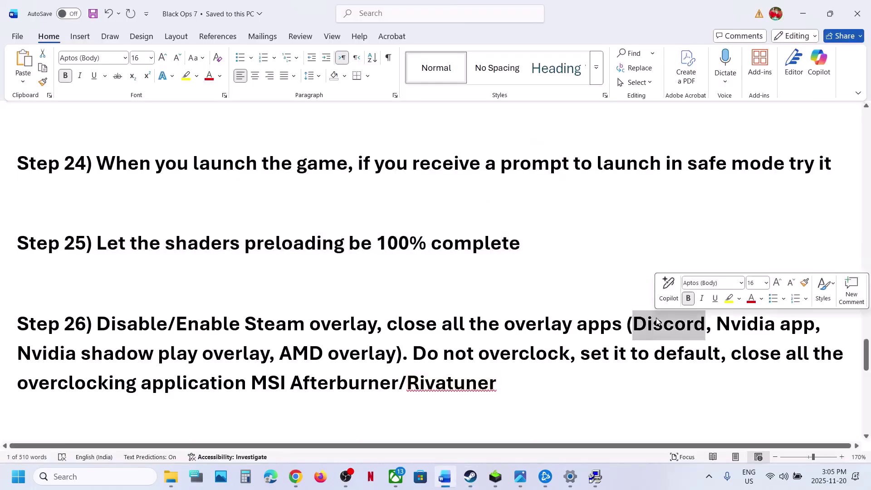
double_click(726, 330)
left_click_drag(727, 331, 812, 327)
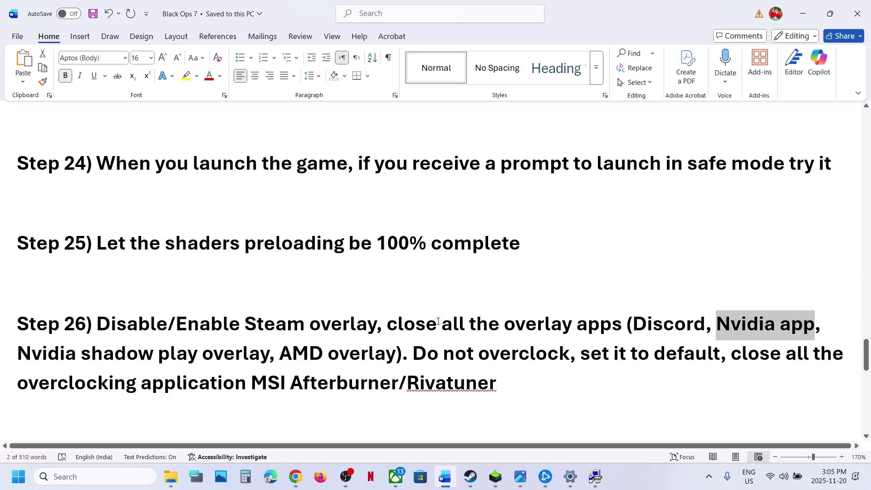
left_click_drag(389, 324, 625, 323)
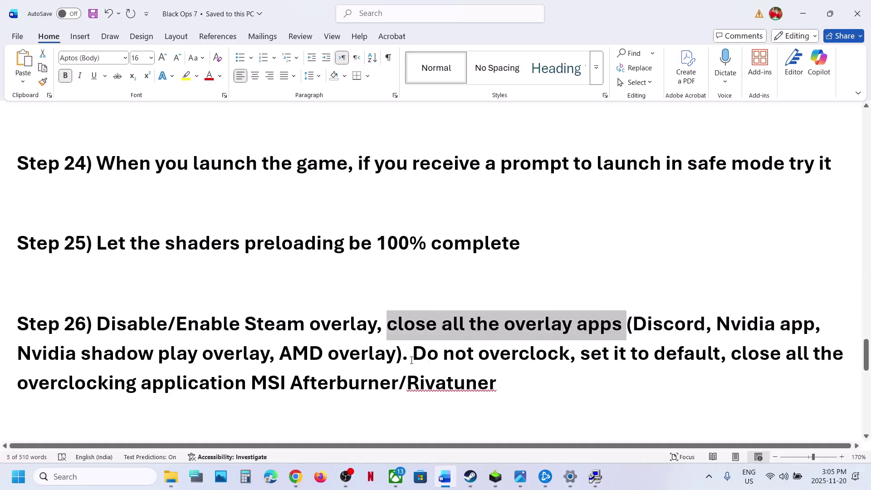
left_click_drag(417, 357, 497, 386)
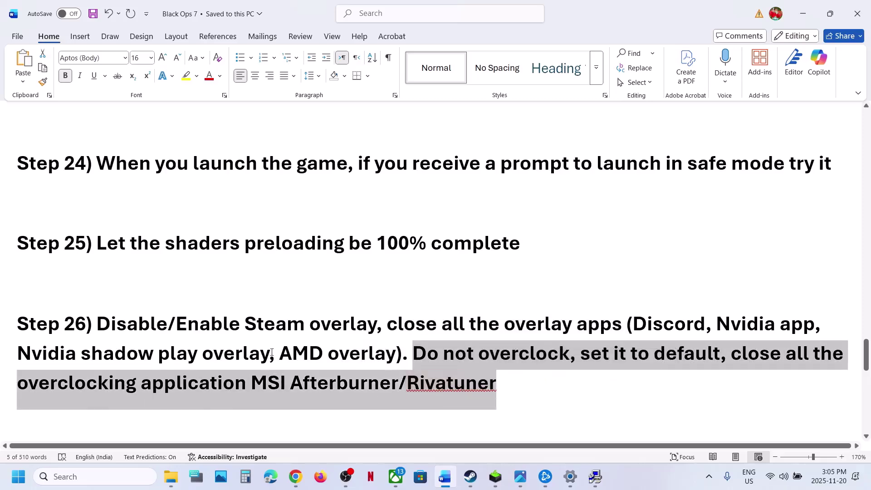
Read step 27 on disconnecting extra devices and closing third-party apps, highlighting "Keyboard,mouse" and "Turn off/on"
scroll(271, 353, "down", 3)
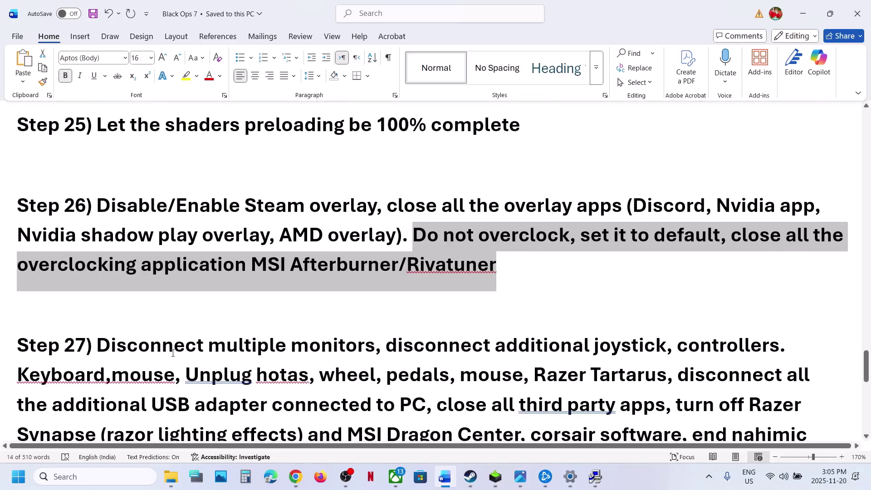
scroll(171, 311, "down", 2)
left_click_drag(150, 279, 113, 307)
left_click(111, 308)
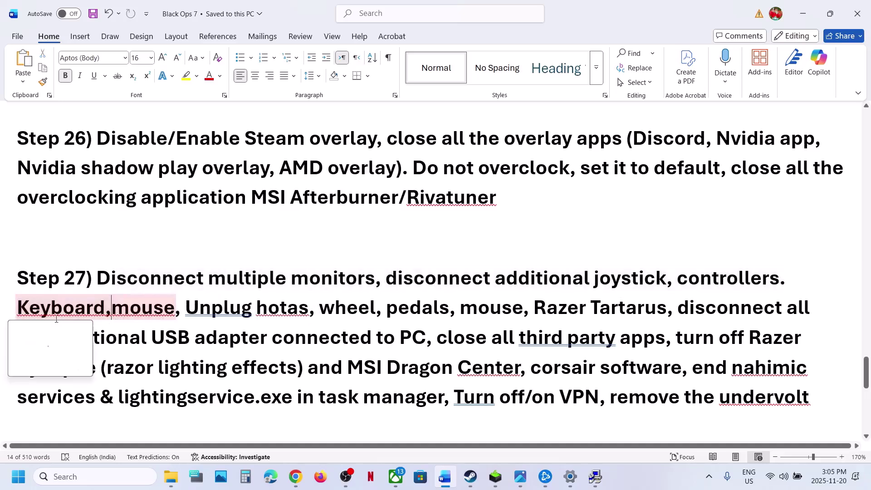
left_click_drag(34, 312, 157, 305)
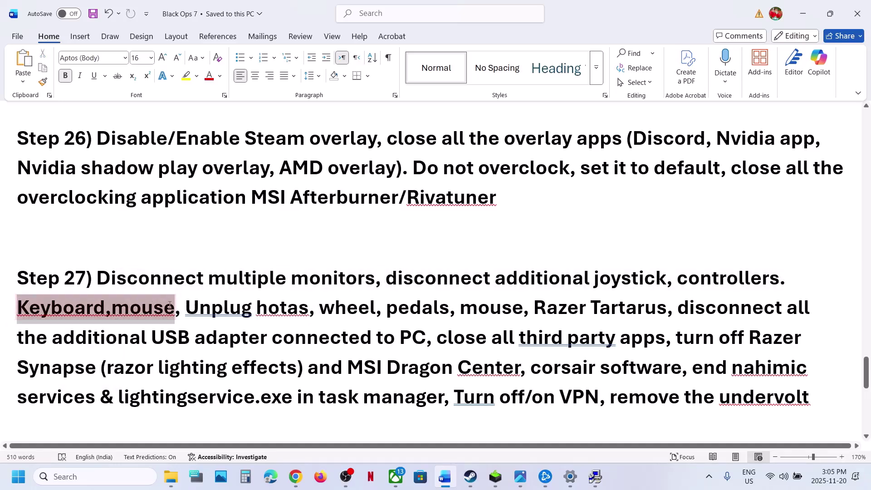
left_click_drag(184, 308, 561, 391)
scroll(561, 392, "down", 3)
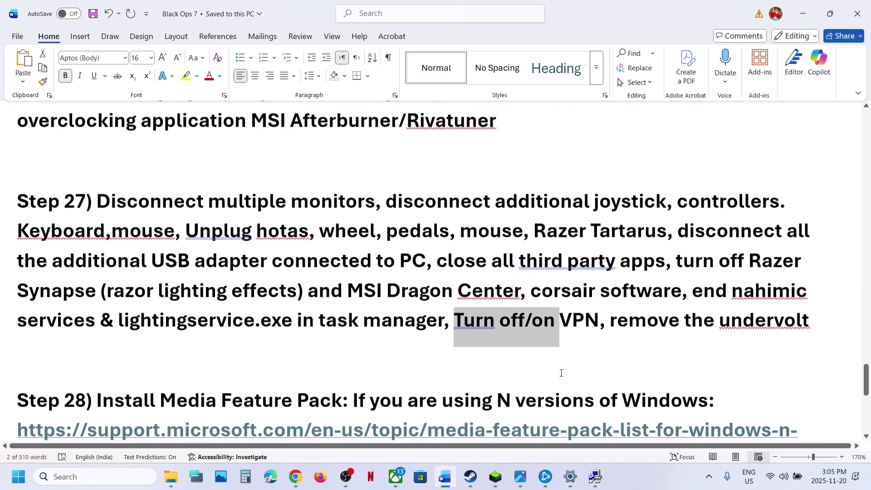
Highlight step 27's advice on VPN and removing the undervolt, and step 28's condition about N versions of Windows
left_click(583, 319)
left_click_drag(479, 317, 559, 319)
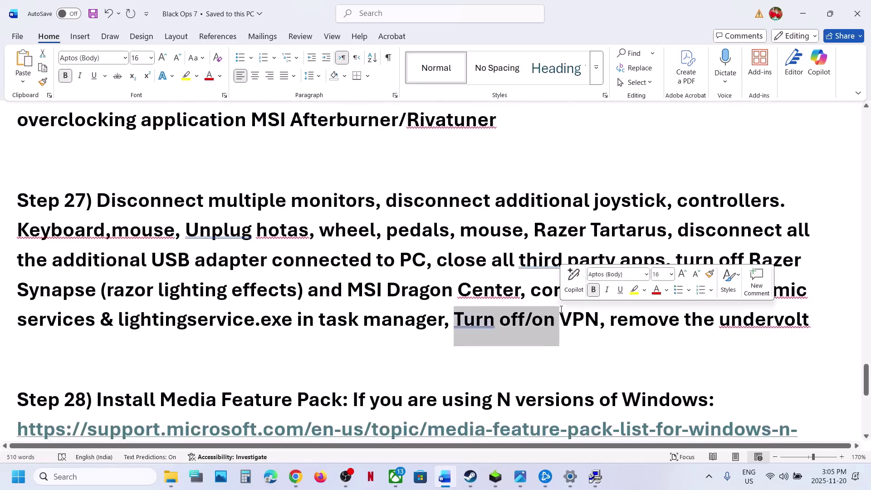
left_click(595, 314)
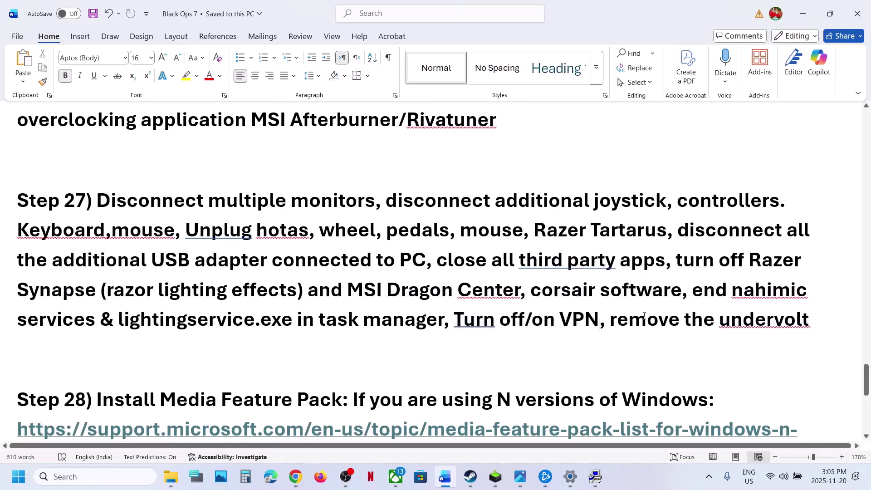
left_click_drag(643, 315, 812, 317)
scroll(336, 365, "down", 2)
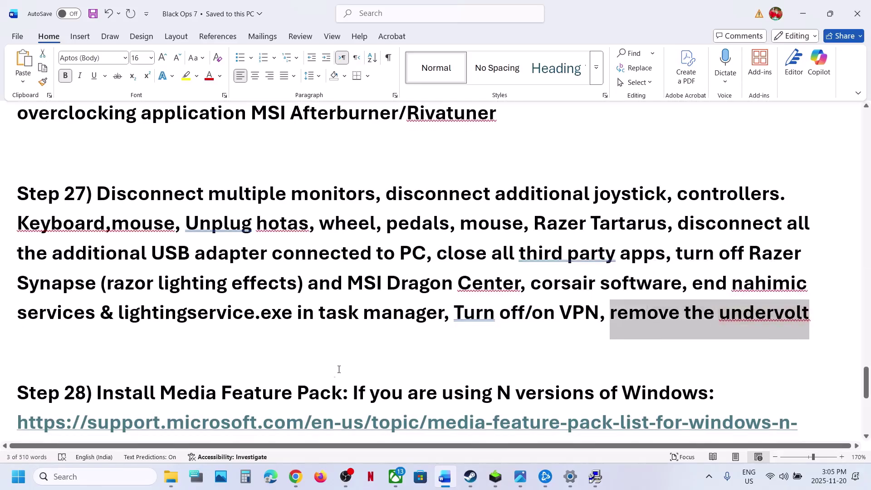
scroll(339, 370, "down", 3)
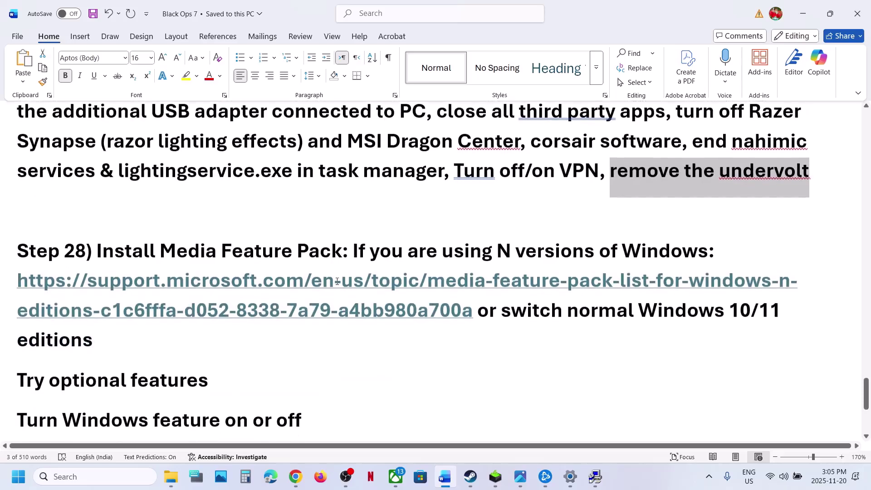
left_click_drag(422, 255, 711, 254)
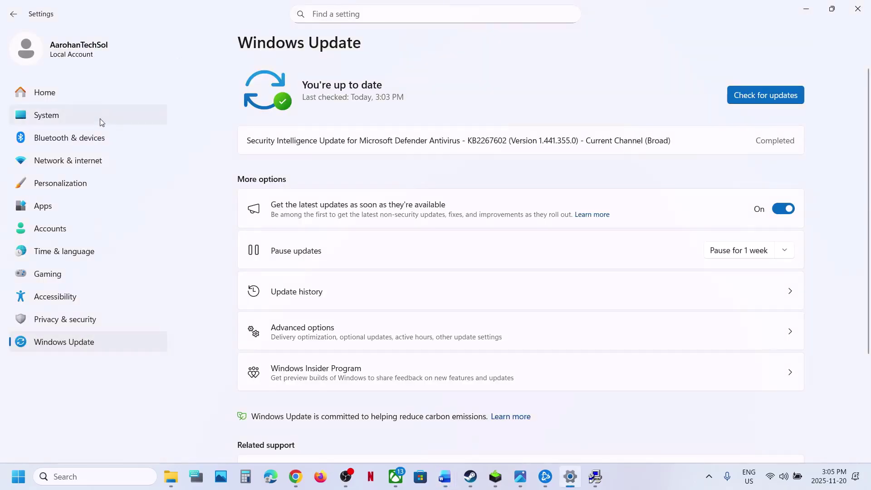
In Windows Settings, open the System optional features, view the feature list and allow Settings to make changes
left_click(86, 122)
scroll(355, 233, "down", 10)
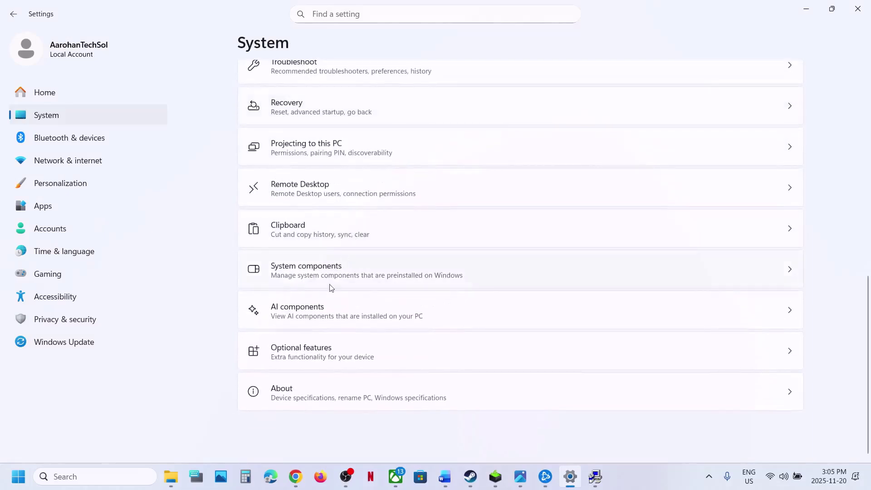
left_click(301, 352)
left_click(751, 82)
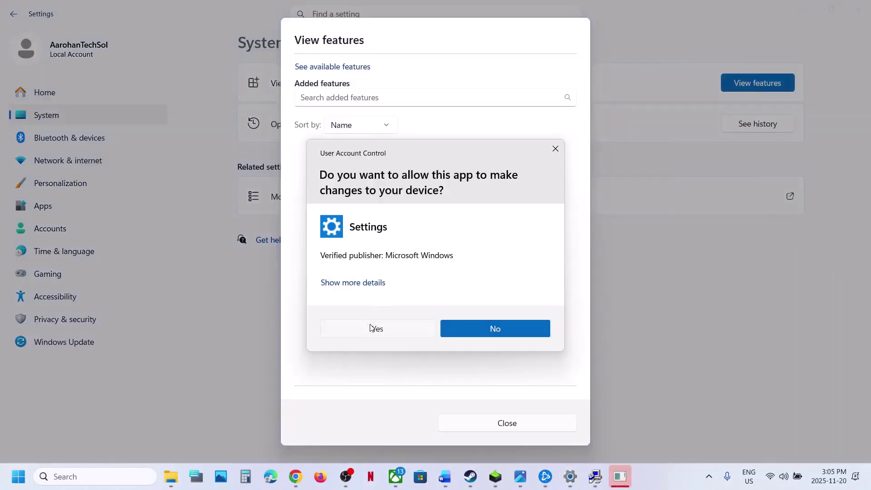
left_click(372, 328)
Search the added features for "media feature" and close the feature list
left_click(331, 97)
type("media")
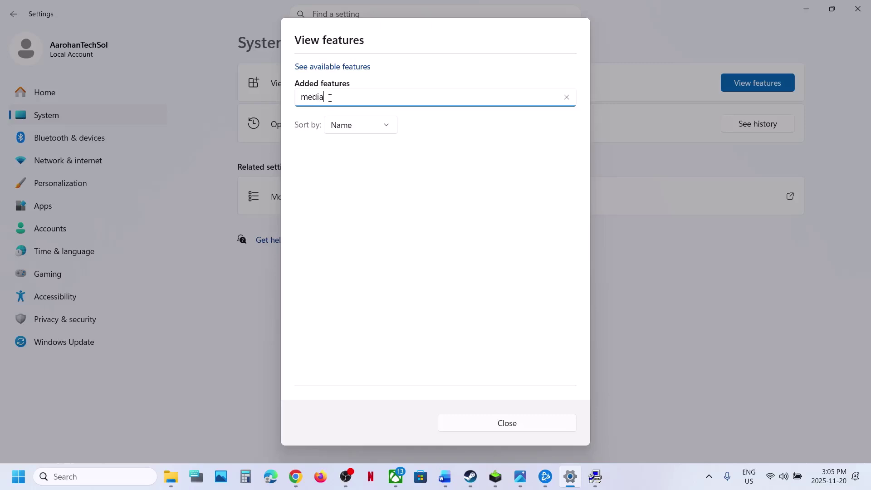
type(" feature")
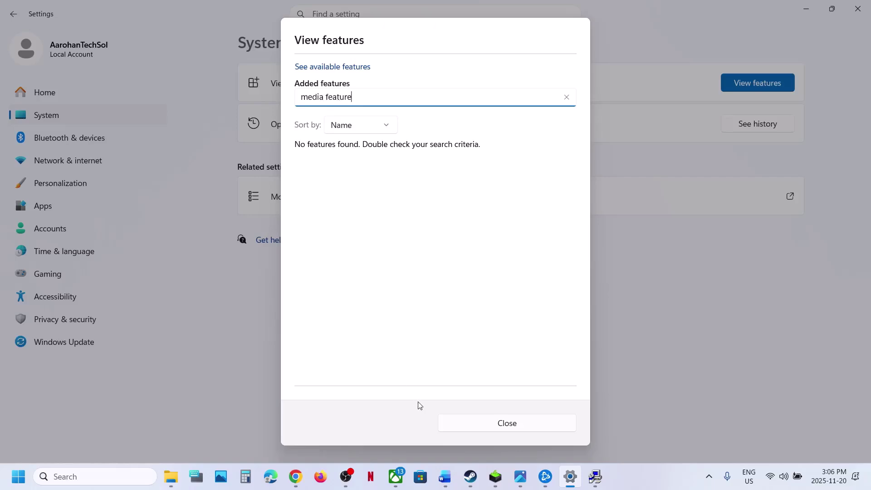
left_click(480, 422)
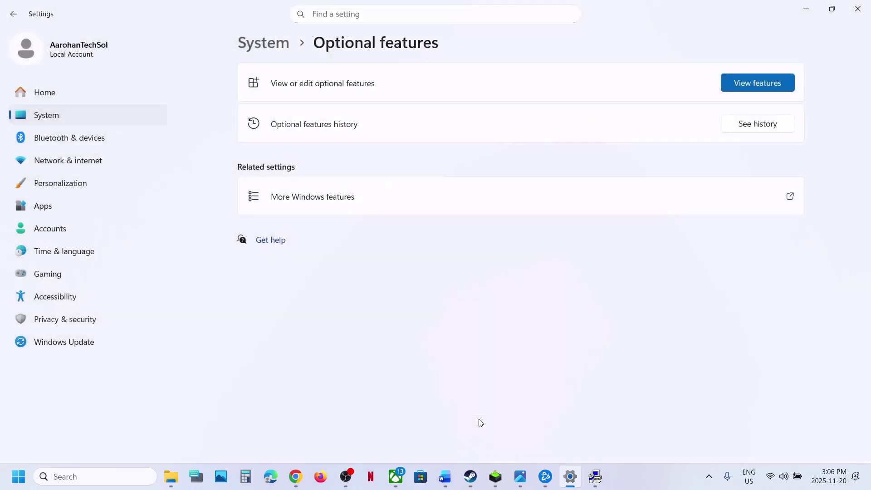
Return to Word, copy step 28's line "Turn Windows feature on or off" and search Windows for it
left_click(445, 477)
scroll(289, 392, "down", 1)
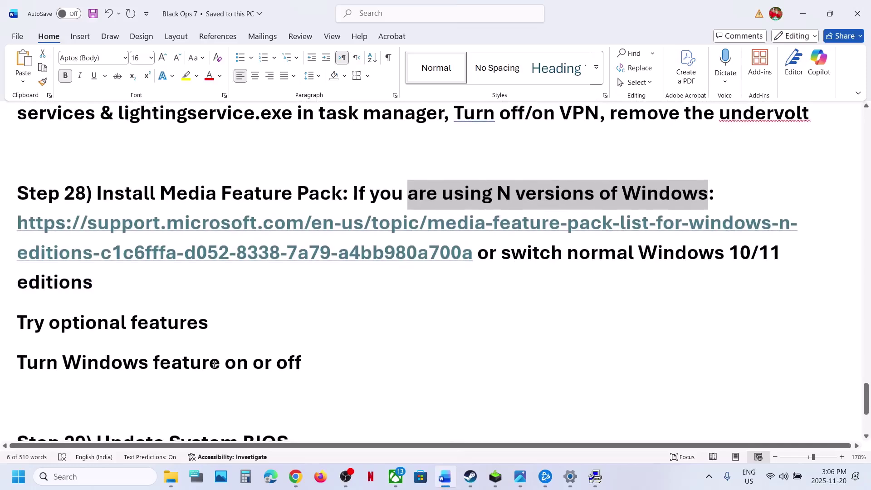
triple_click(289, 392)
key("ctrl+c")
left_click(88, 477)
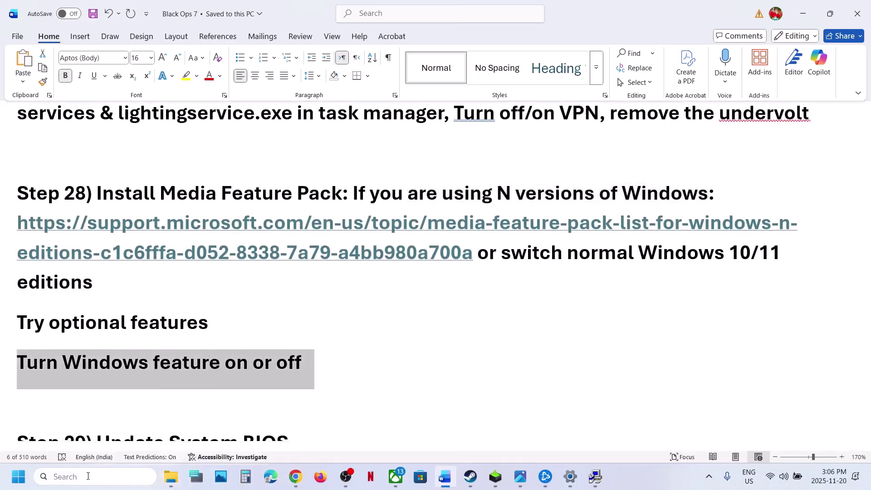
key("ctrl+v")
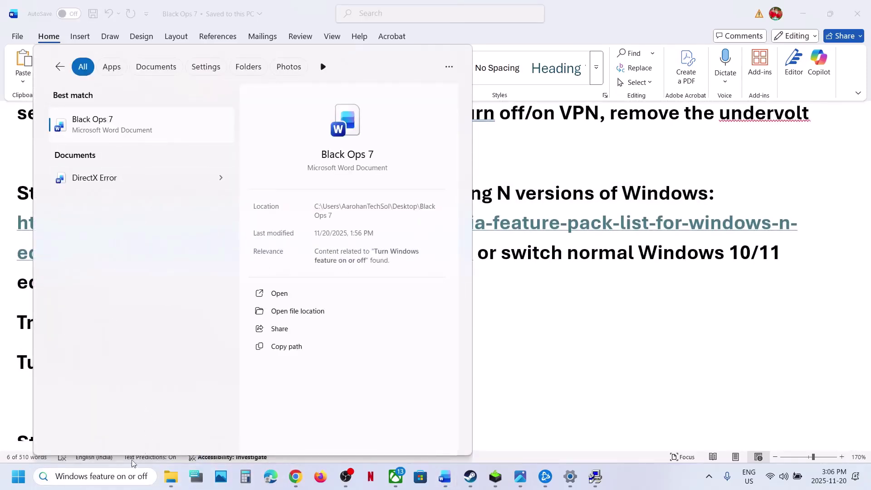
Search Windows for "turn", open Turn Windows features on or off, locate Media Features and close the dialog
left_click_drag(96, 474, 2, 485)
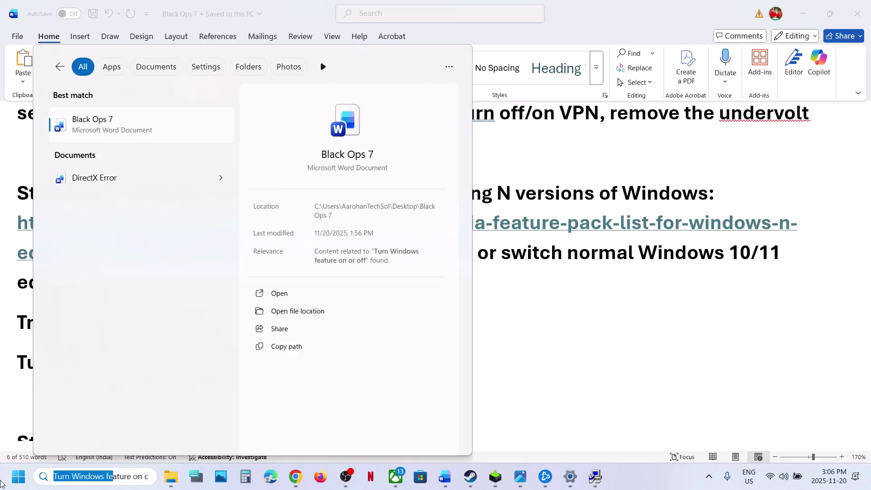
type("turn")
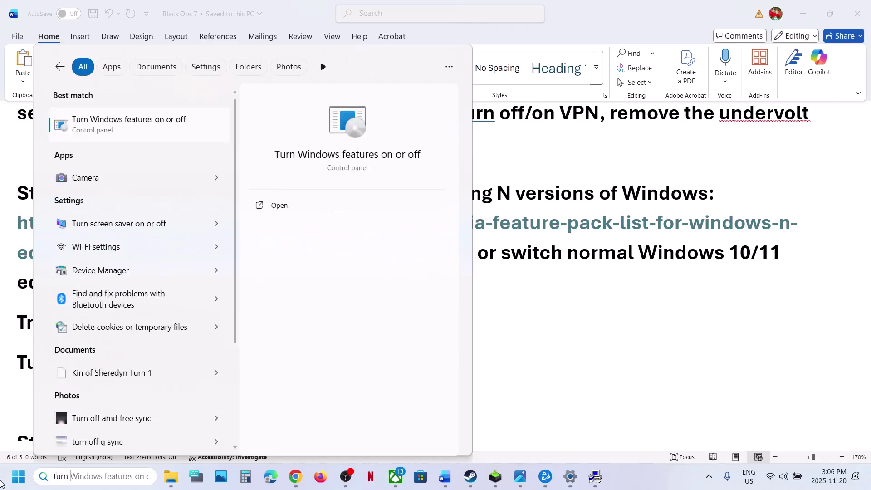
left_click(54, 122)
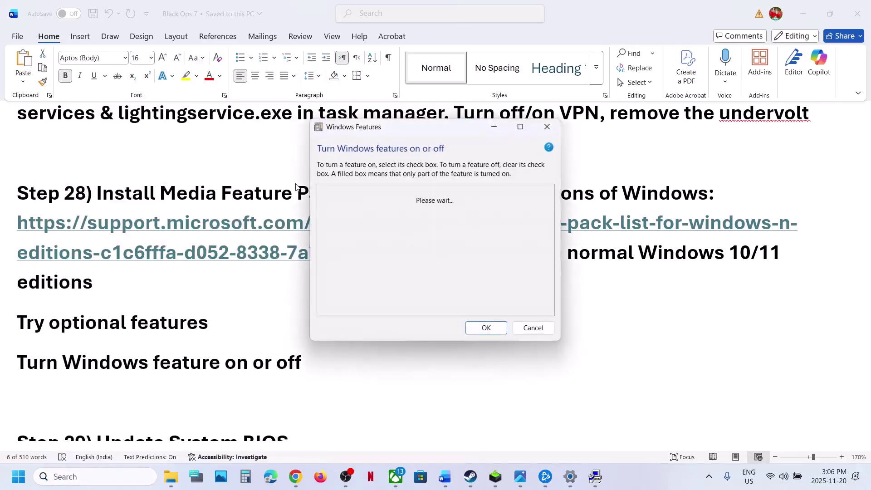
left_click(331, 241)
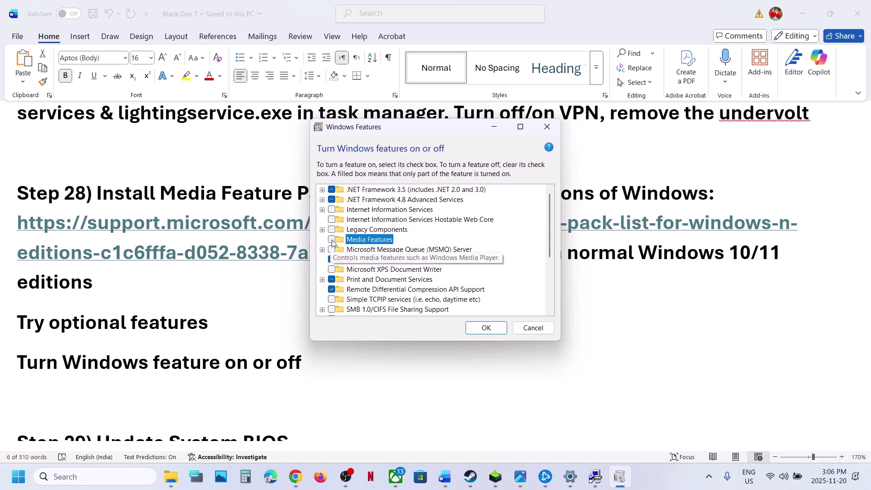
left_click(485, 328)
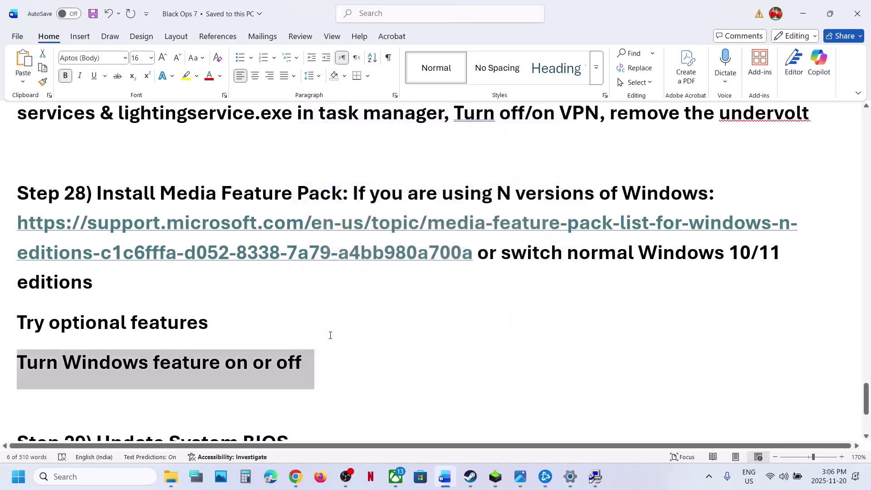
Highlight step 29's "Update System BIOS" in Word and check the laptop's battery level in the Windows quick settings
scroll(171, 367, "down", 3)
scroll(170, 367, "up", 1)
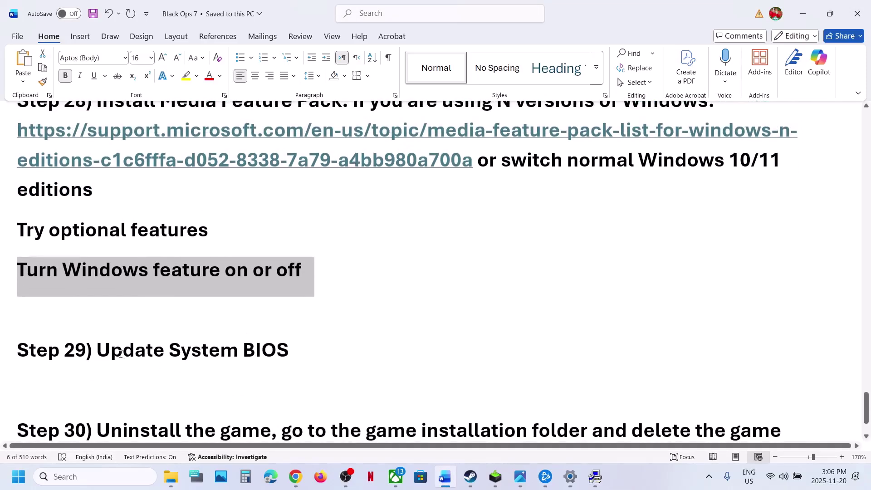
left_click_drag(97, 350, 330, 347)
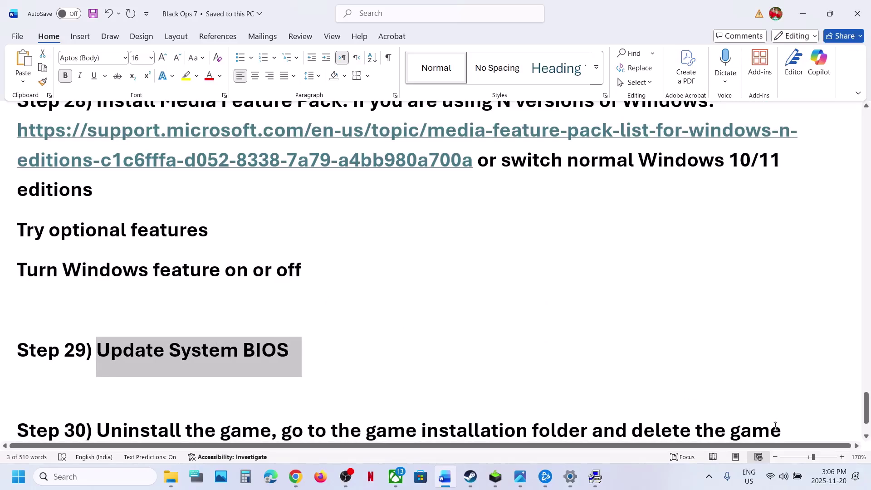
left_click(784, 476)
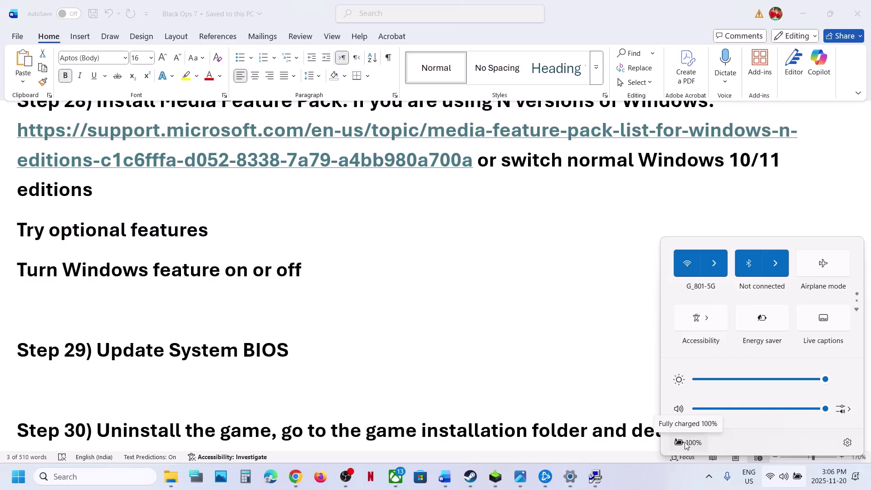
left_click(356, 363)
Highlight step 30's reinstall instructions and view the Uninstall option for Call of Duty in Steam
scroll(359, 362, "down", 2)
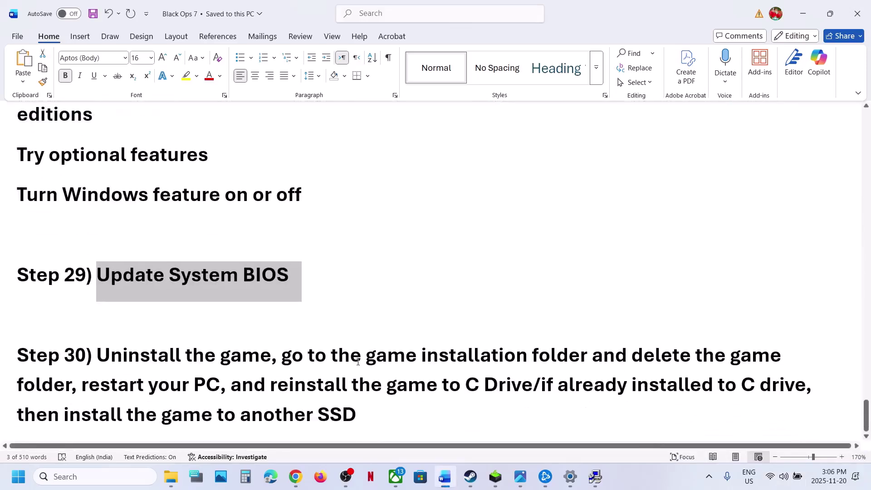
left_click_drag(104, 339, 356, 406)
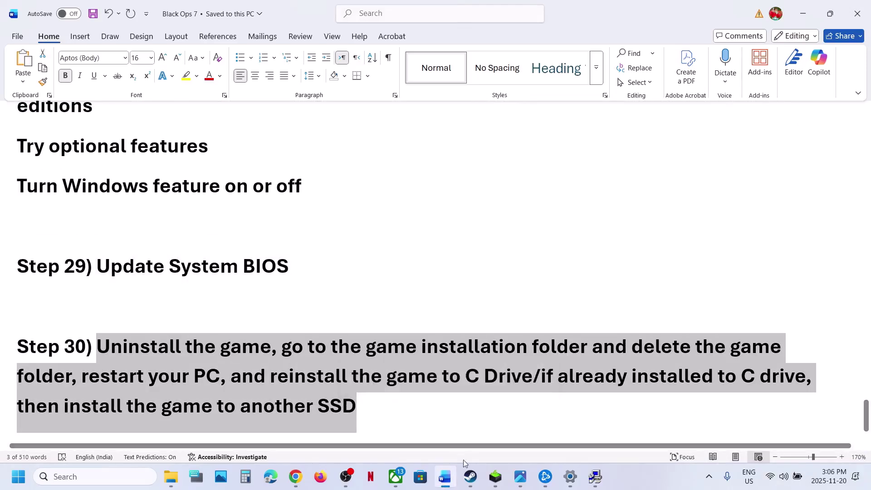
left_click(470, 476)
right_click(65, 363)
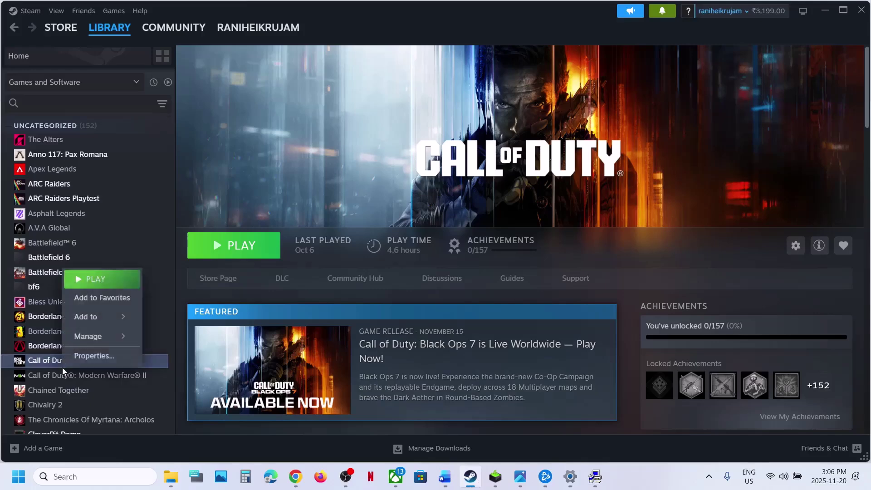
mouse_move(105, 344)
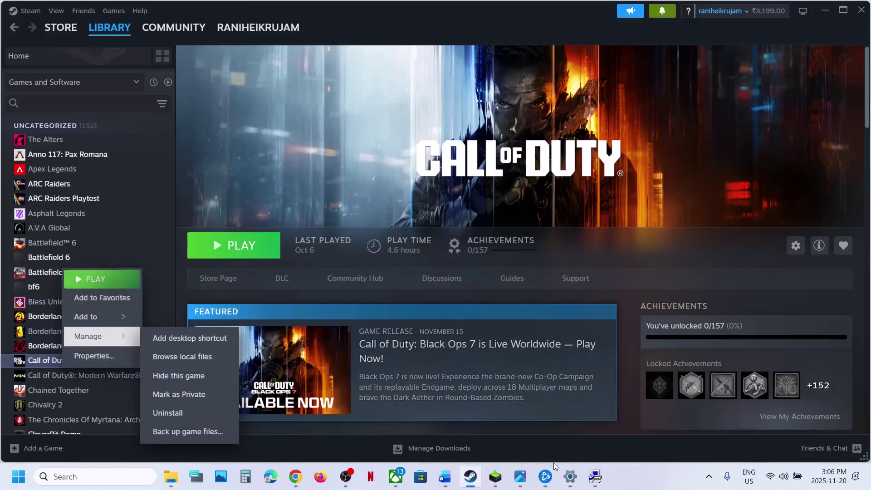
Return to Word and highlight step 30's advice on reinstalling to C Drive or installing to another SSD
left_click(445, 481)
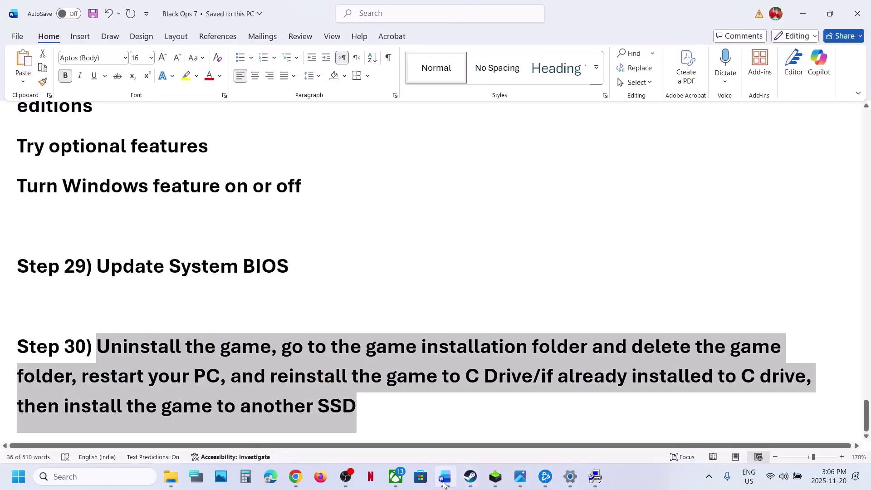
left_click(402, 402)
left_click_drag(292, 374, 529, 370)
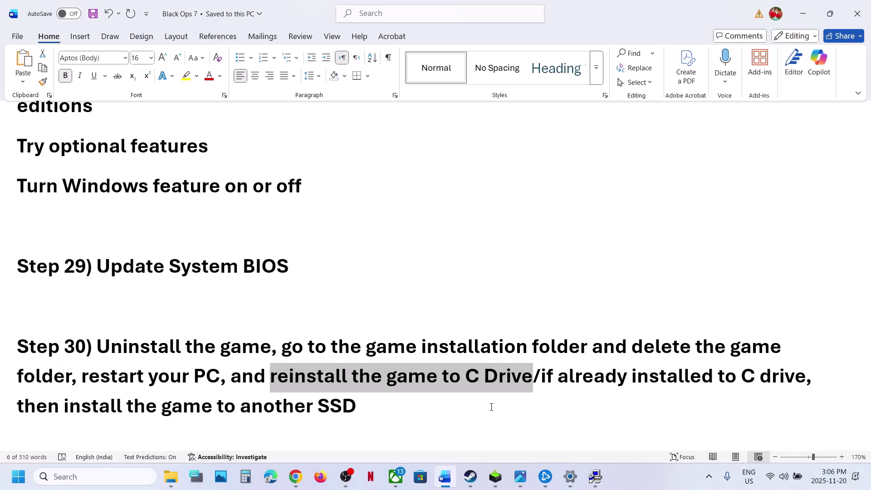
left_click_drag(613, 377, 341, 399)
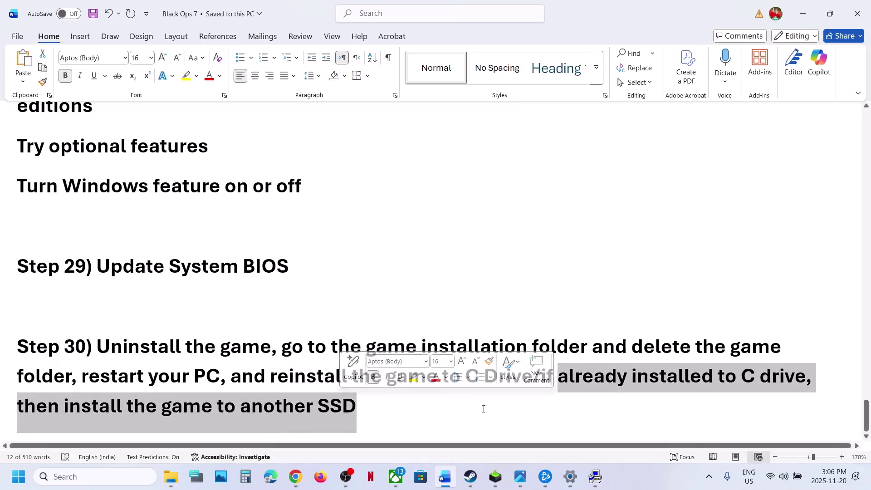
Switch back to the Call of Duty page in the Steam library
left_click(473, 483)
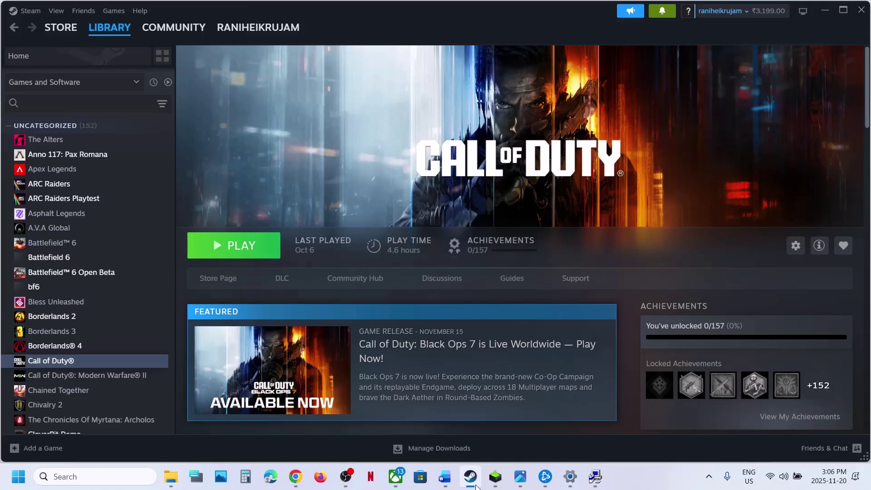